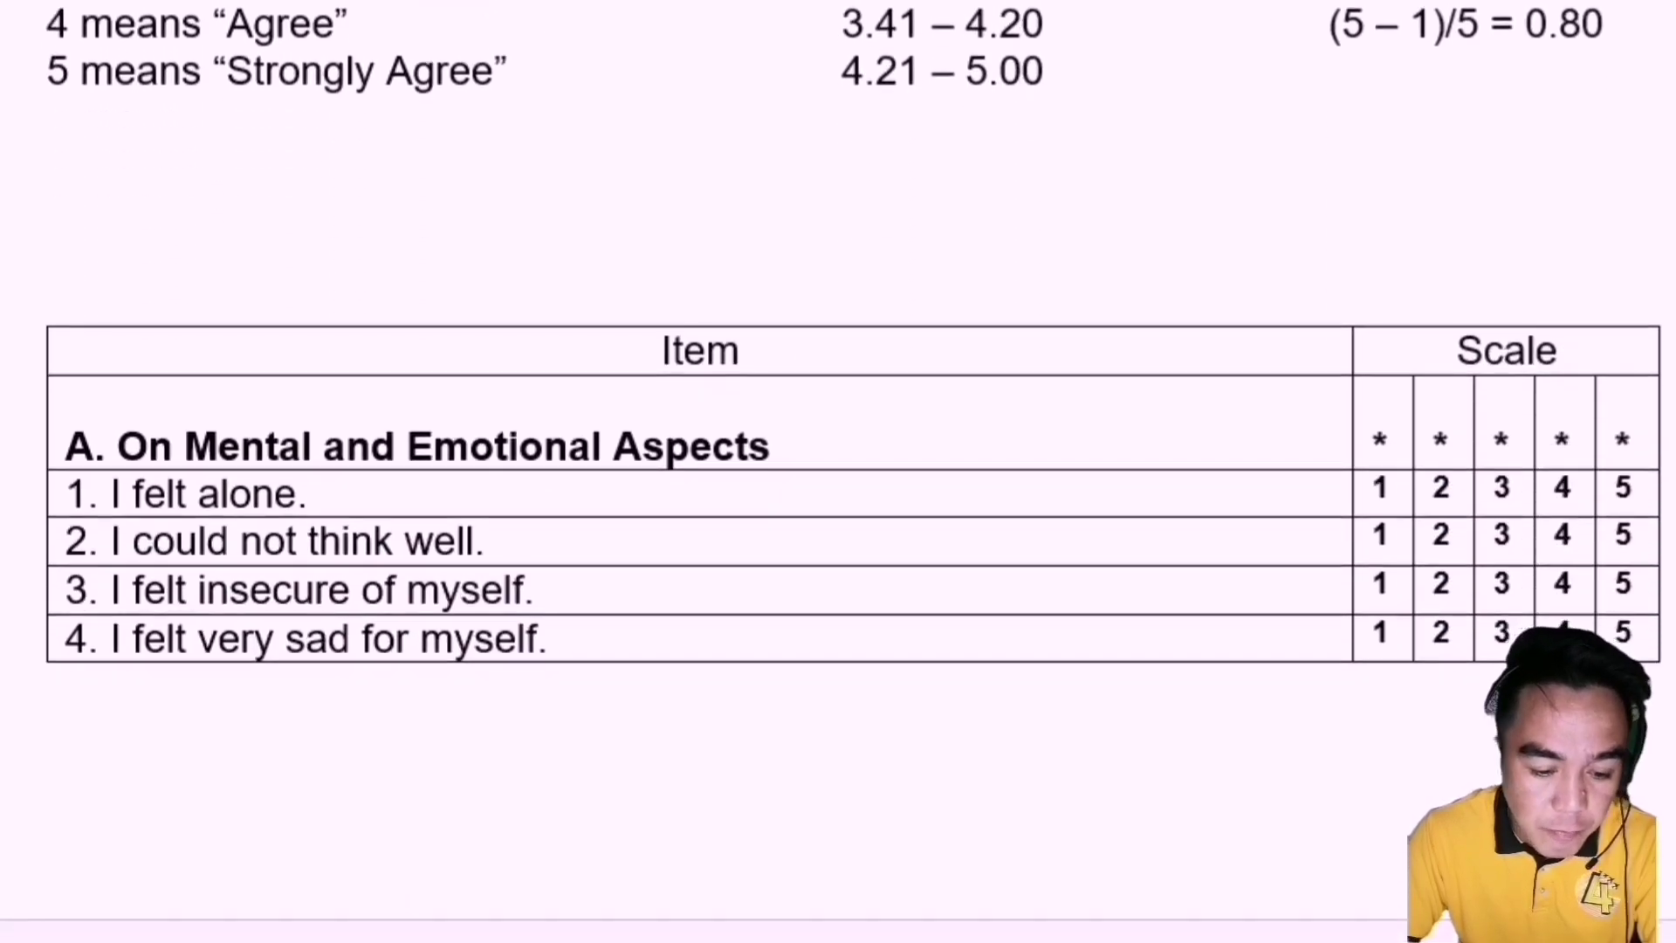
scroll(838, 472, down, 4)
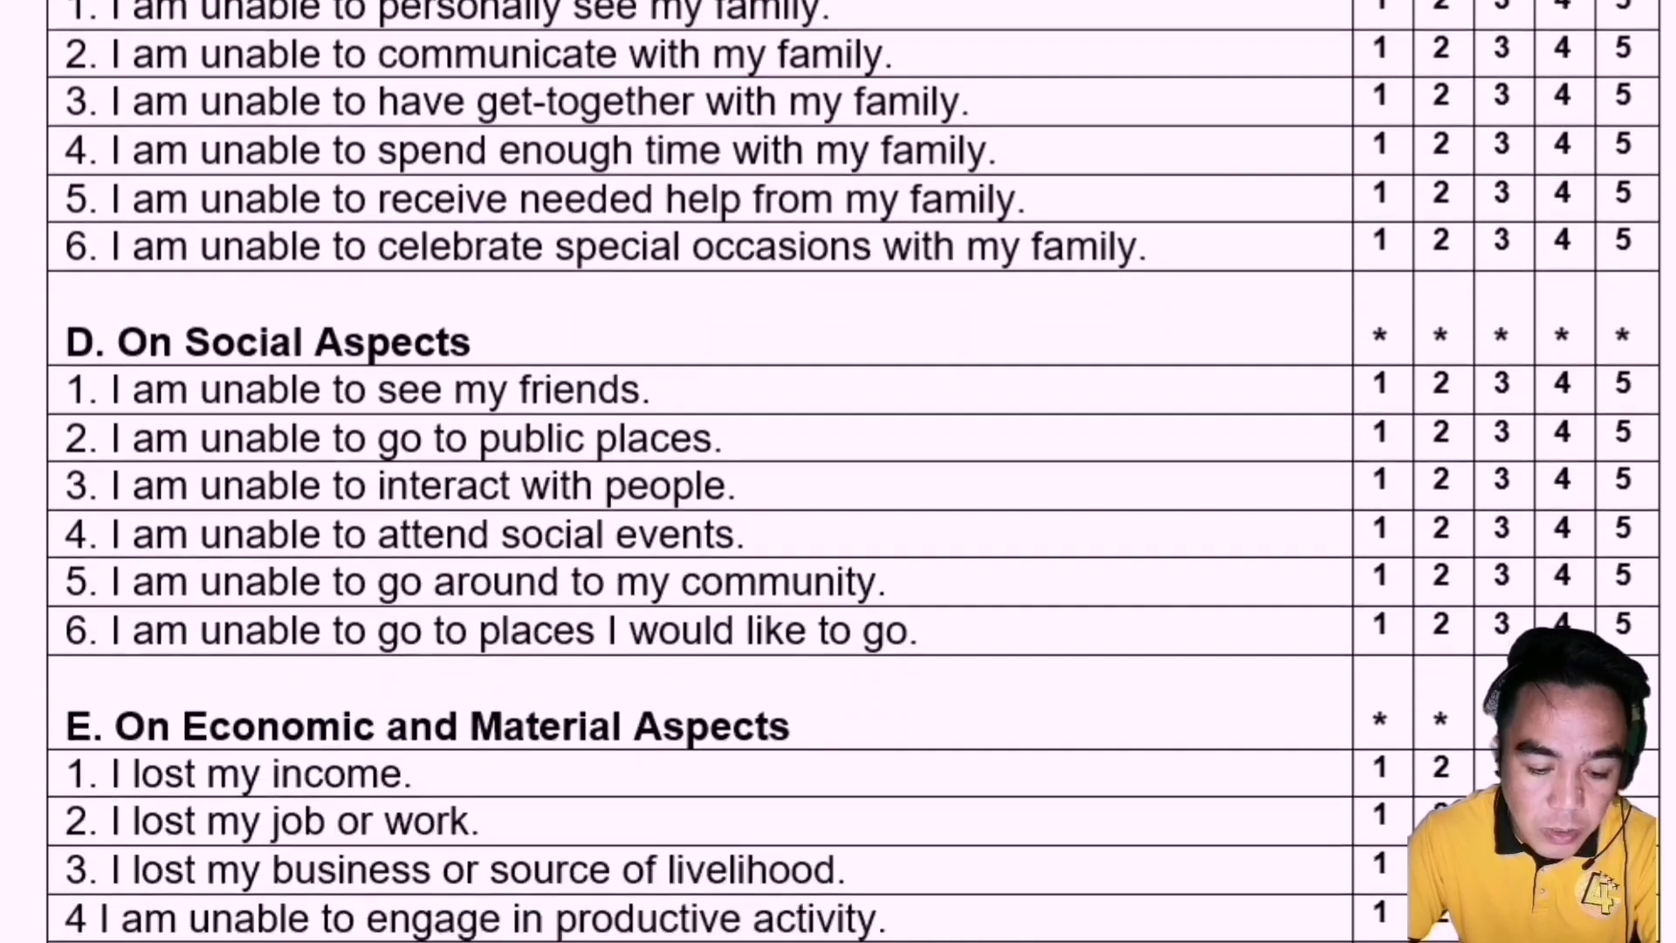
scroll(838, 472, down, 2)
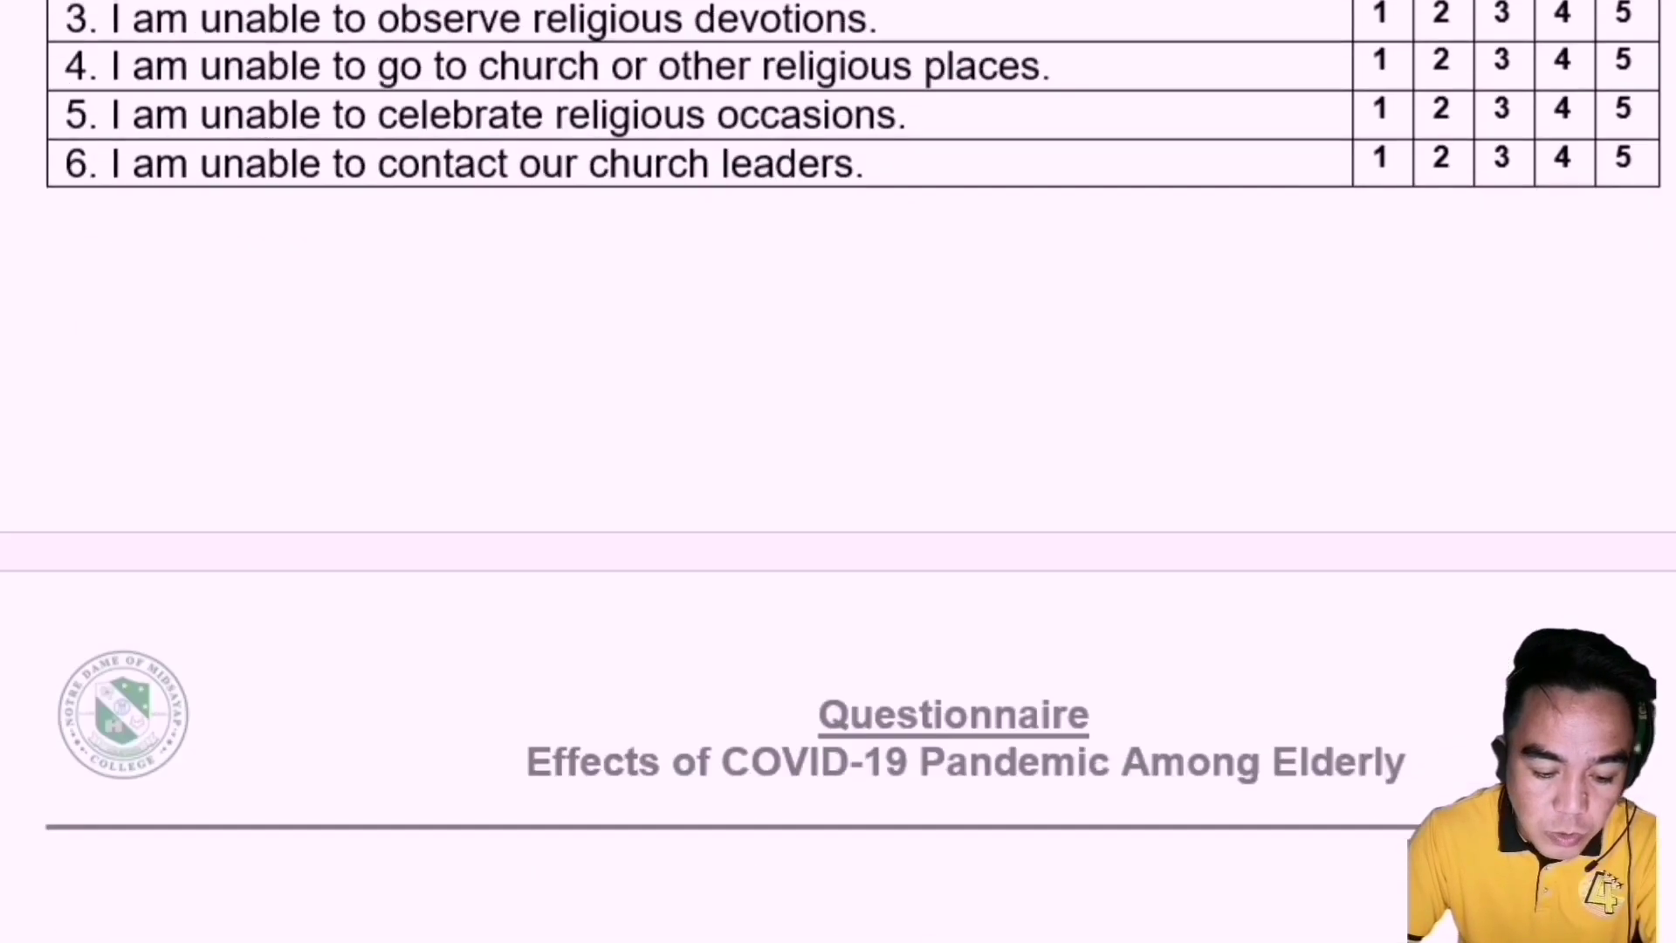
scroll(838, 471, down, 1)
scroll(838, 471, down, 2)
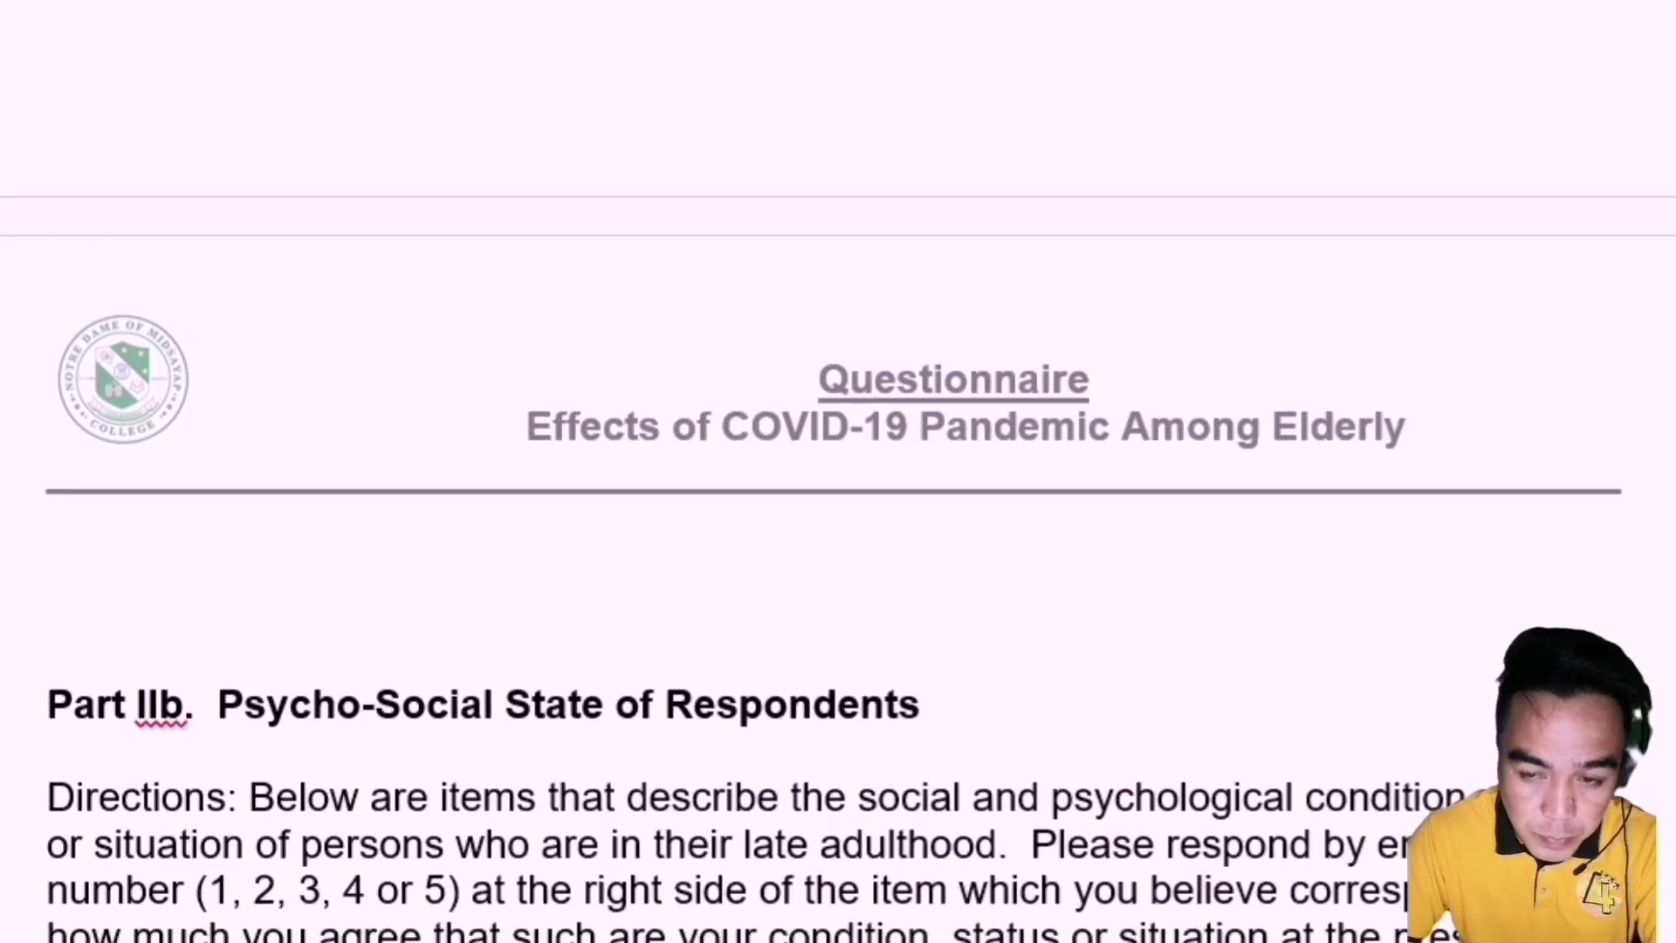
scroll(839, 568, up, 1)
scroll(839, 472, down, 6)
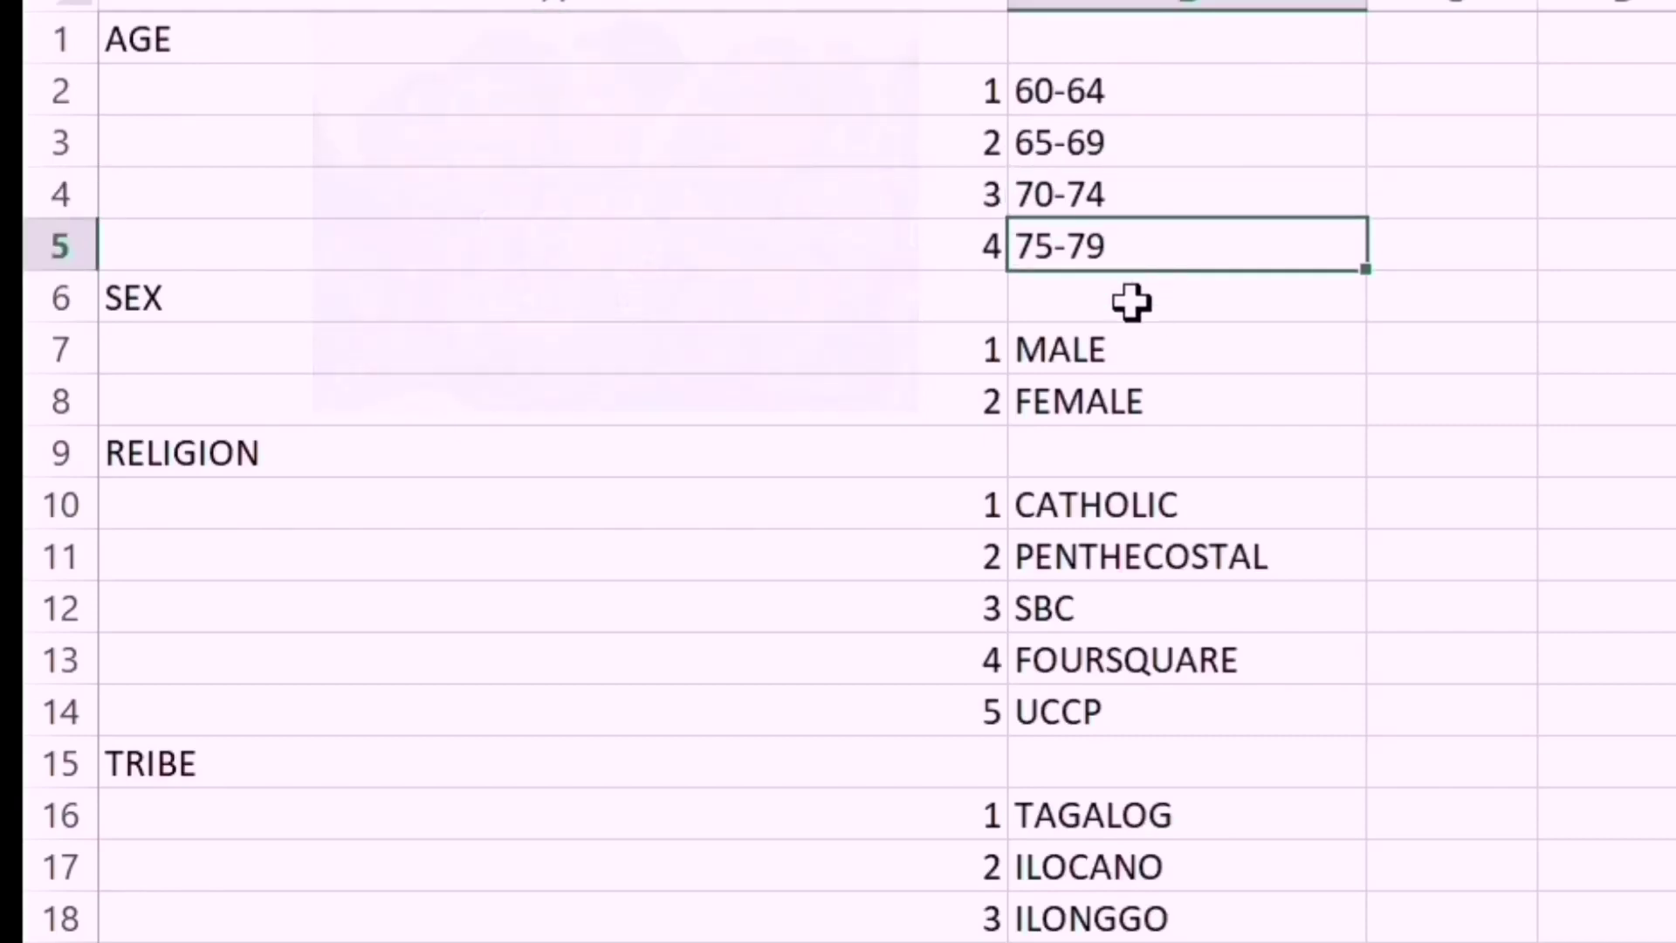
Step: Check the sex codes (MALE, FEMALE) and religion codes (CATHOLIC, PENTHECOSTAL, SBC, FOURSQUARE, UCCP)
click(1132, 368)
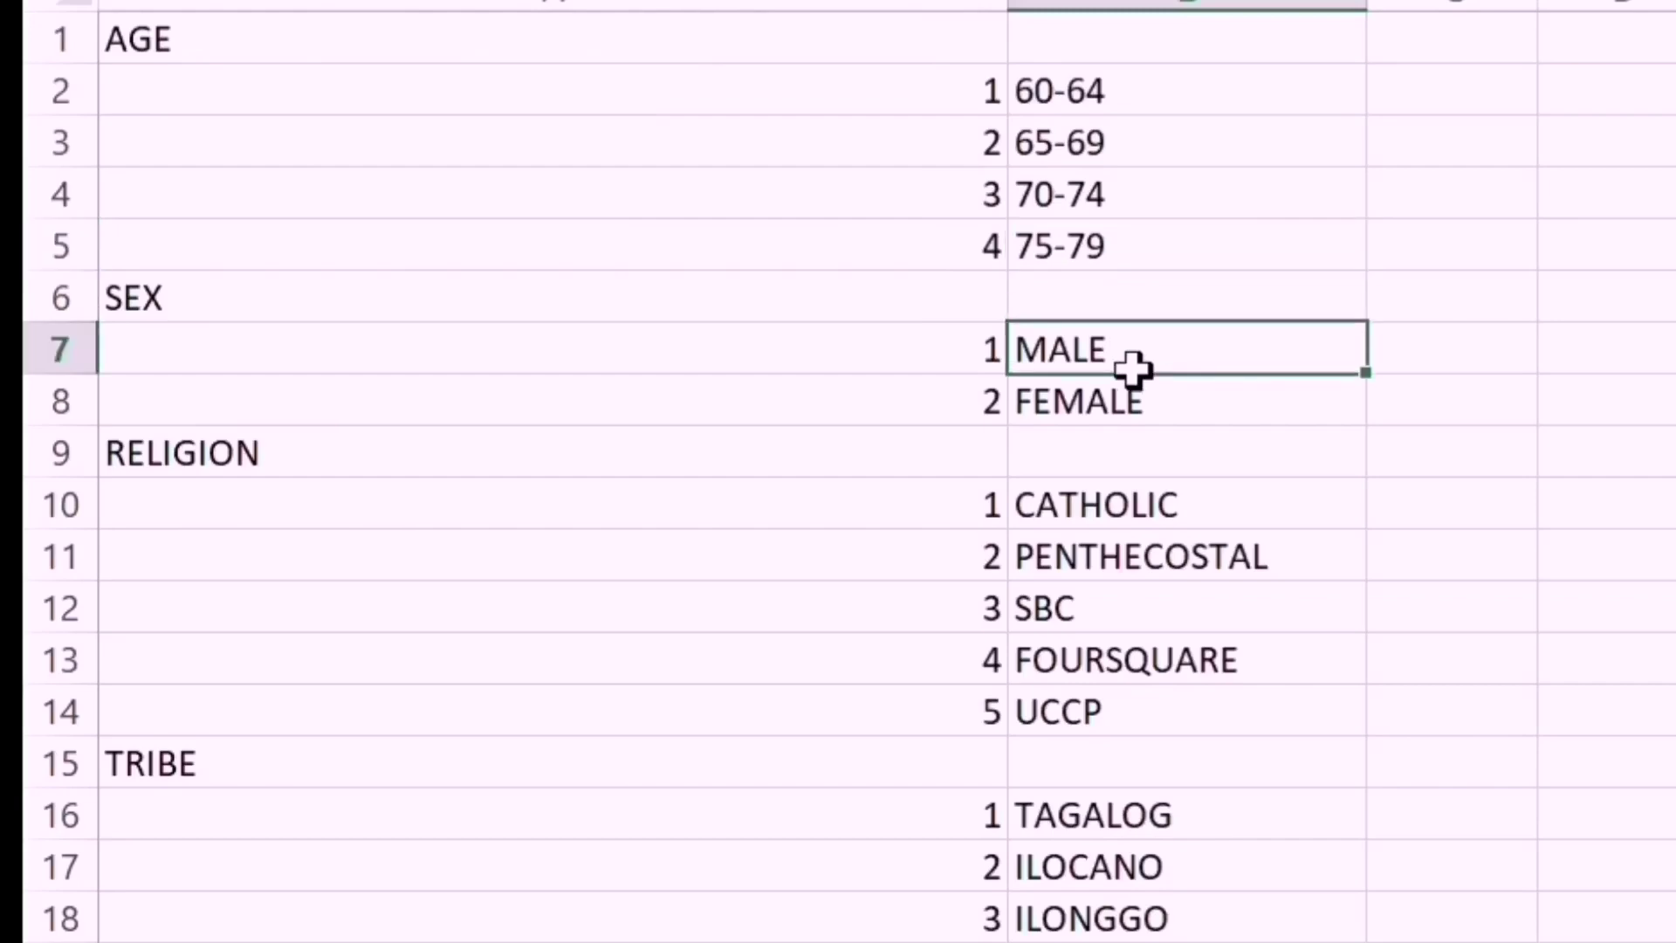
click(1131, 419)
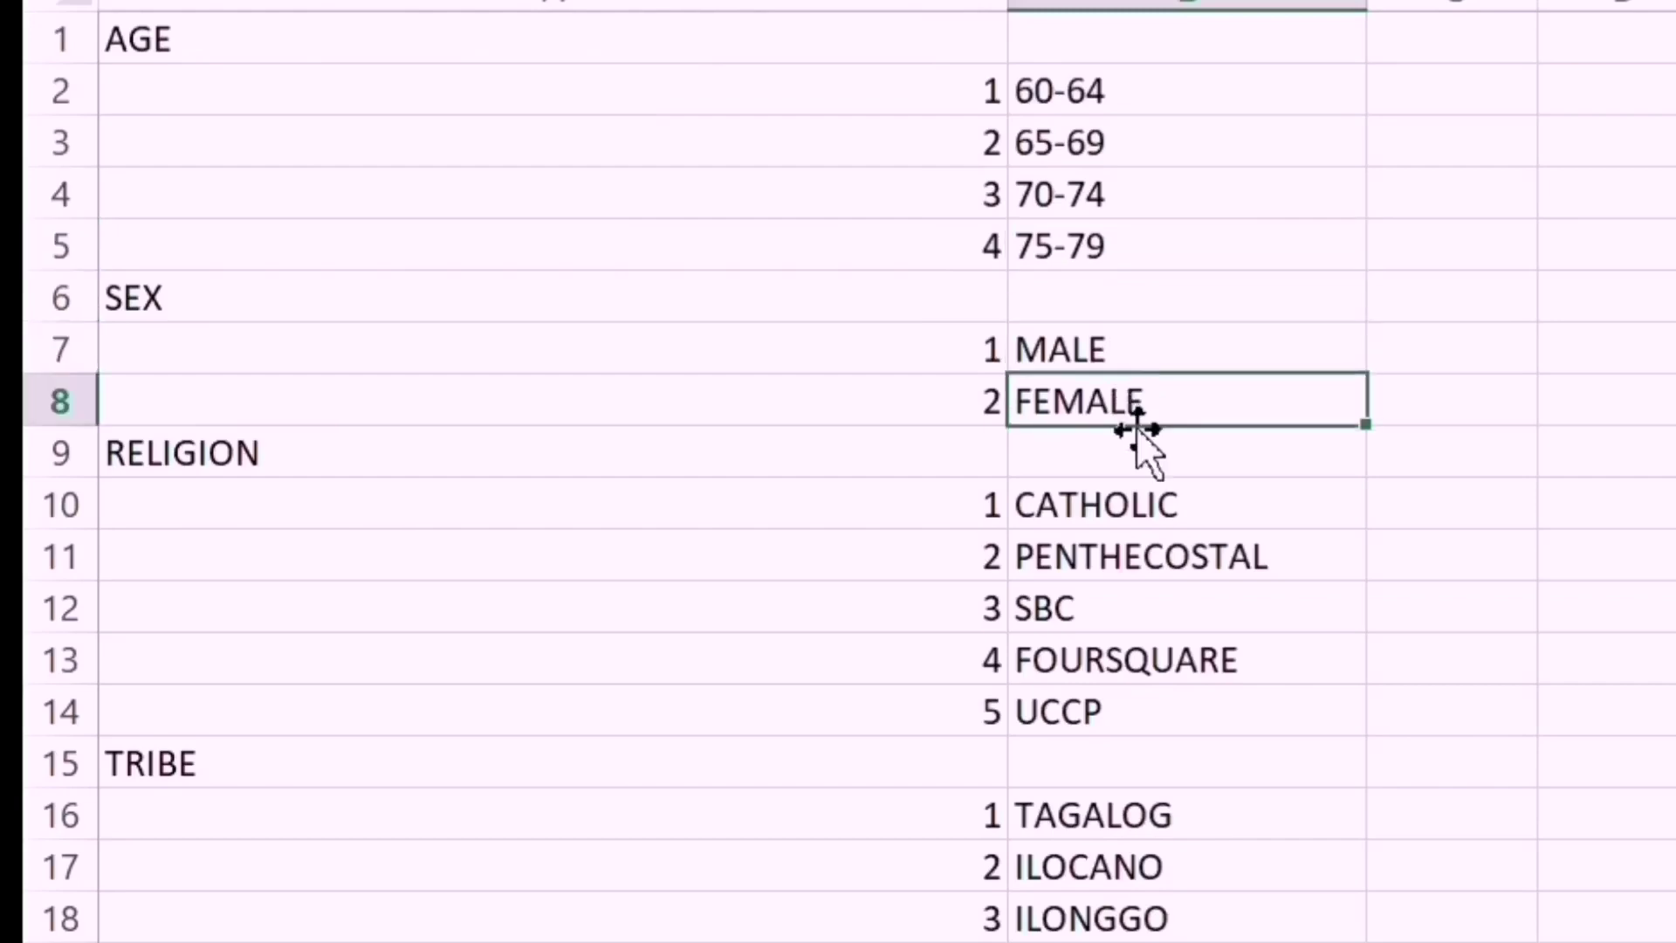
click(1130, 506)
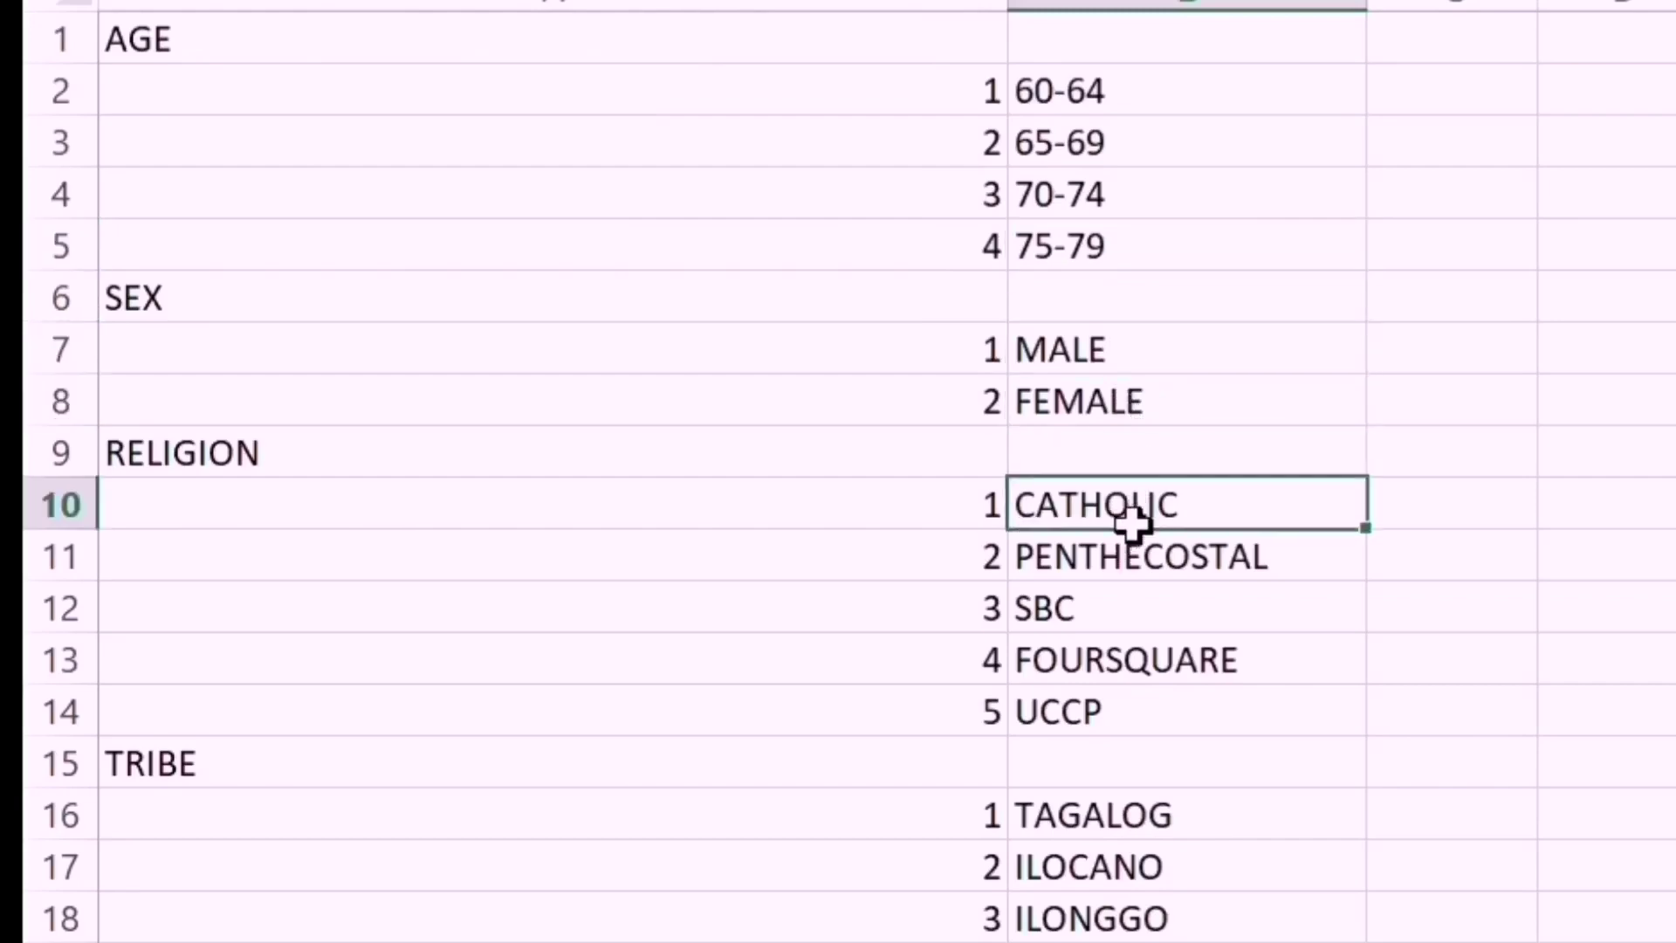
click(1128, 563)
click(1121, 619)
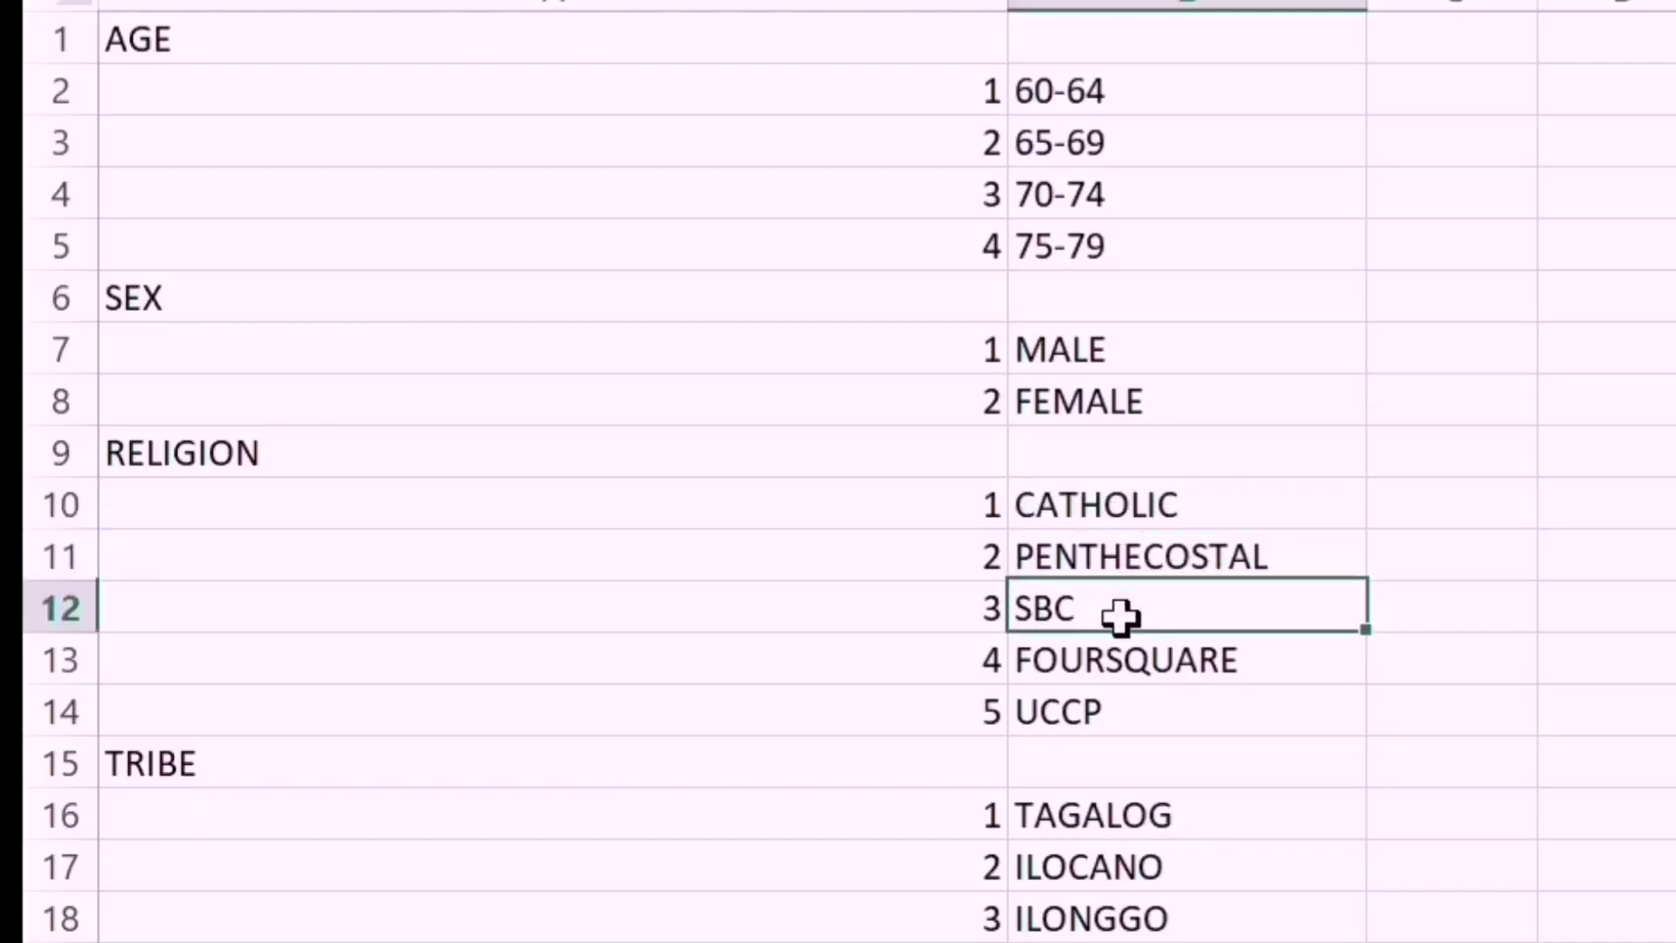
click(1122, 675)
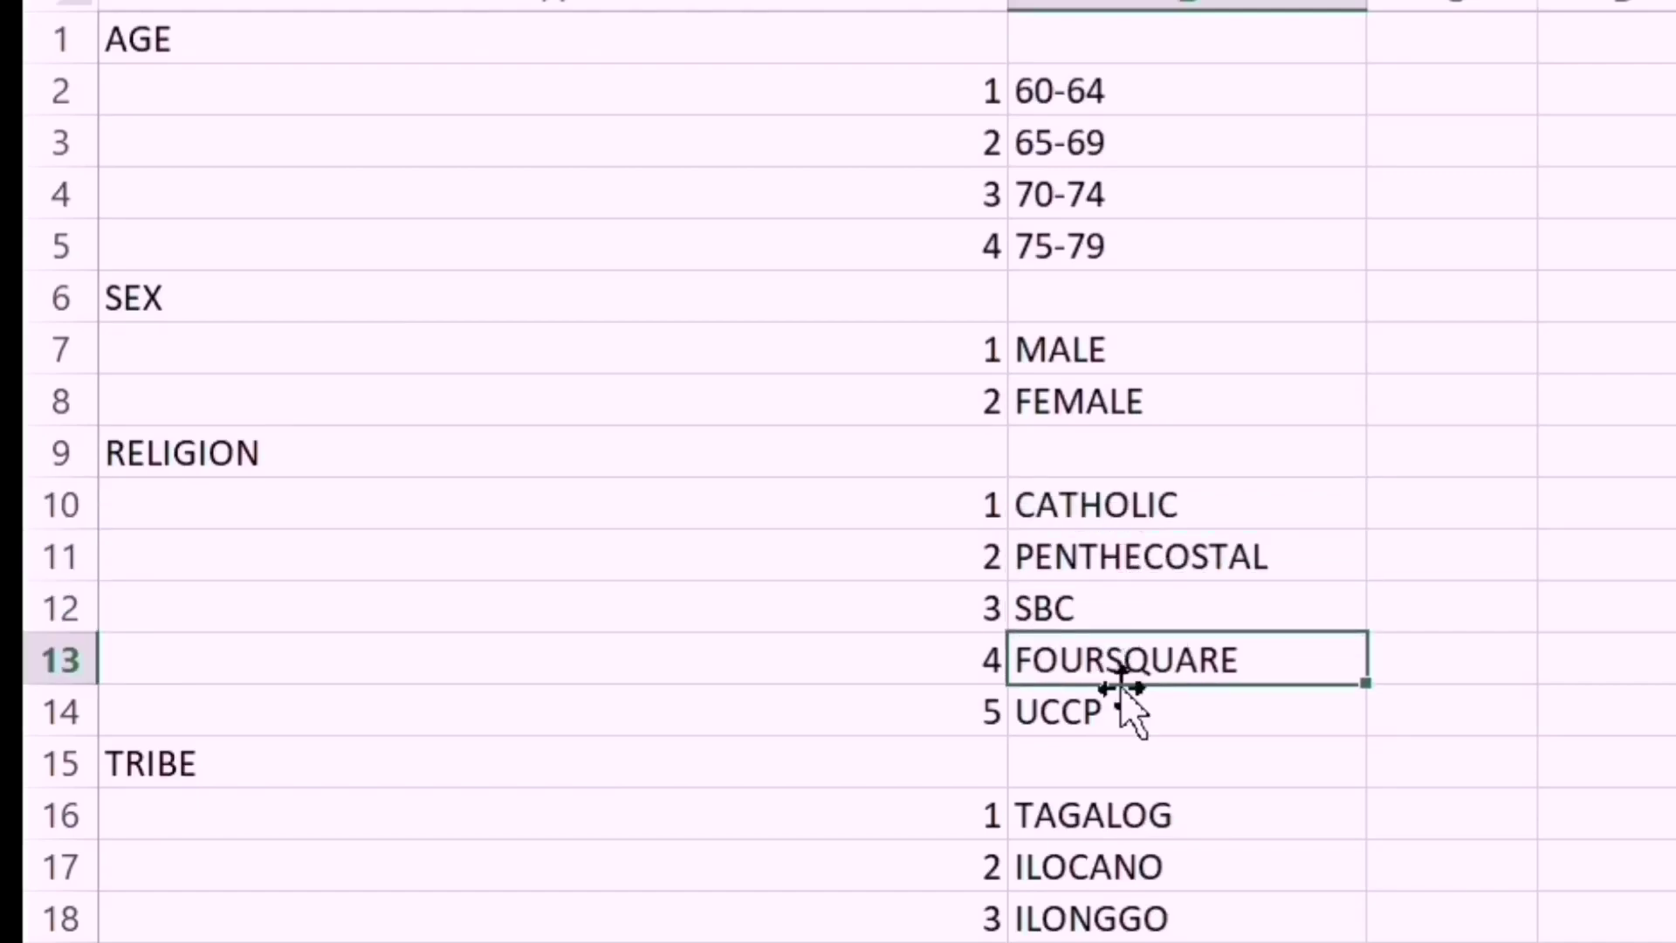
click(1113, 711)
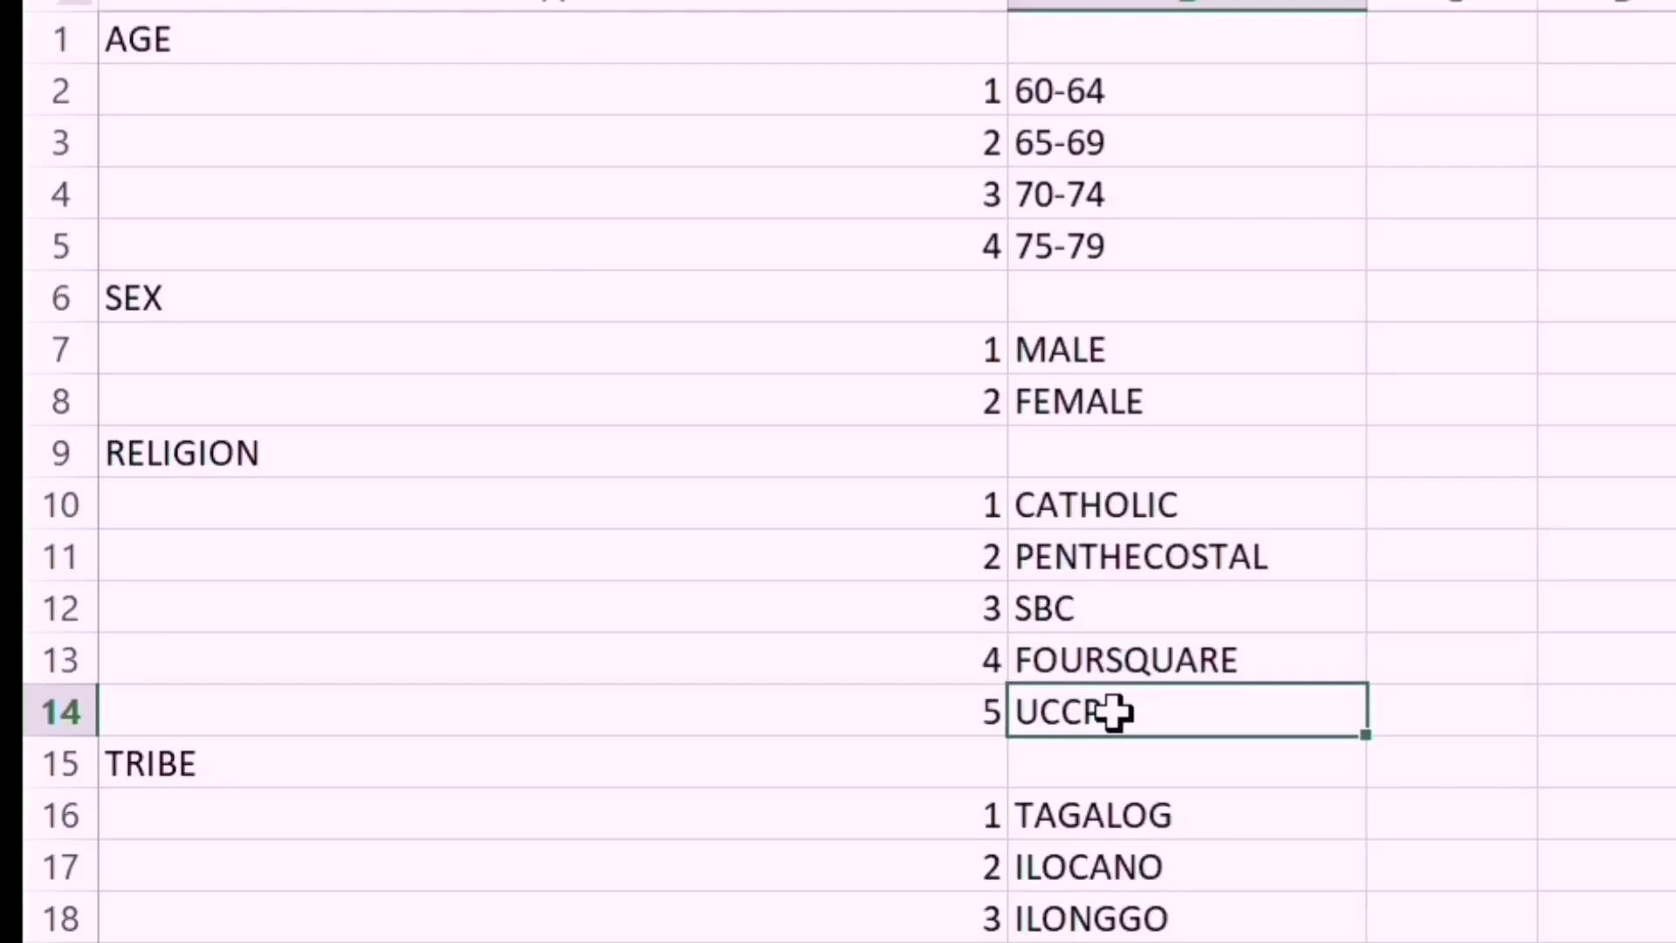
Step: Check the tribe codes for TAGALOG, ILOCANO, ILONGGO and CEBUANO
click(1111, 815)
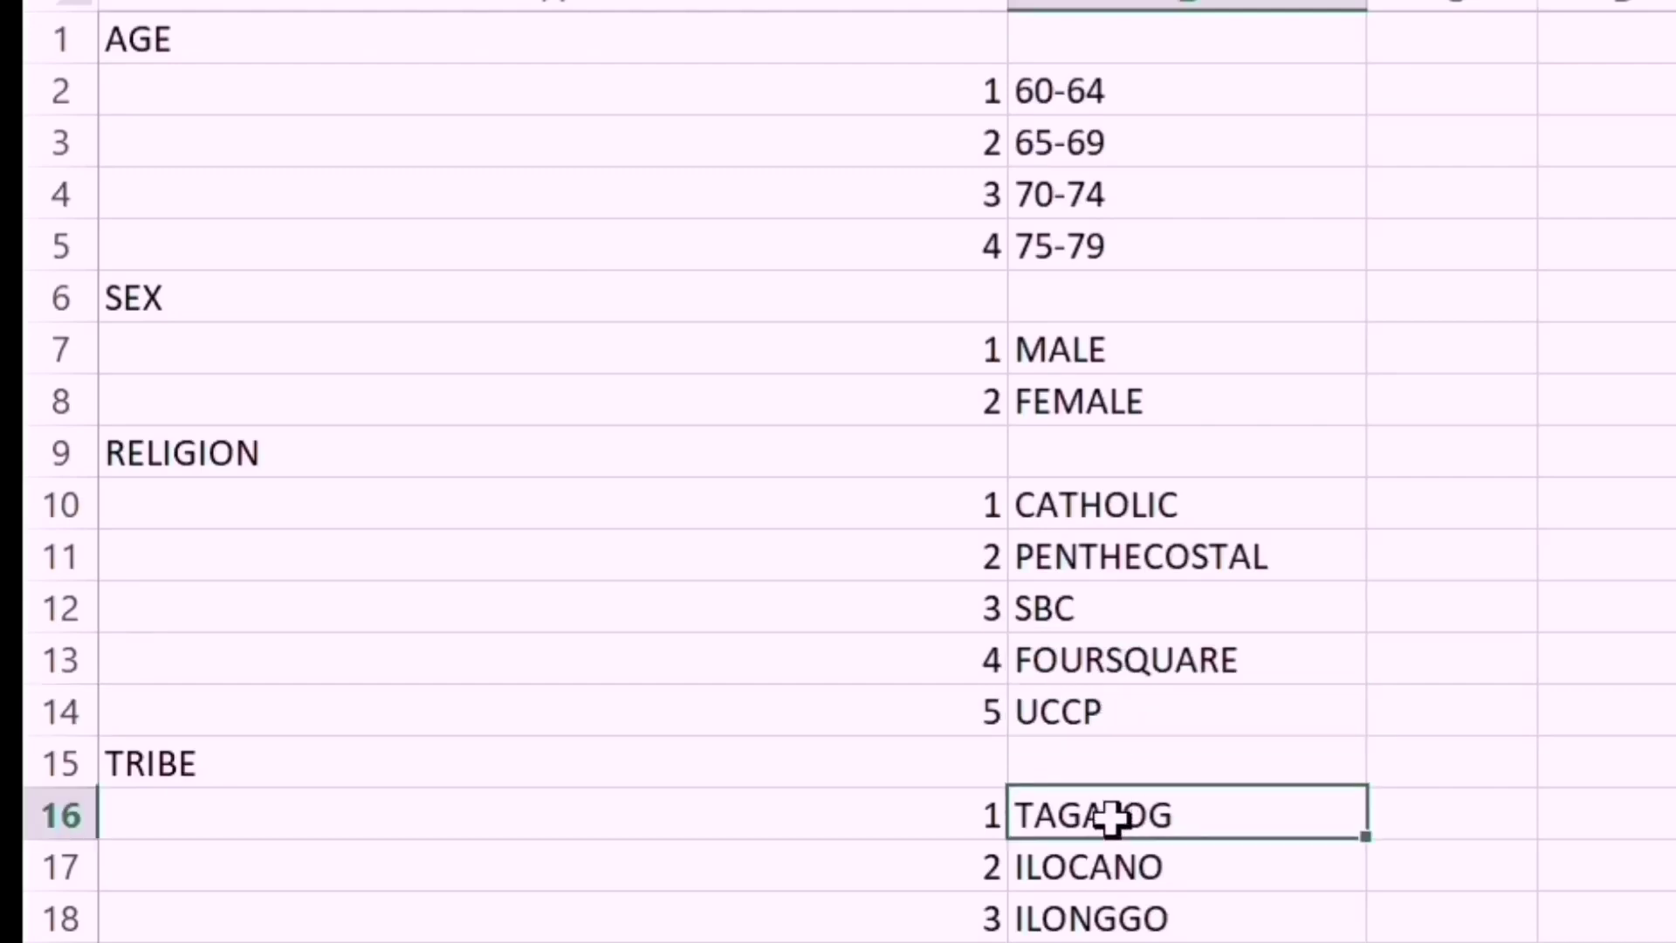
click(1112, 862)
click(1098, 910)
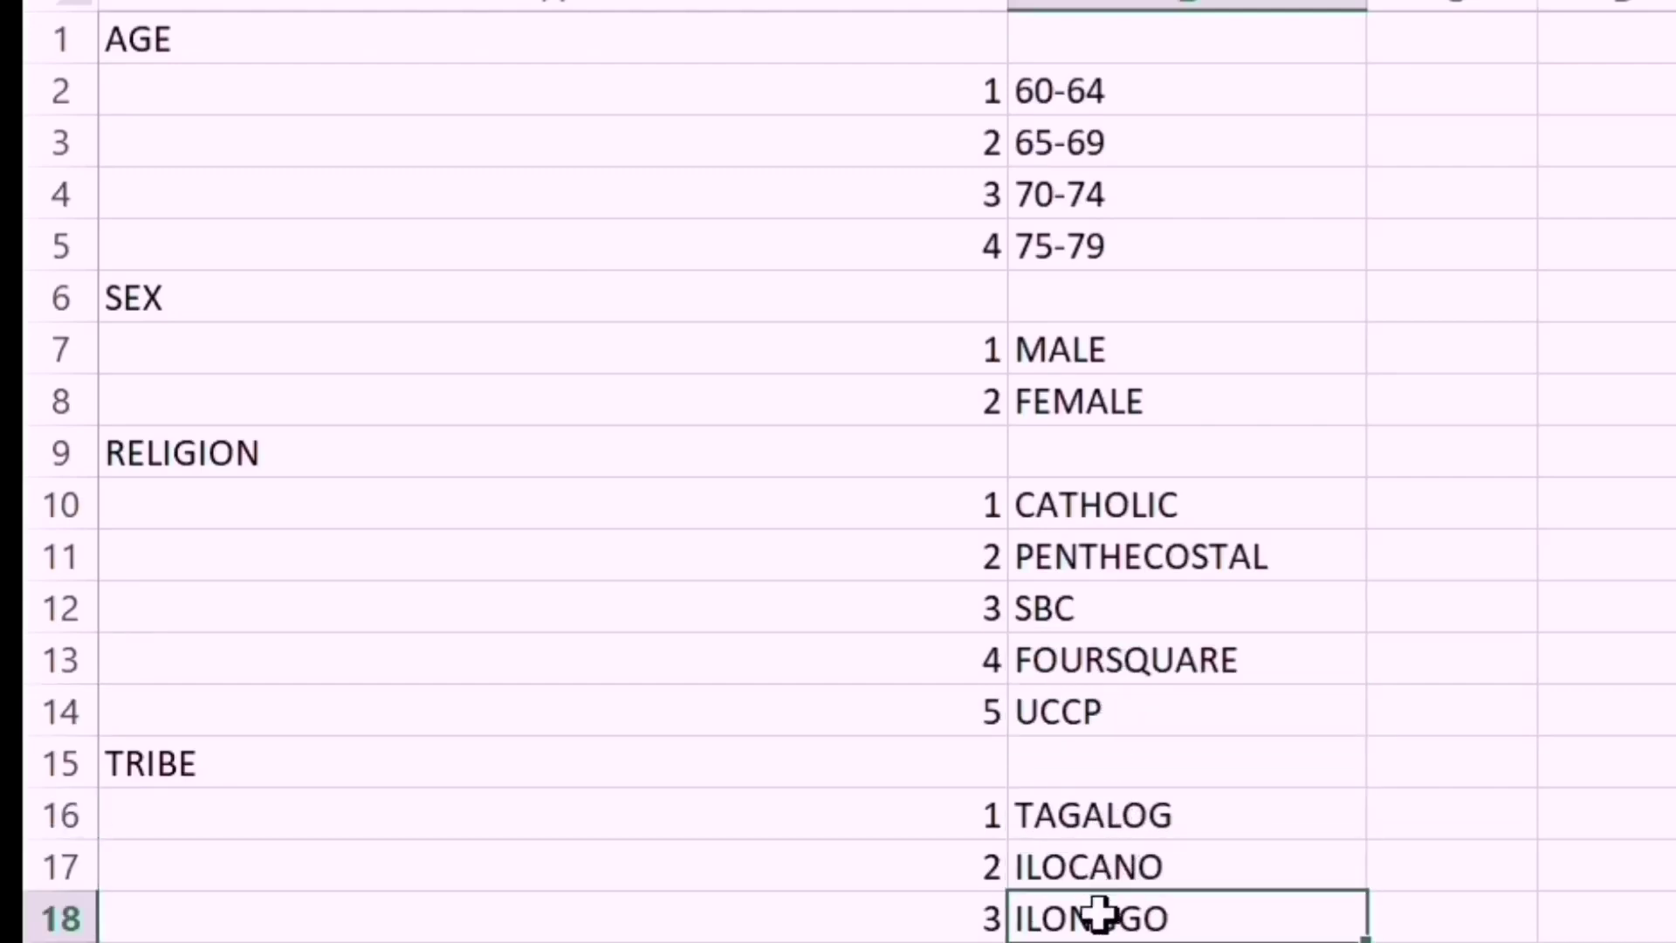
click(1113, 916)
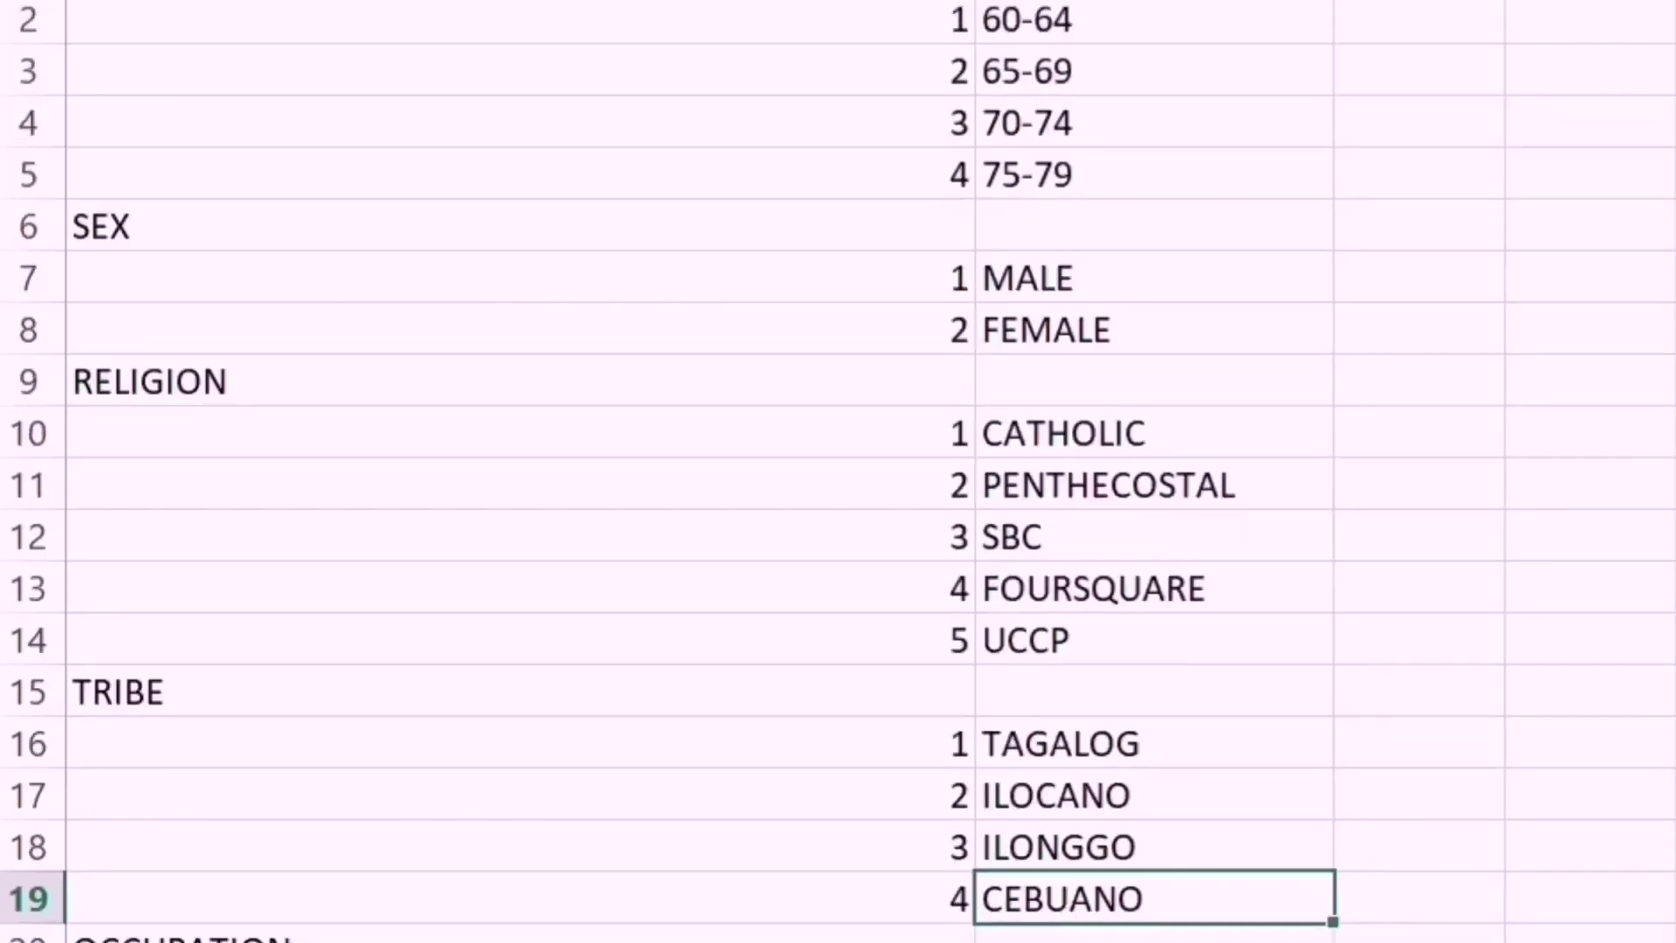
Step: Check the occupation codes: HOUSEKEEPER, FARMER, BUSINESS OWNER, CARPENTER, BRGY. WORKER and GUARD
key(Down)
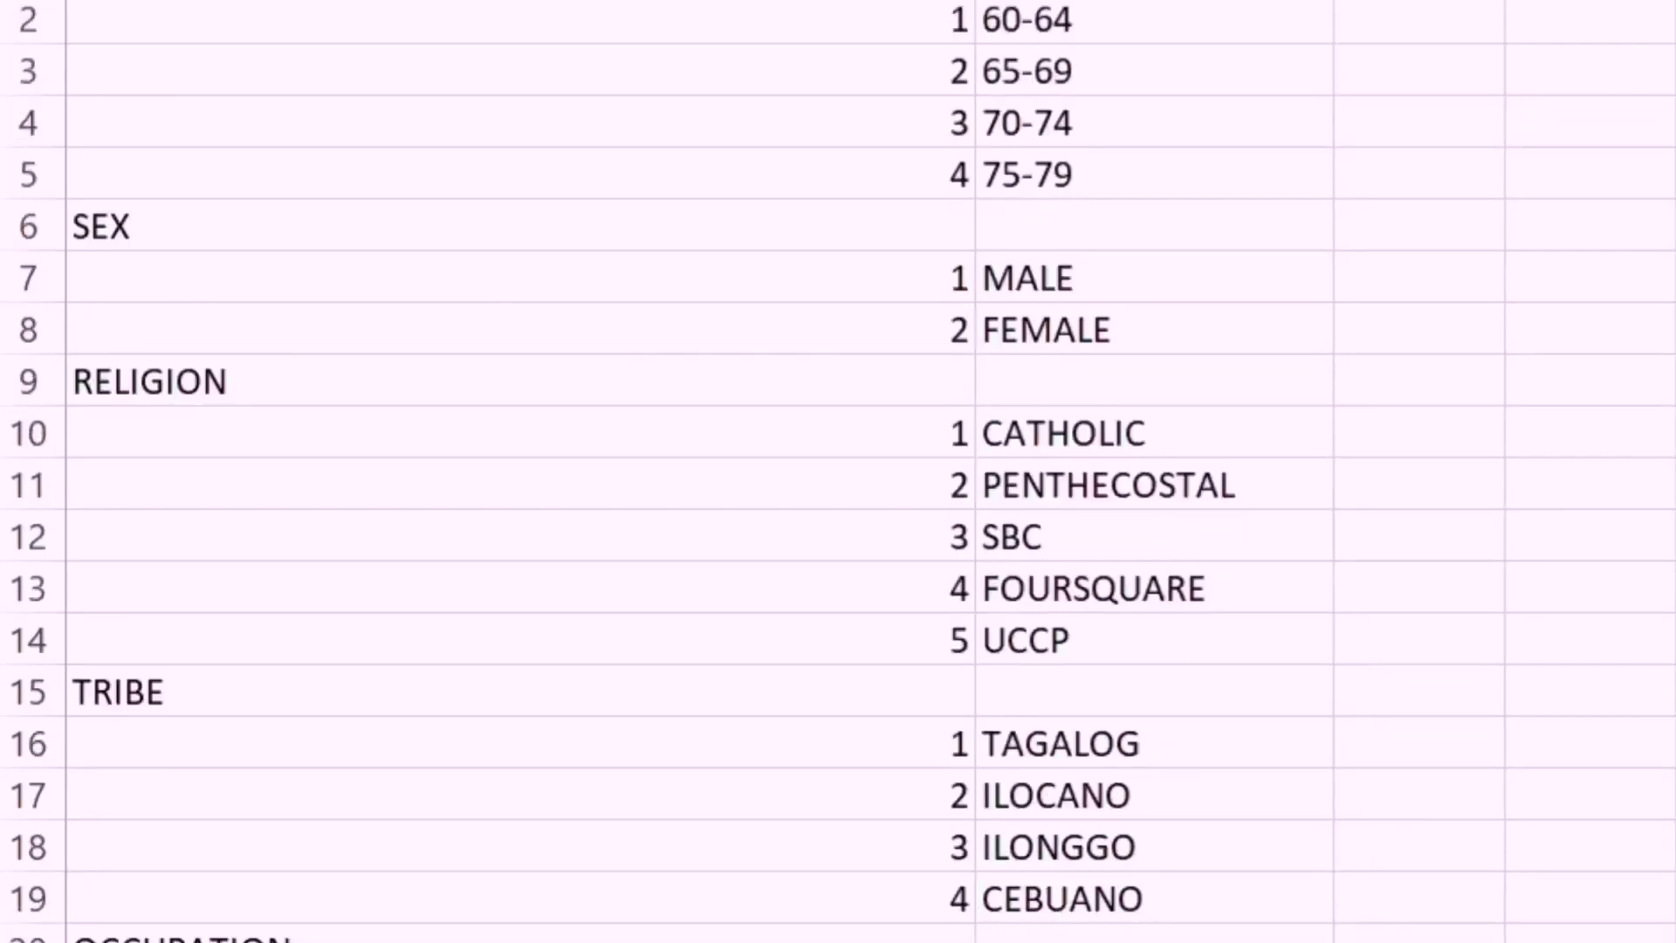
key(Down)
click(1299, 724)
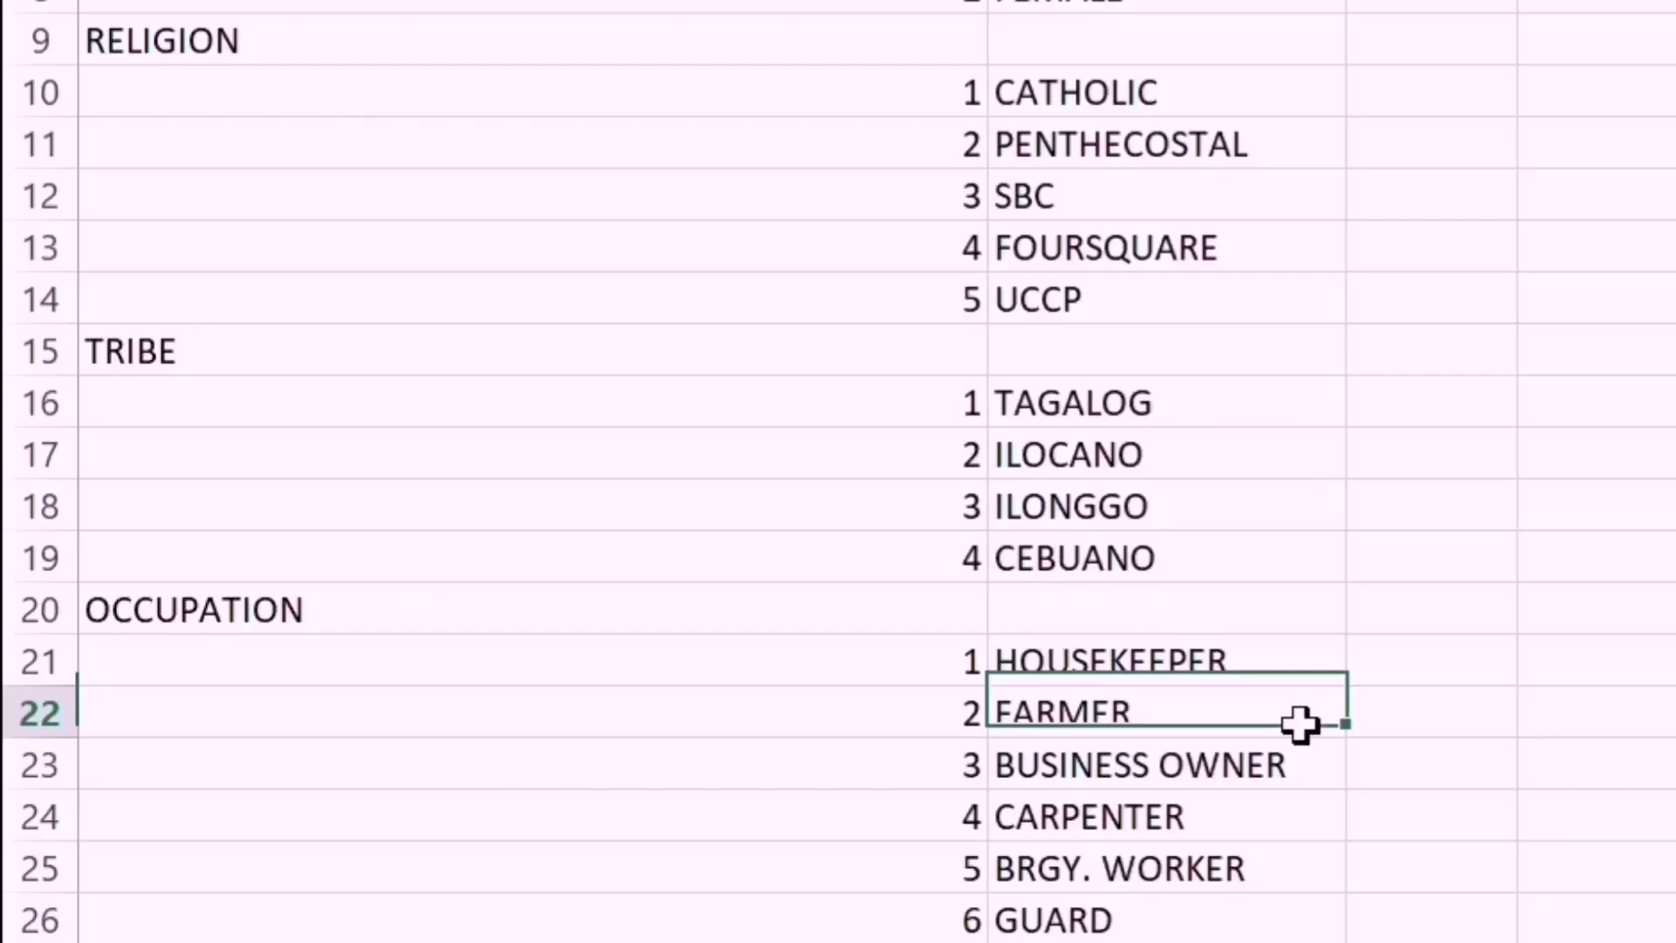
click(1311, 790)
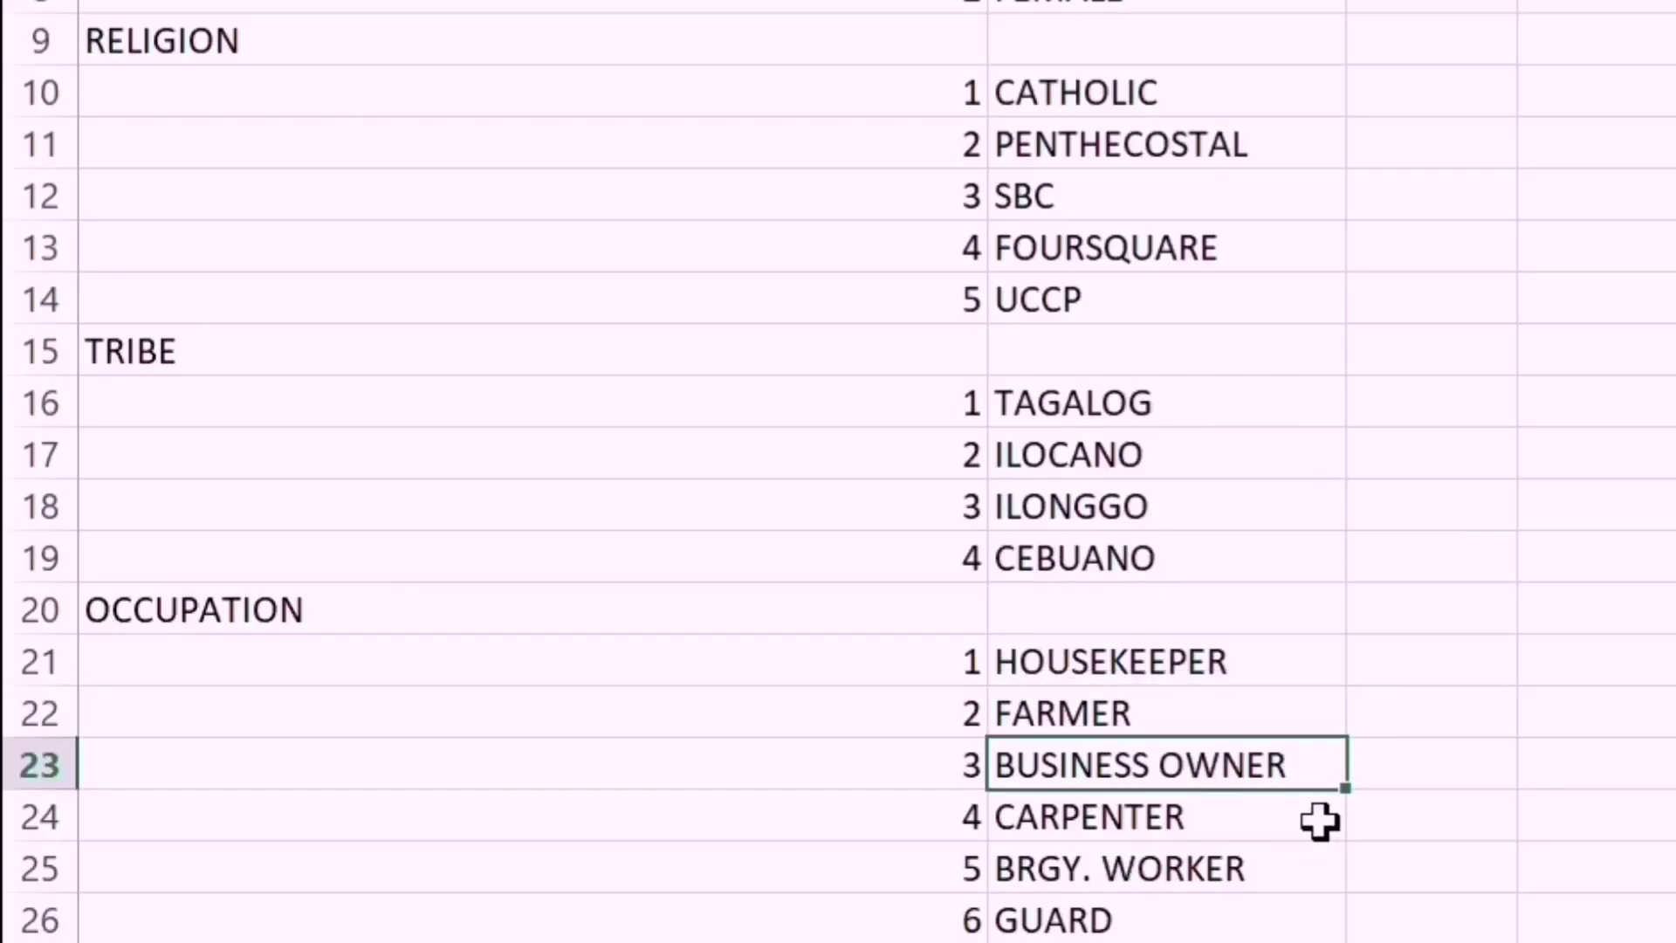
click(1320, 819)
click(1306, 880)
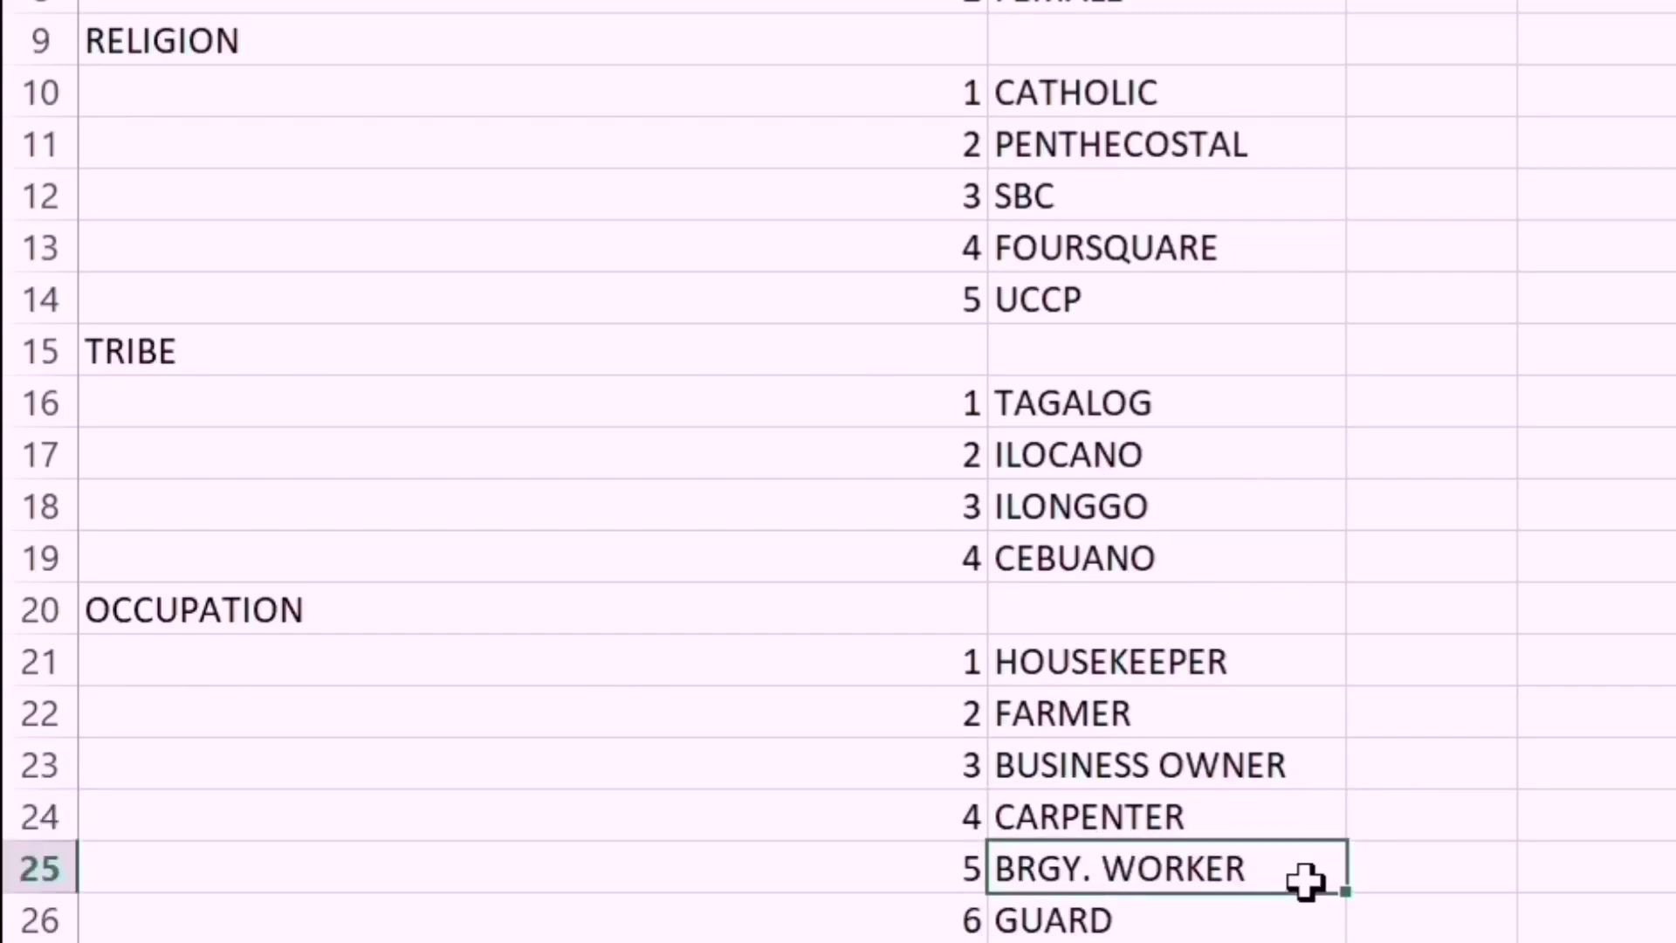
click(1263, 928)
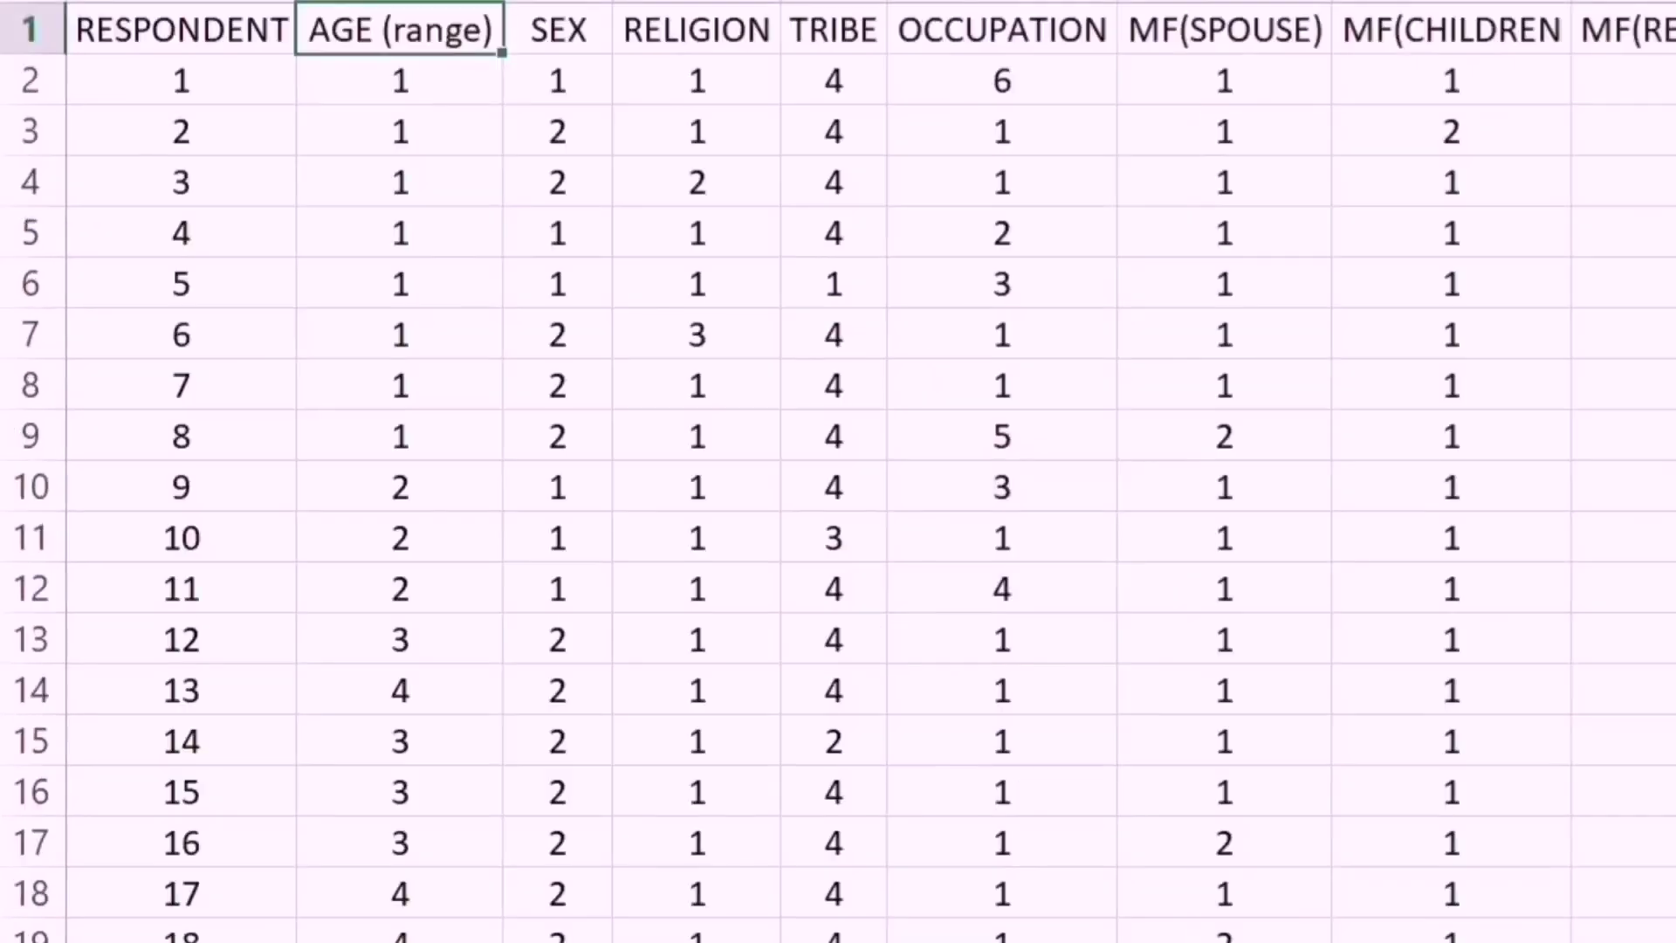
Step: Go to the first respondent's cell, then up to the column heading row
click(113, 95)
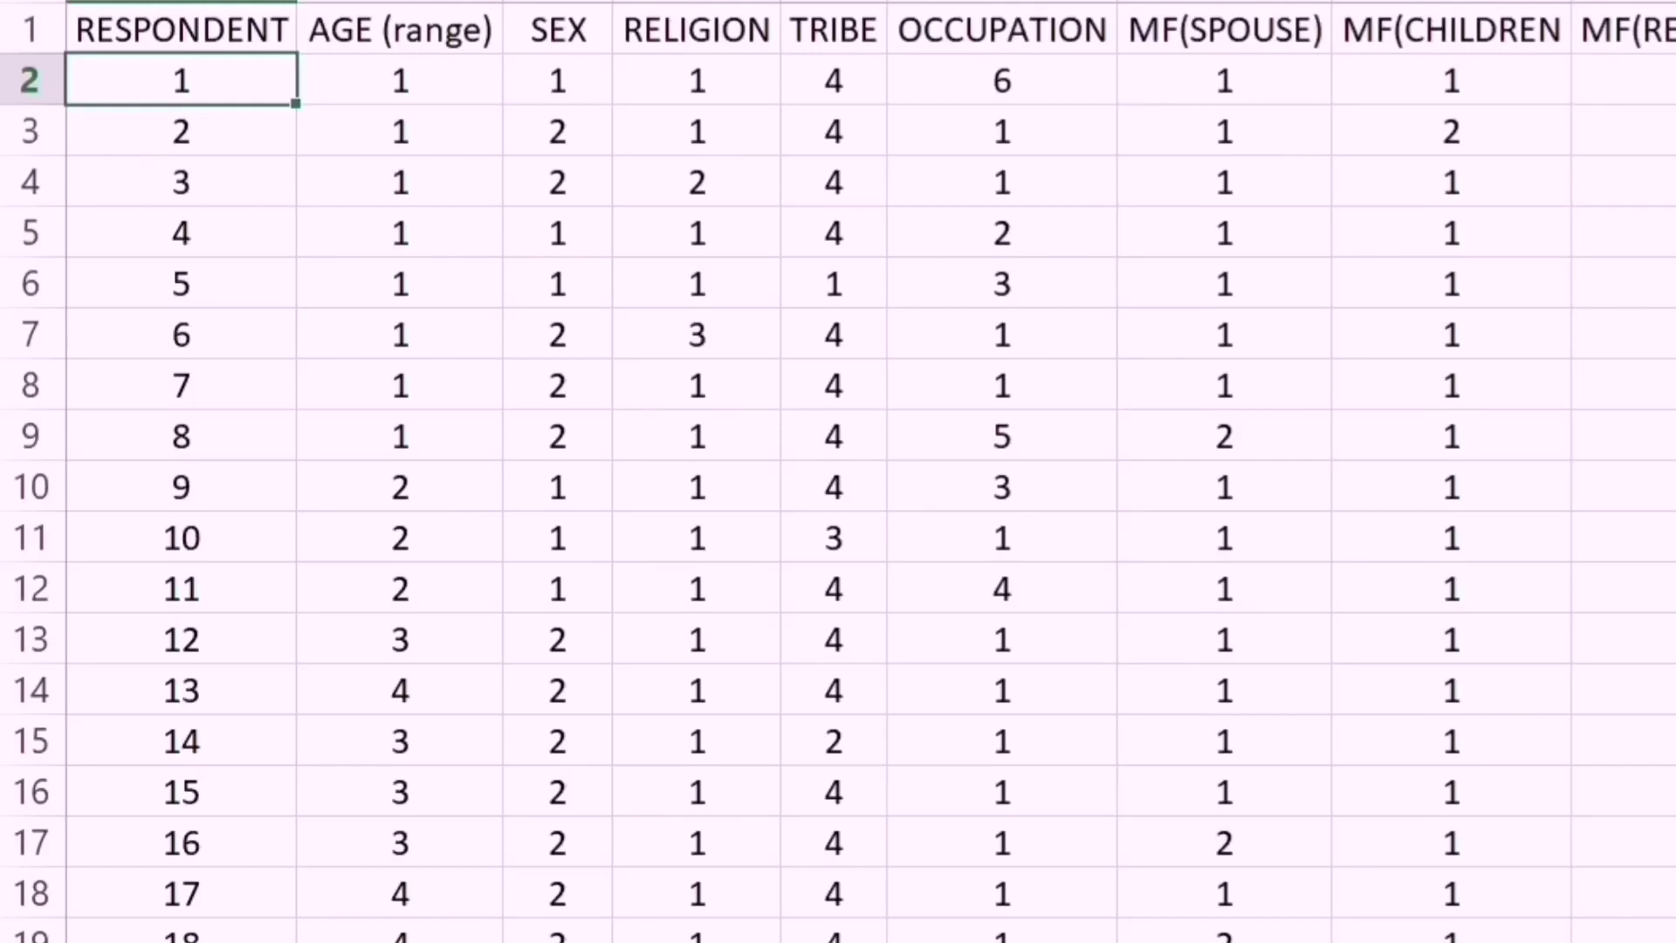
key(Up)
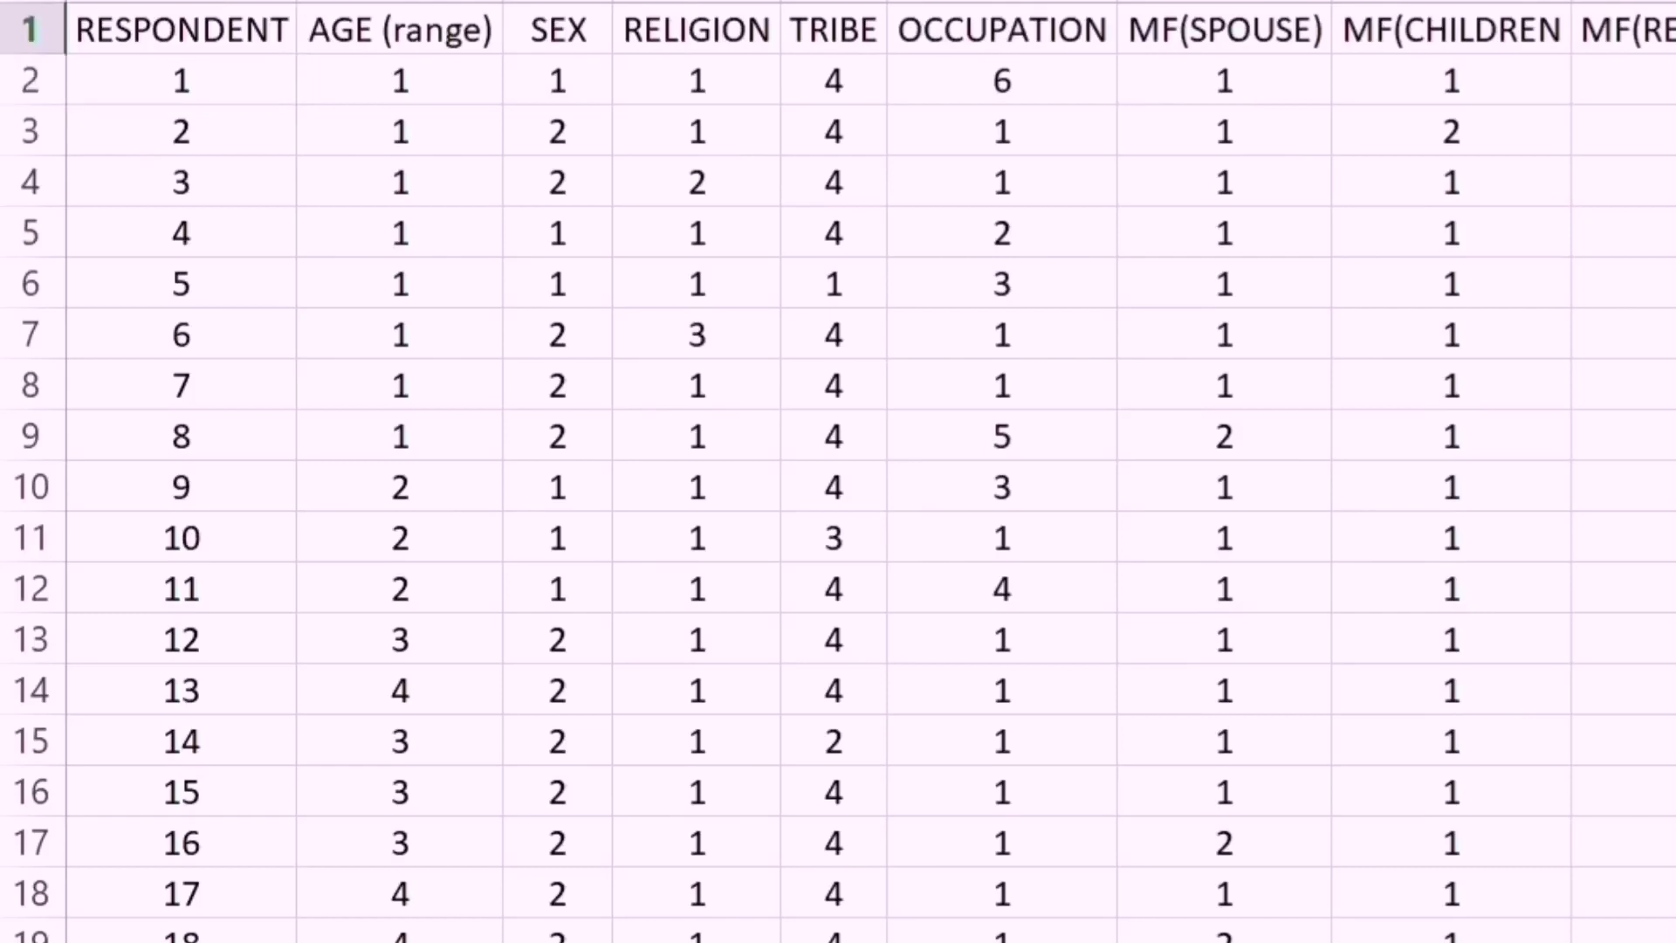
scroll(1437, 10, right, 5)
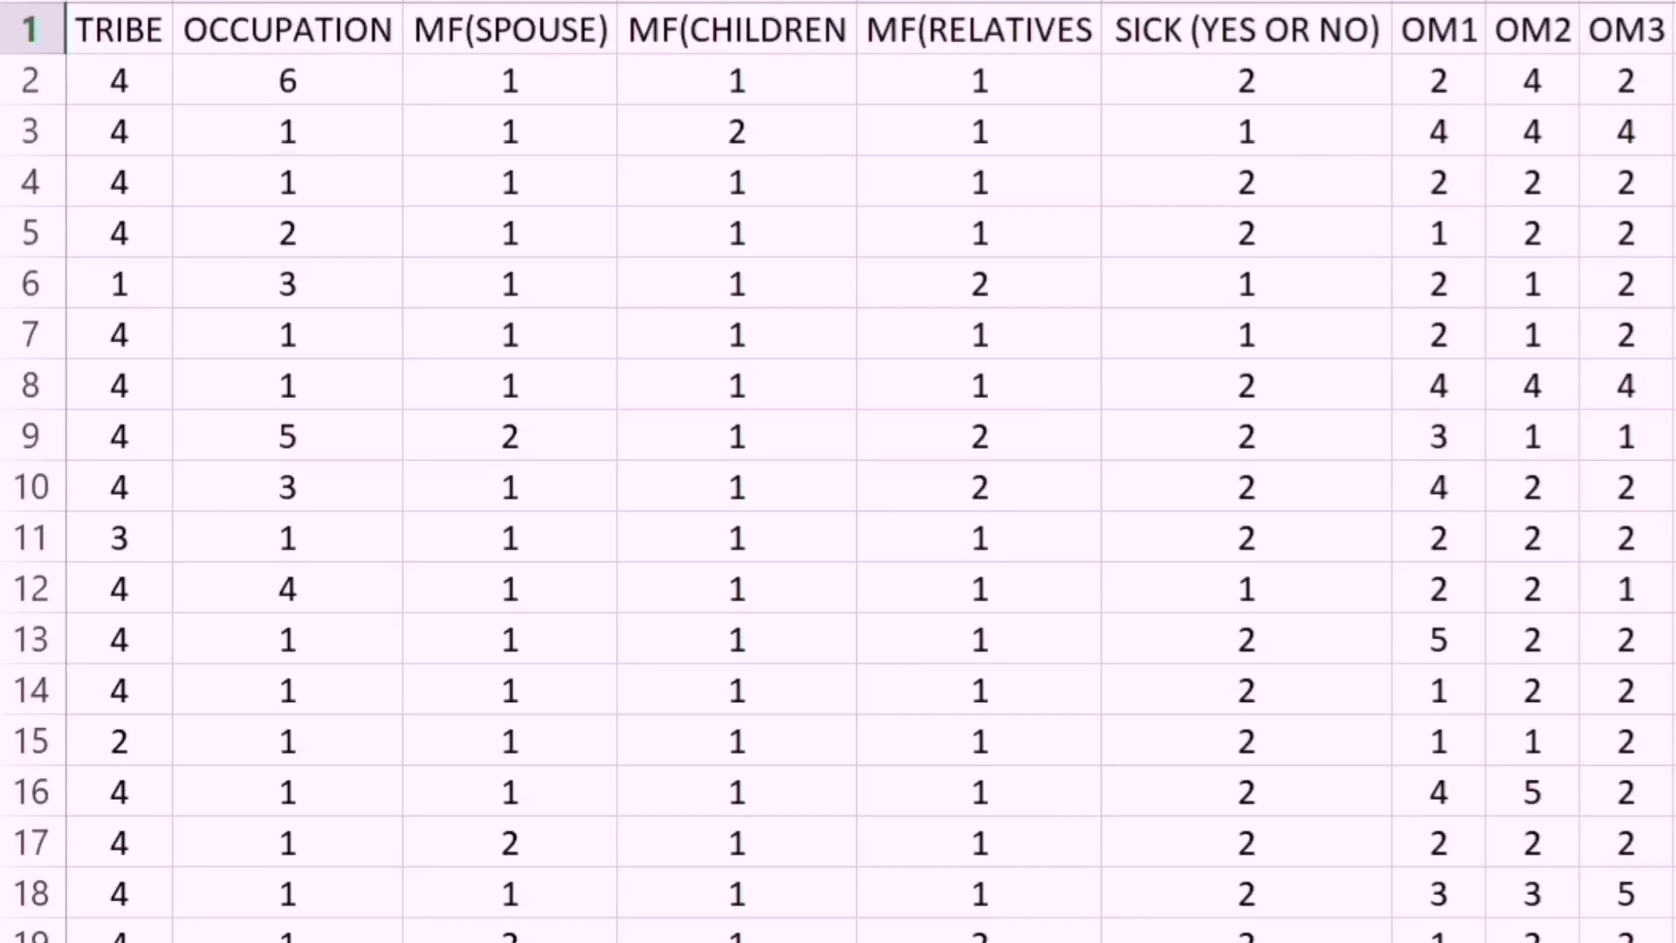
scroll(838, 471, right, 2)
scroll(838, 471, right, 5)
scroll(838, 471, right, 5)
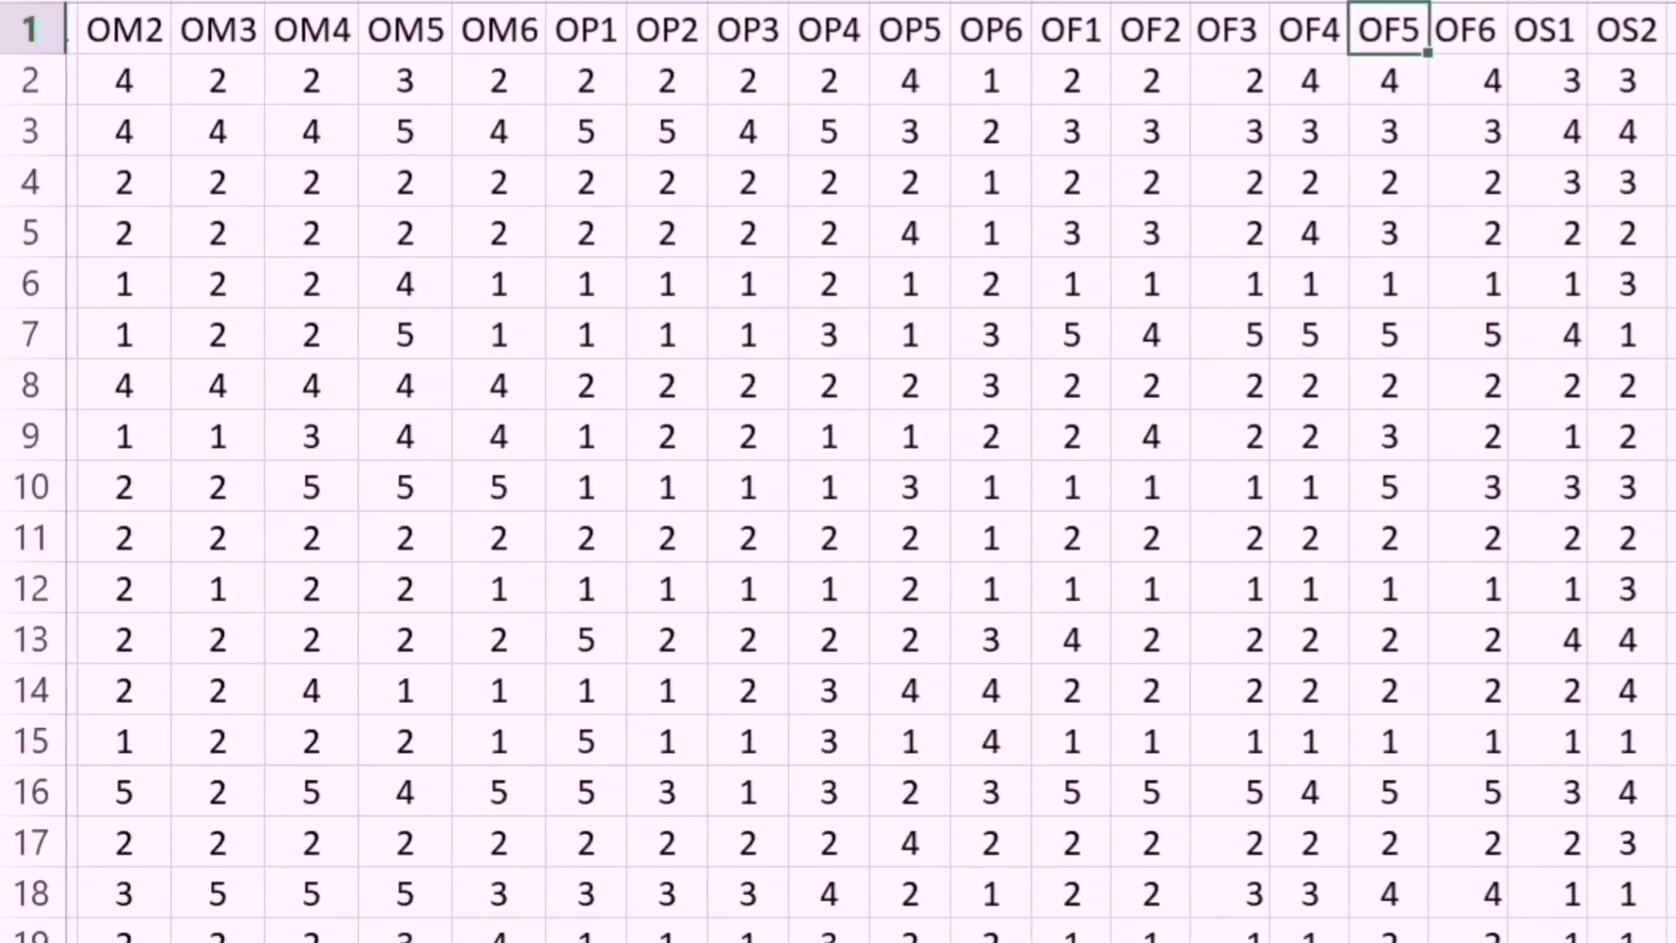
key(Left)
key(Left)
key(Left)
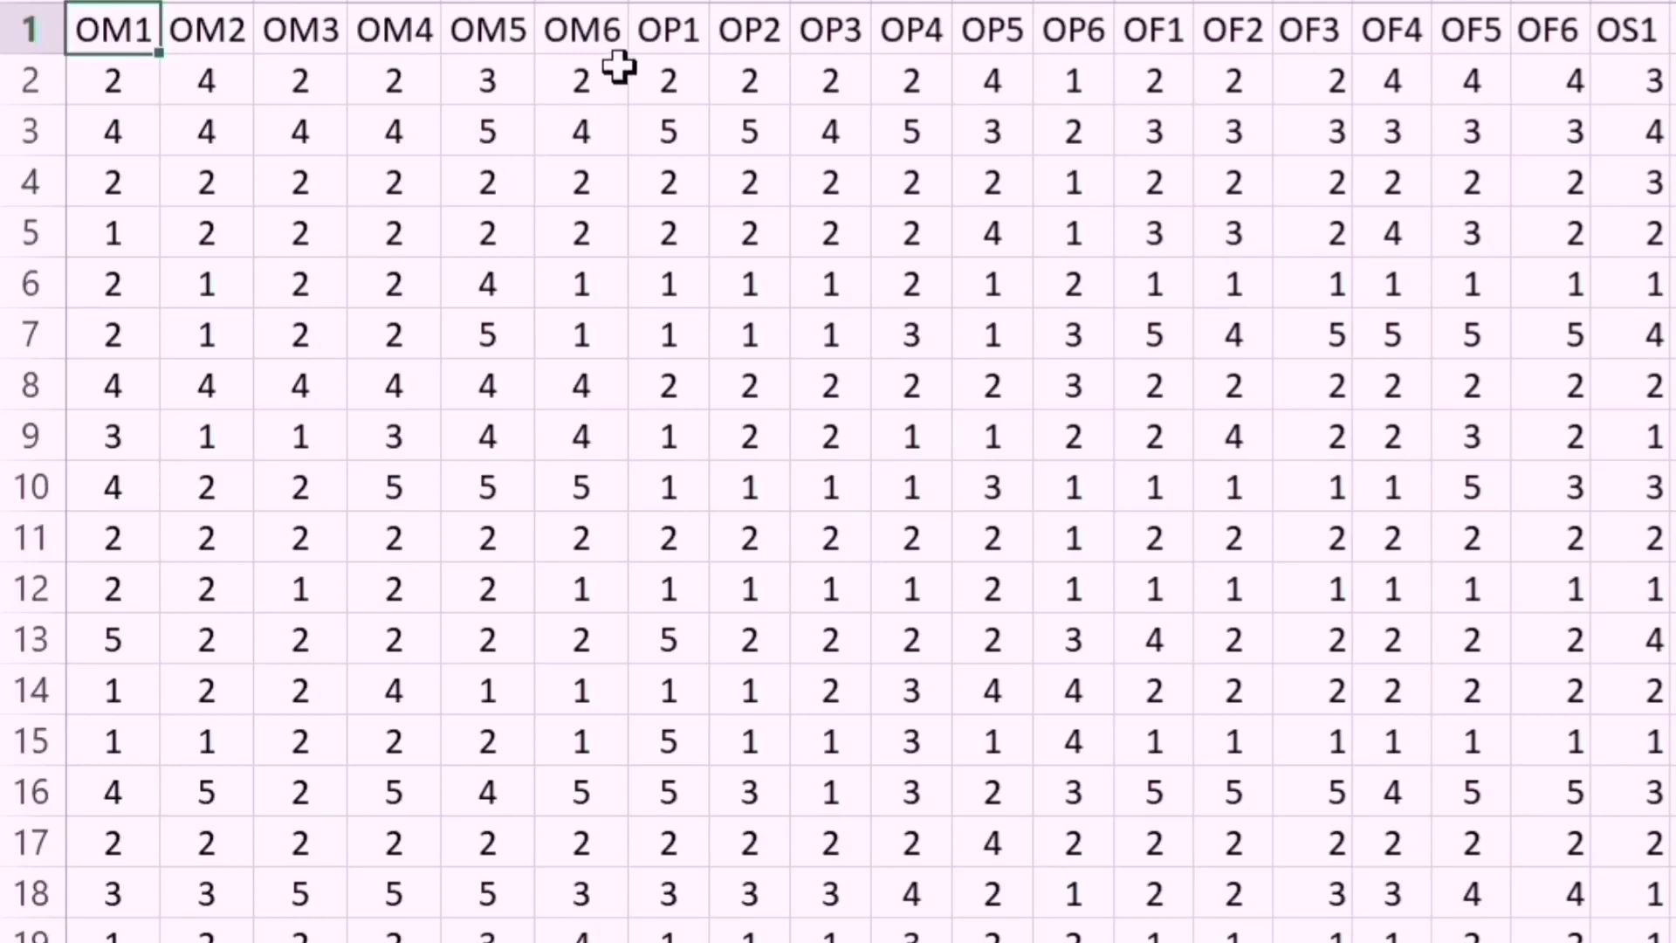
click(659, 50)
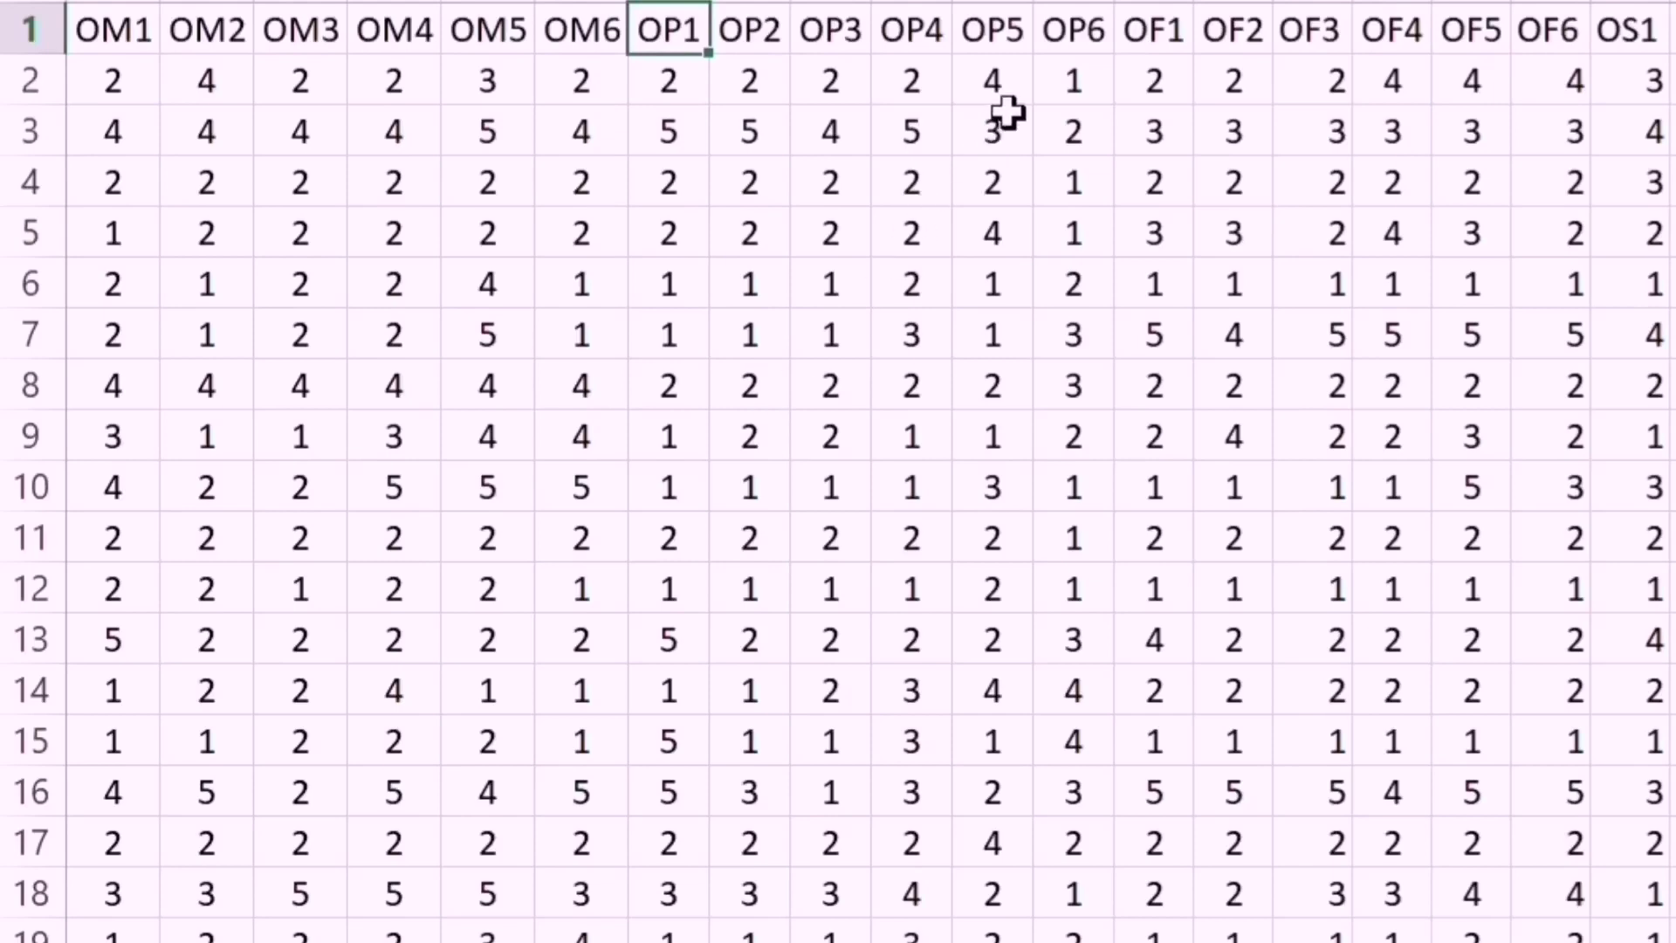
click(1165, 35)
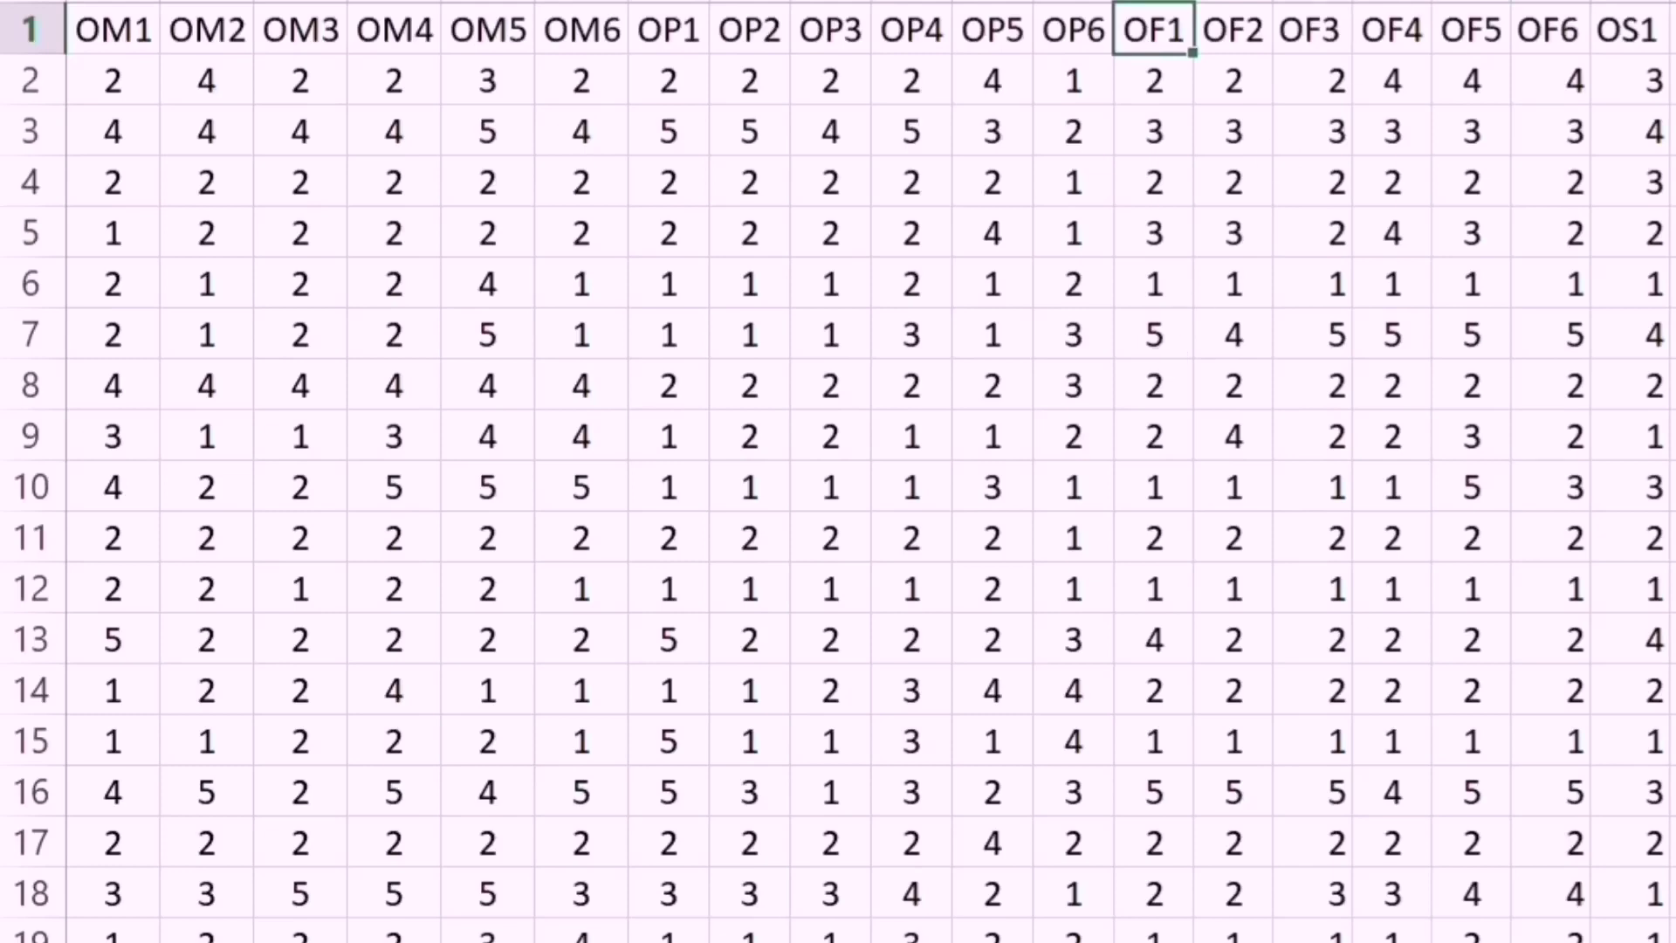
click(1637, 36)
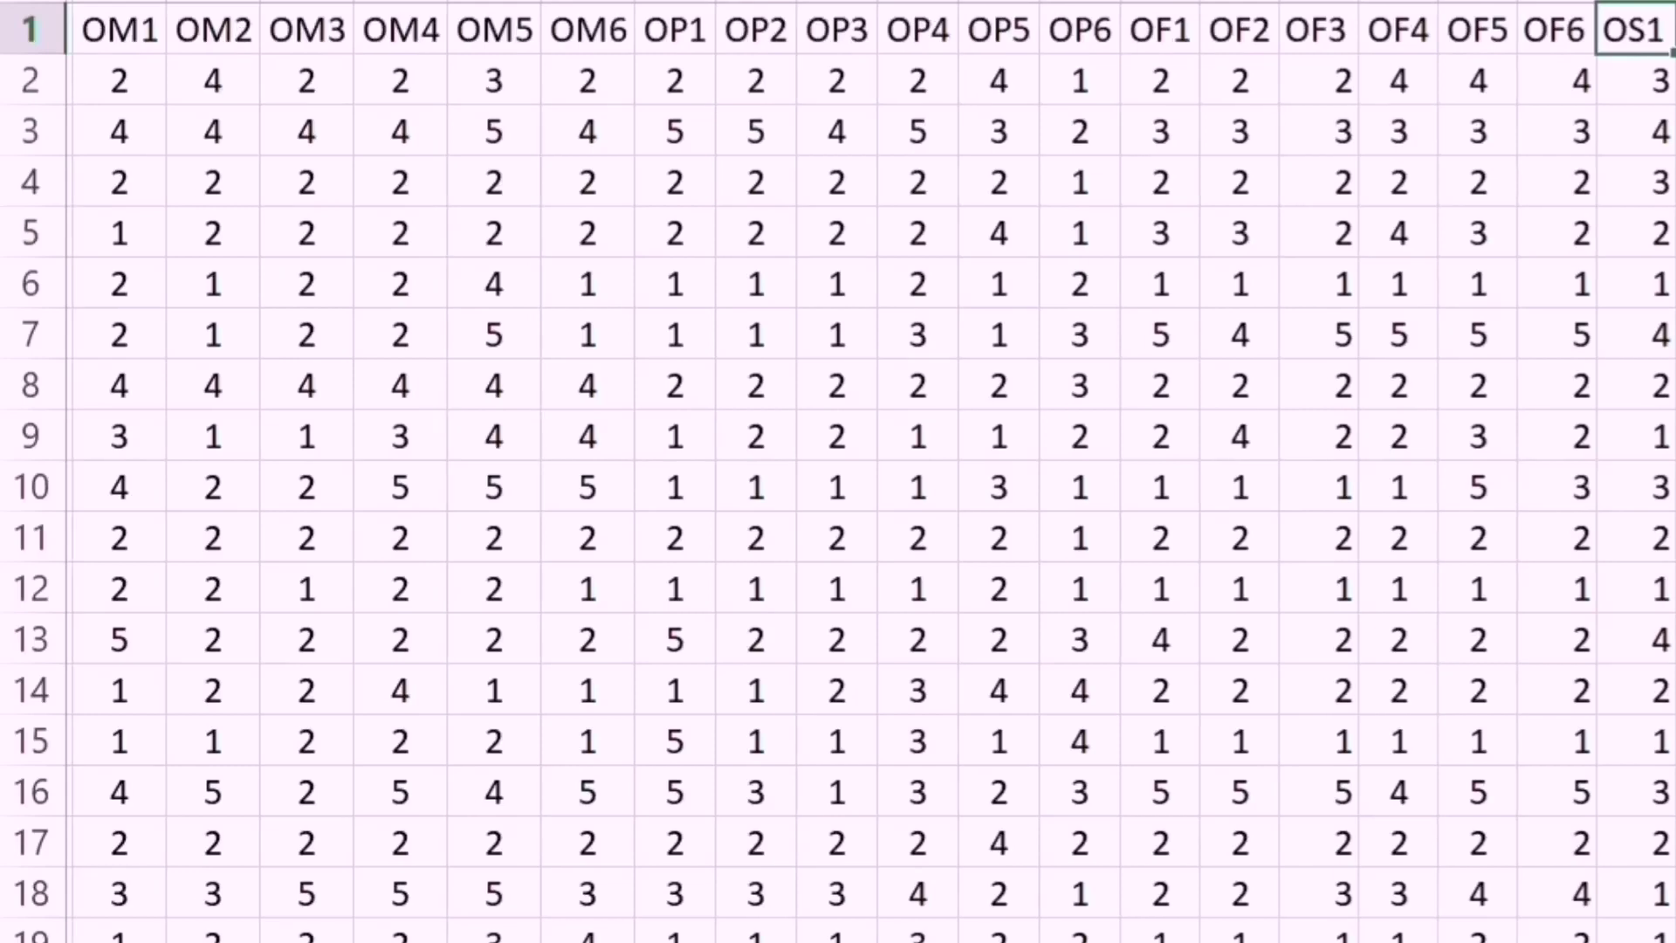
scroll(870, 472, right, 2)
scroll(871, 471, right, 2)
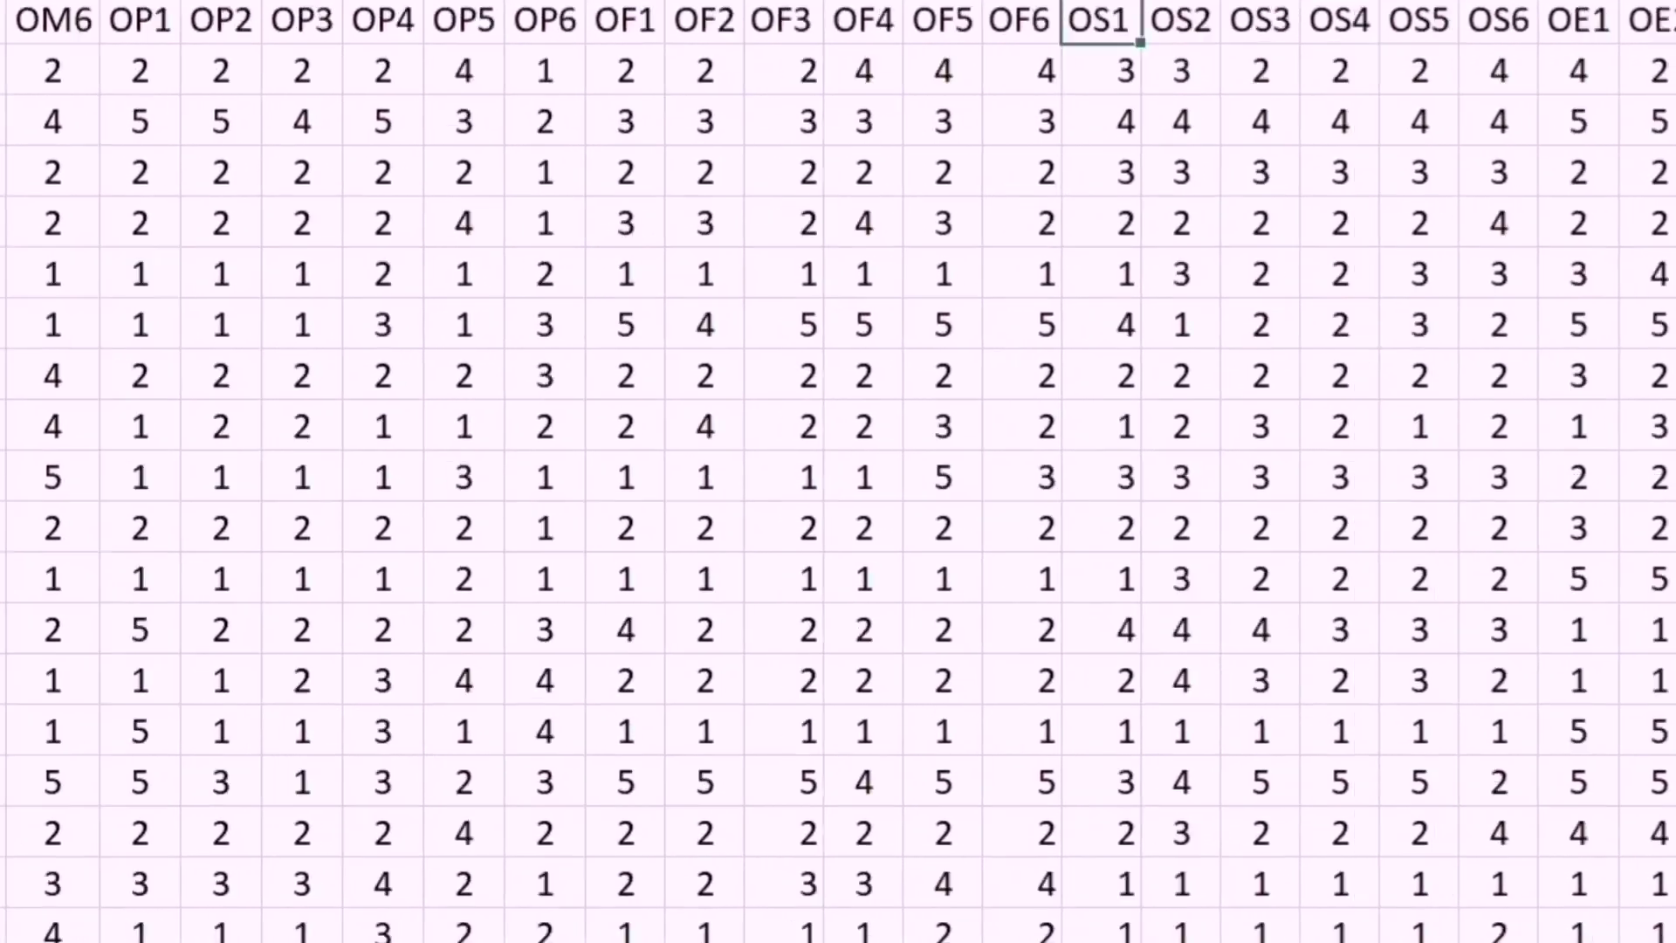
click(1576, 29)
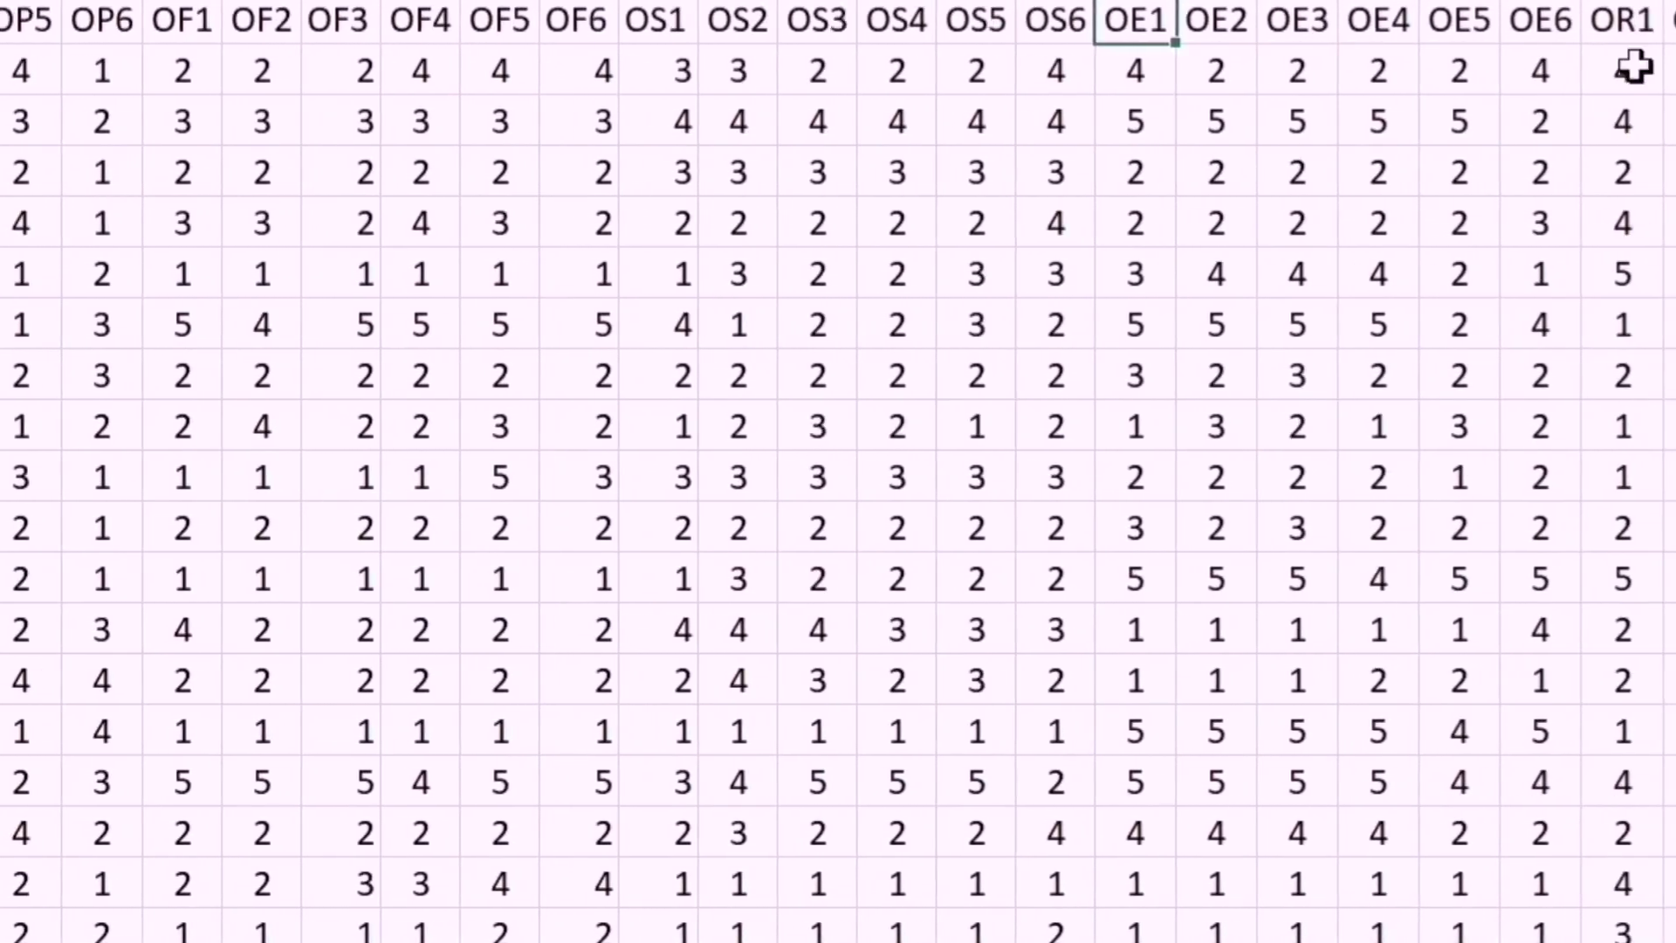
click(1635, 19)
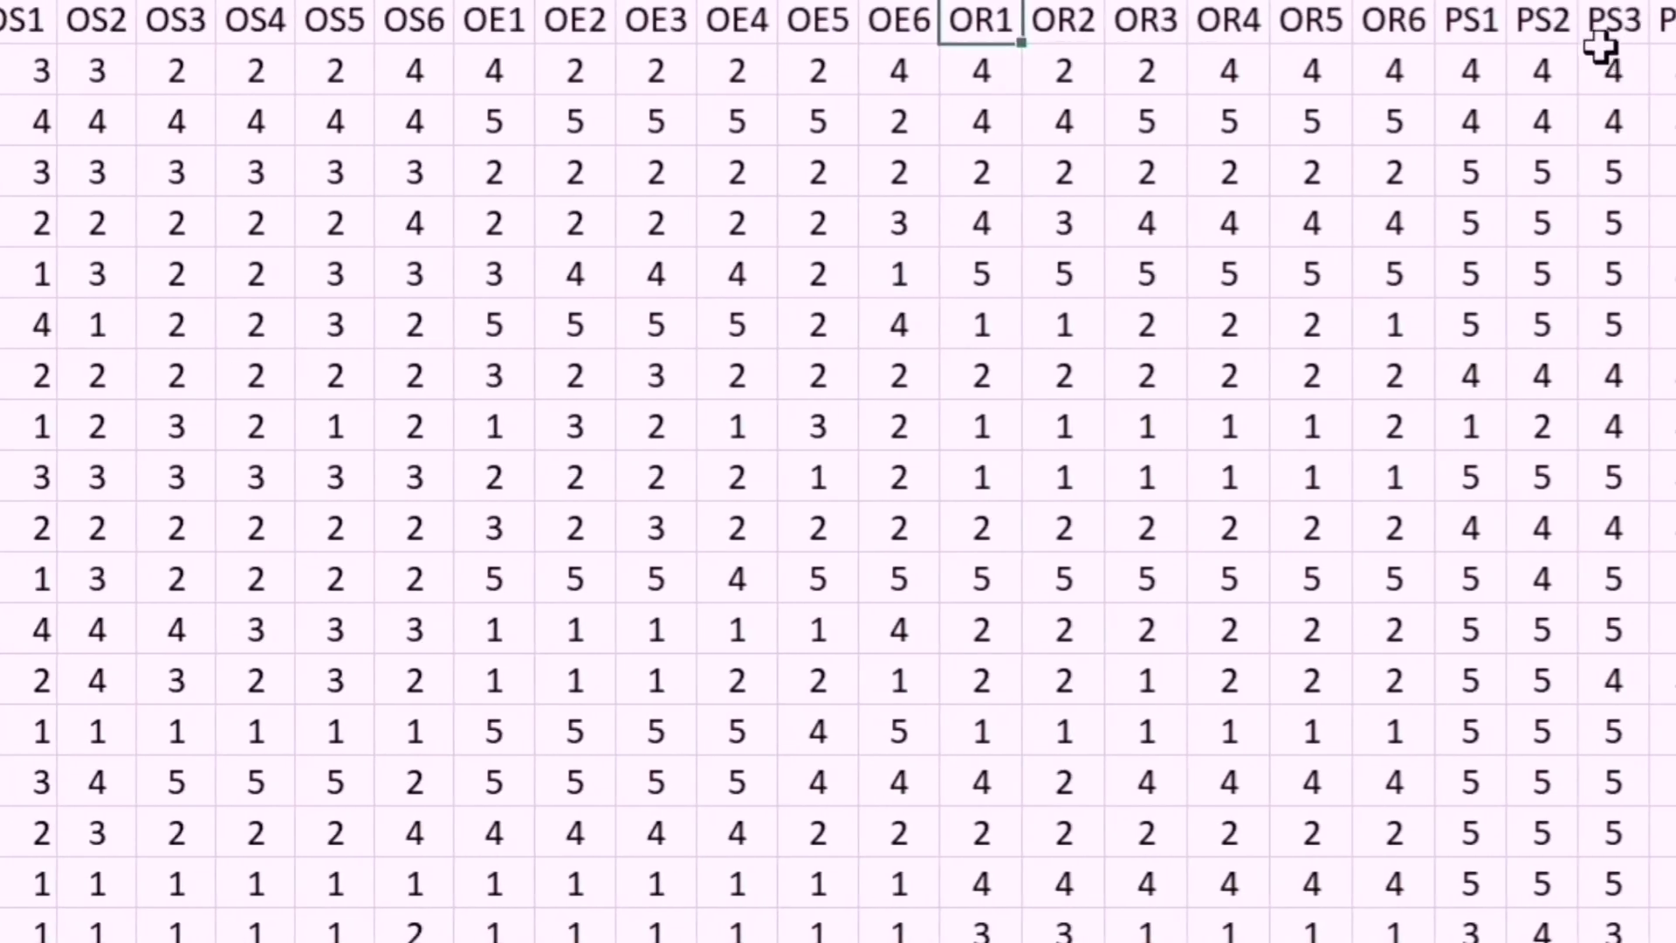
click(1469, 20)
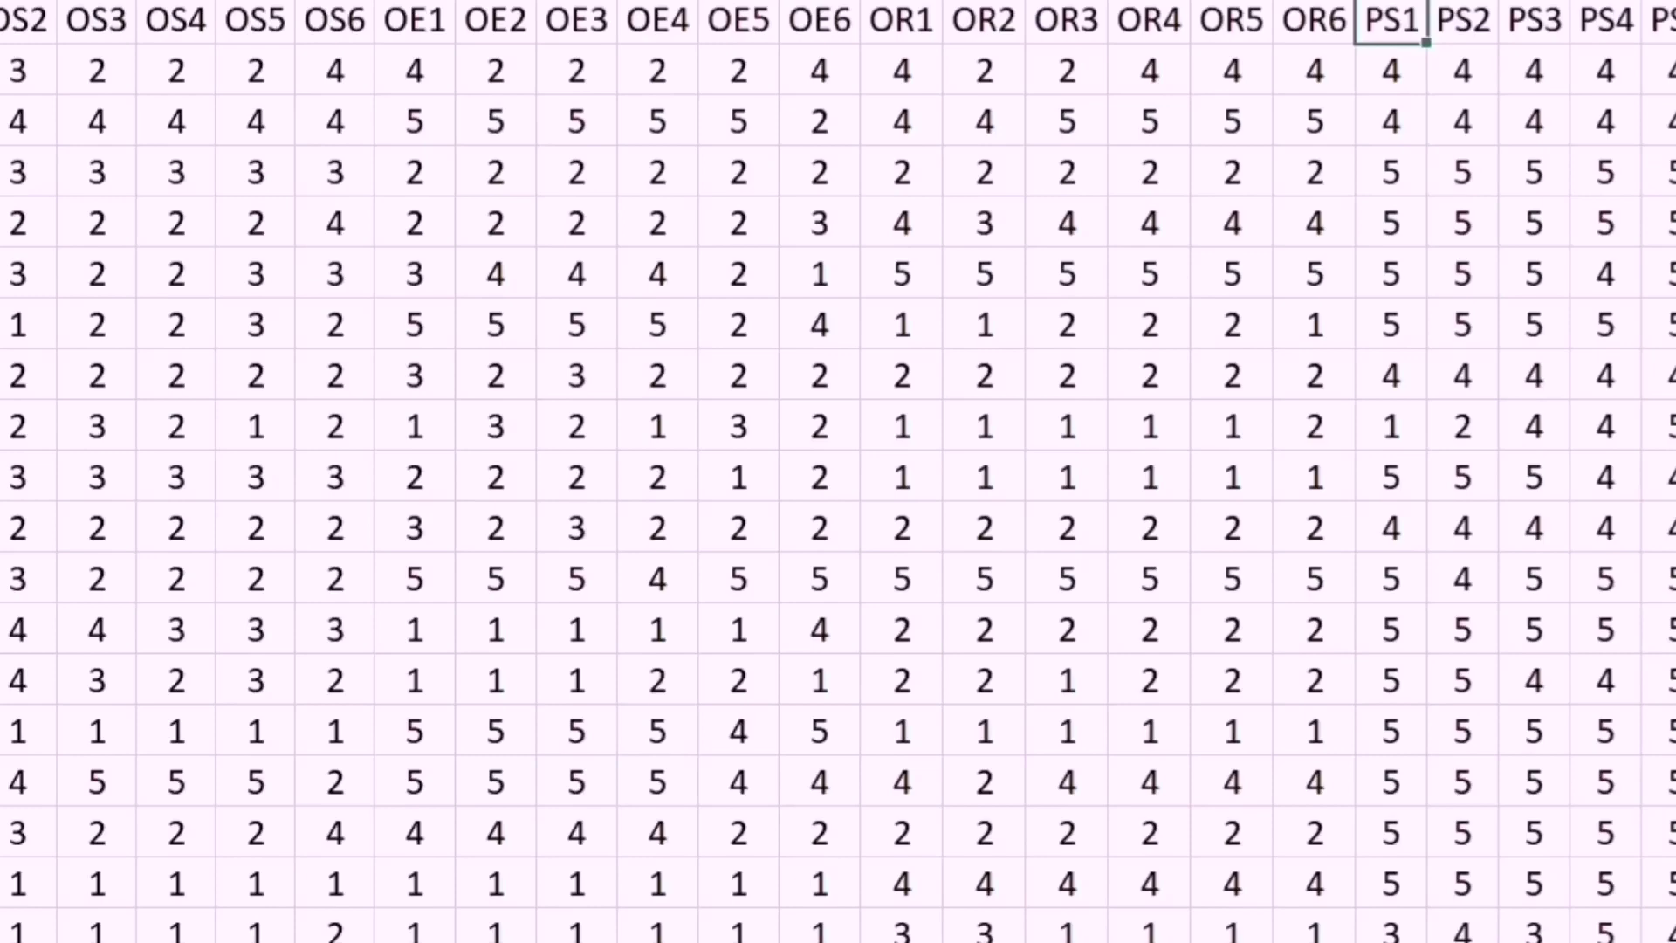
scroll(838, 472, left, 3)
scroll(838, 471, left, 3)
scroll(838, 471, left, 3)
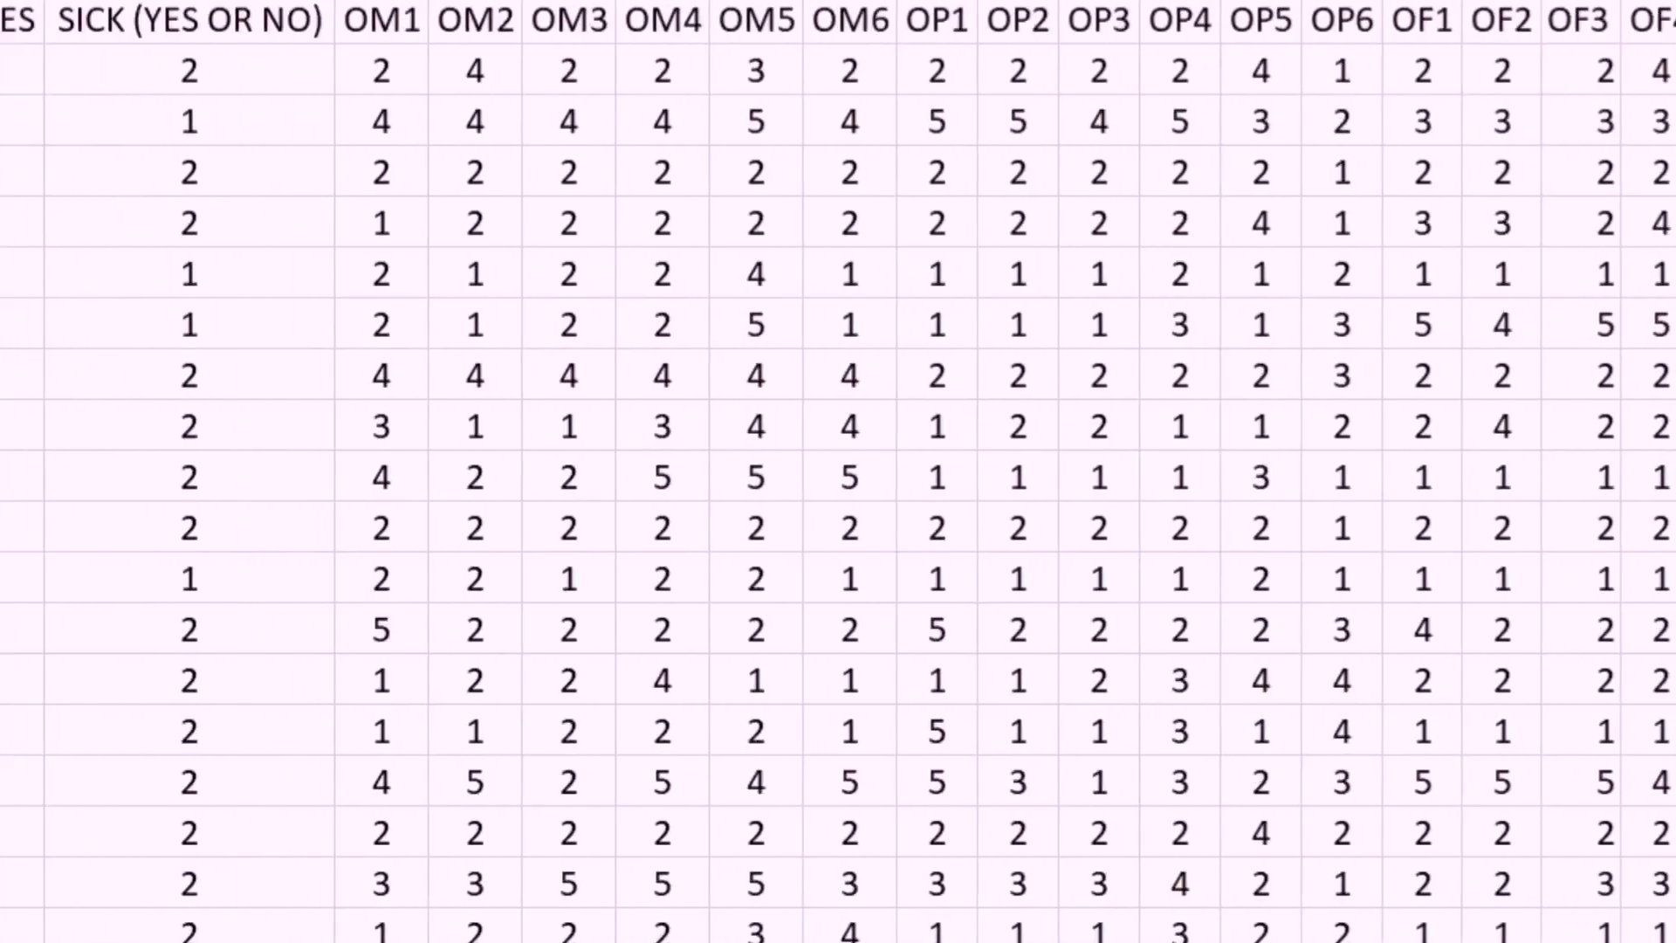
scroll(839, 471, left, 2)
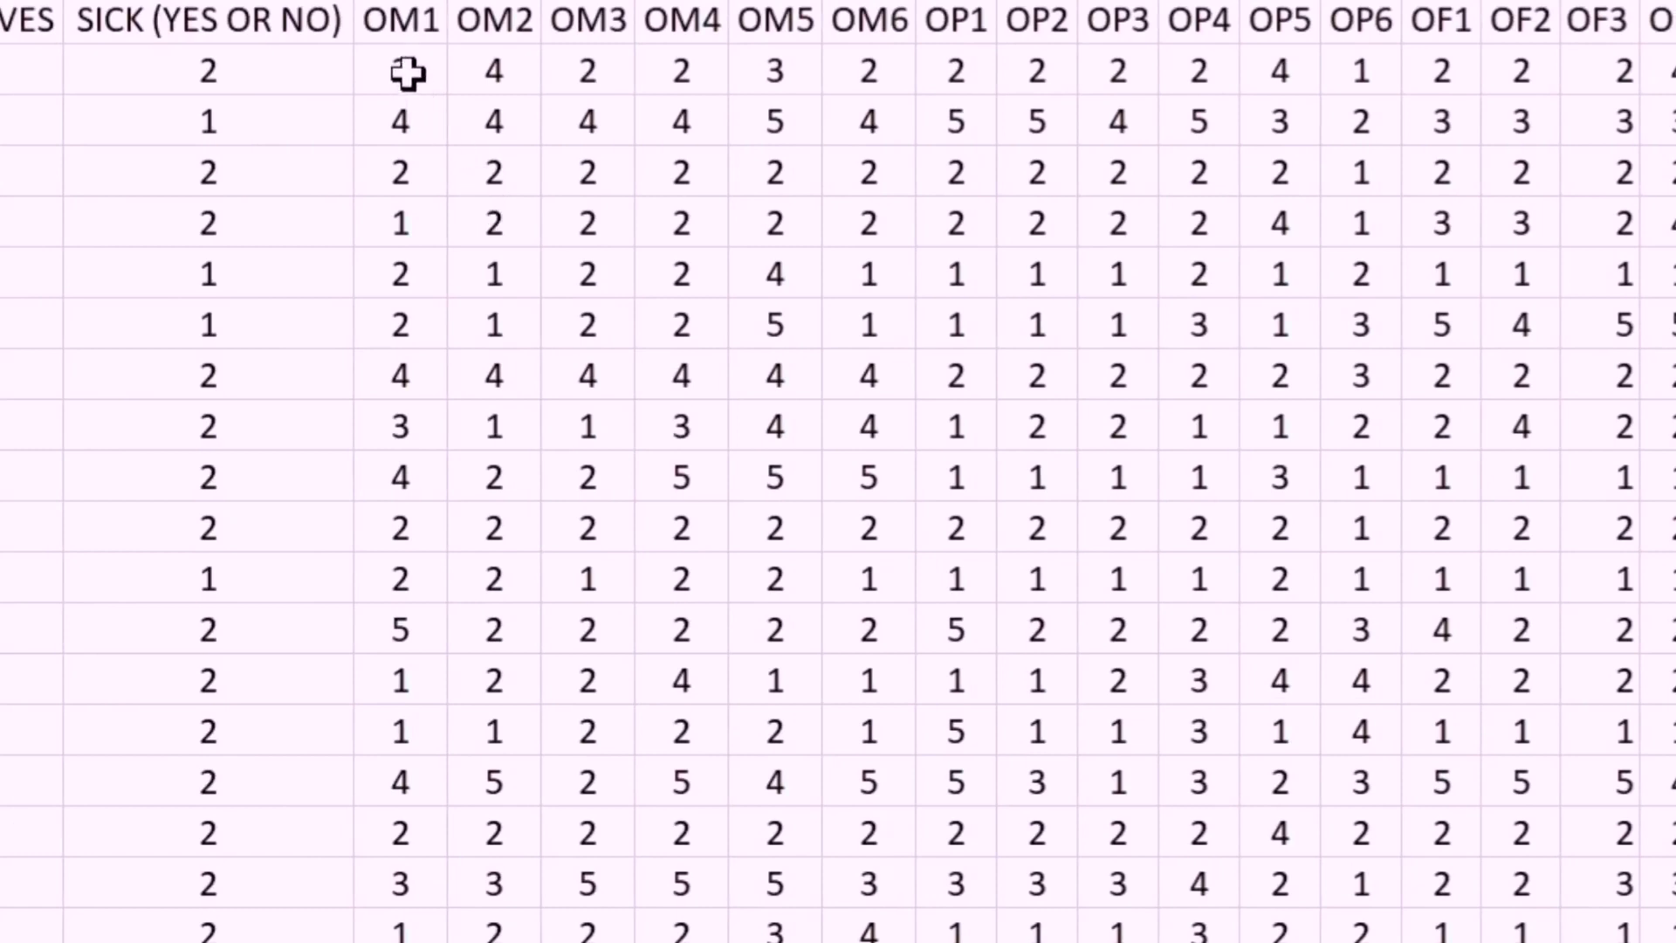
Step: Select from the first OM1 response down through all respondent rows
click(410, 72)
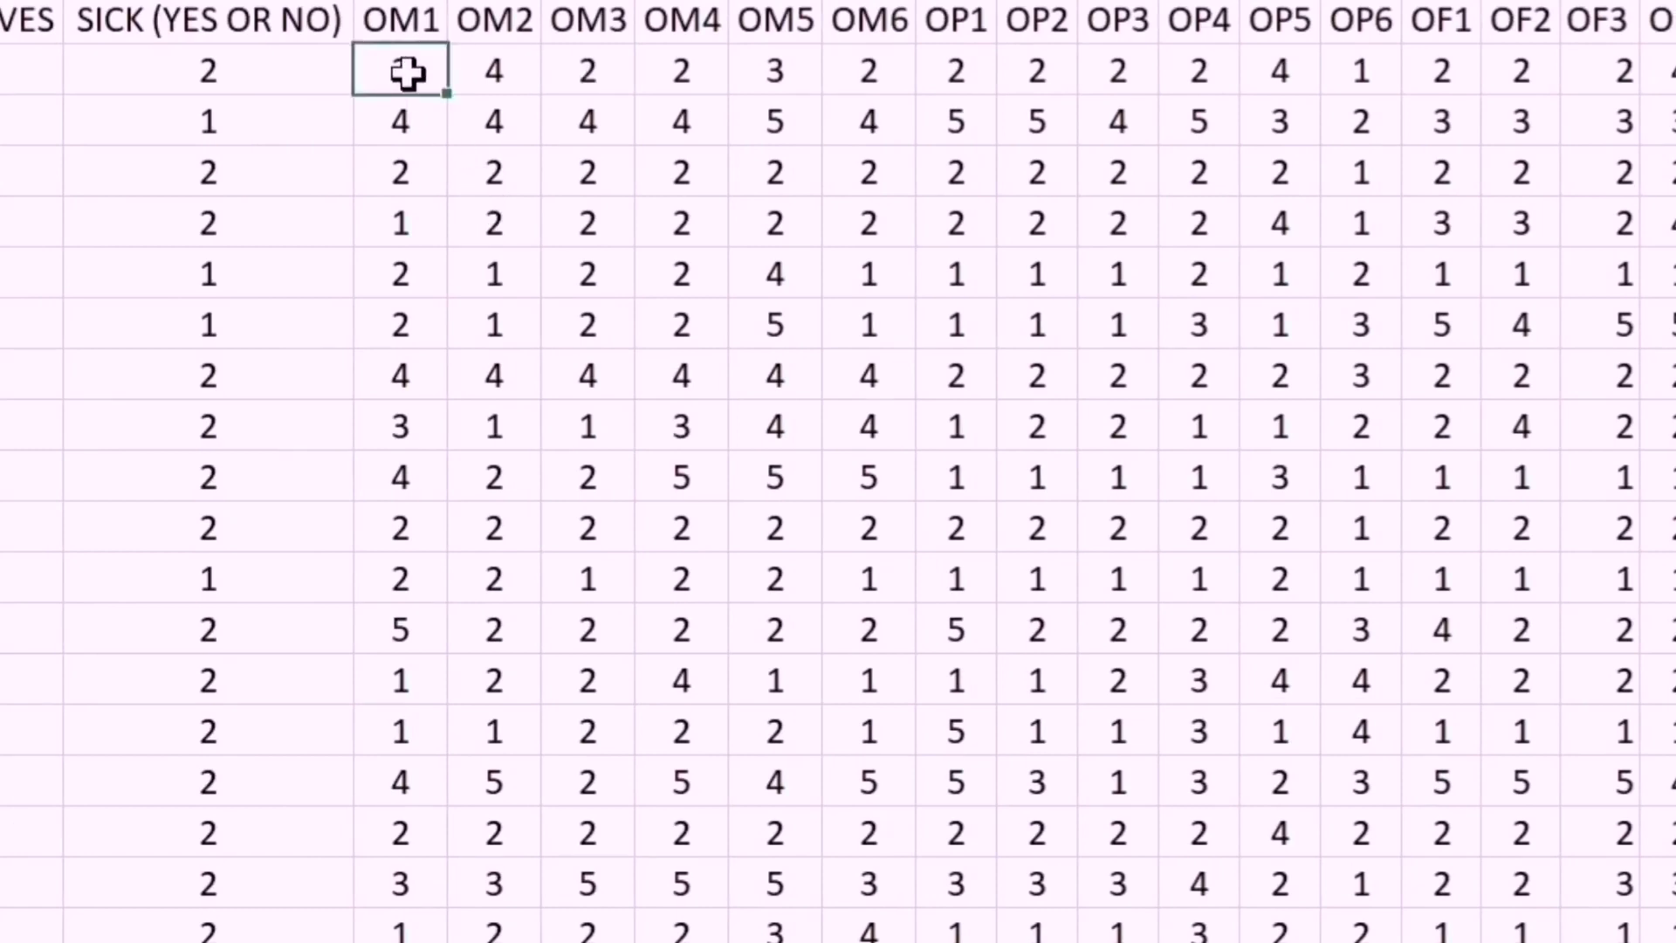
key(shift+Down)
key(shift+Down)
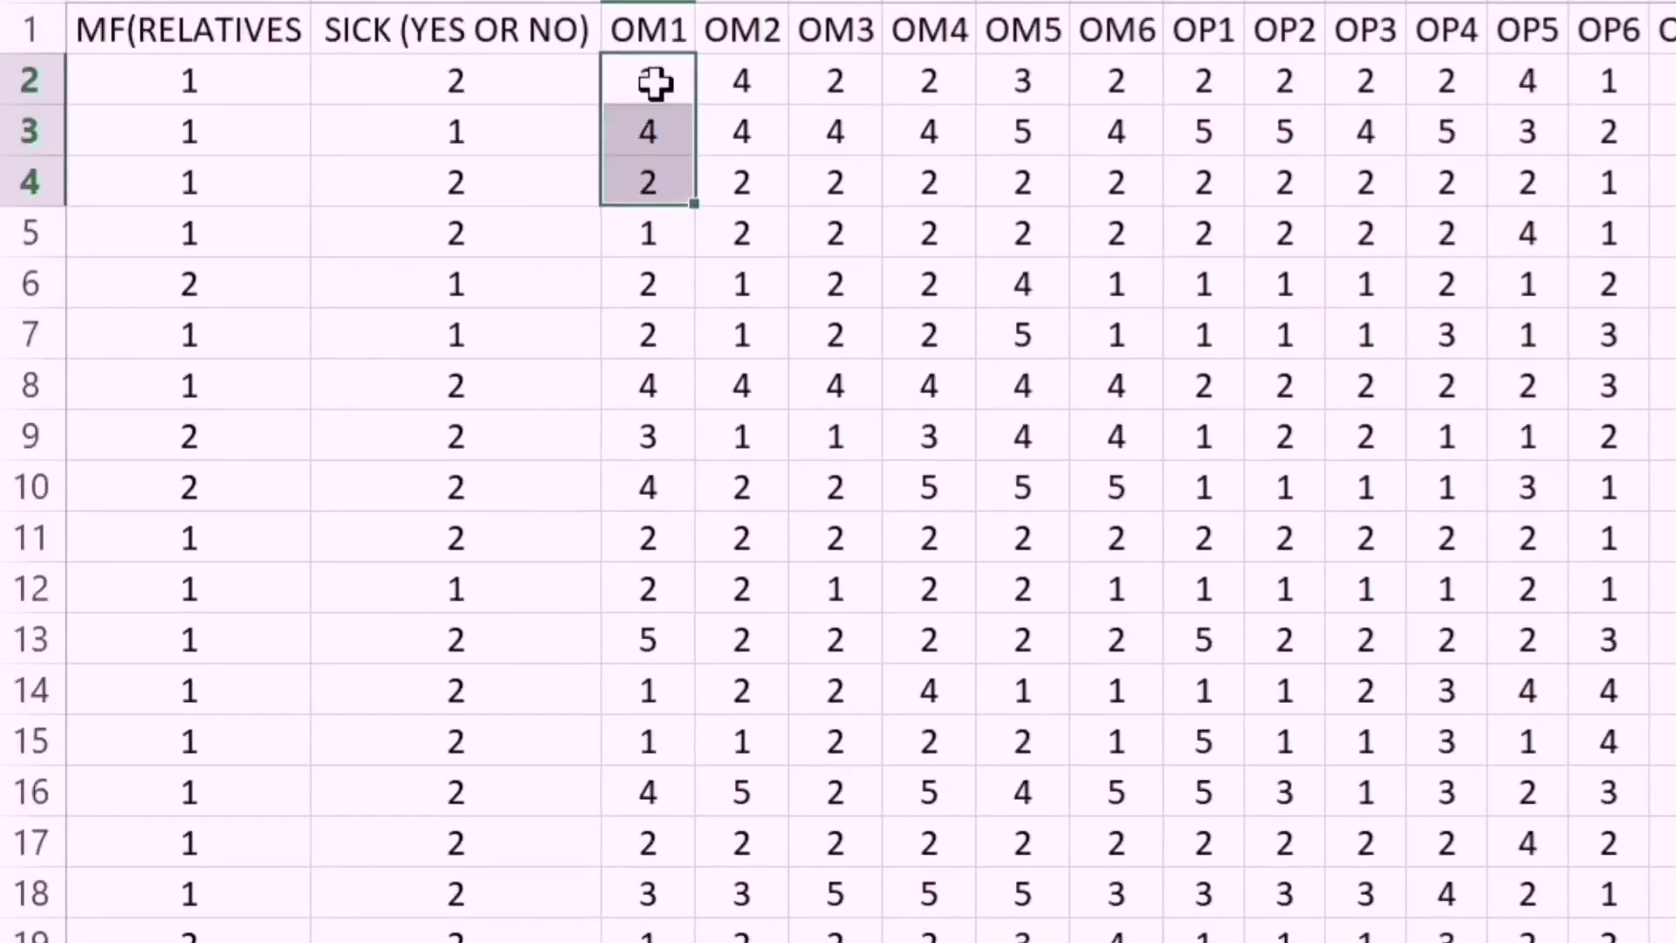
key(shift+Down)
key(shift+Down)
key(shift+Down)
key(shift+Right)
key(shift+Down)
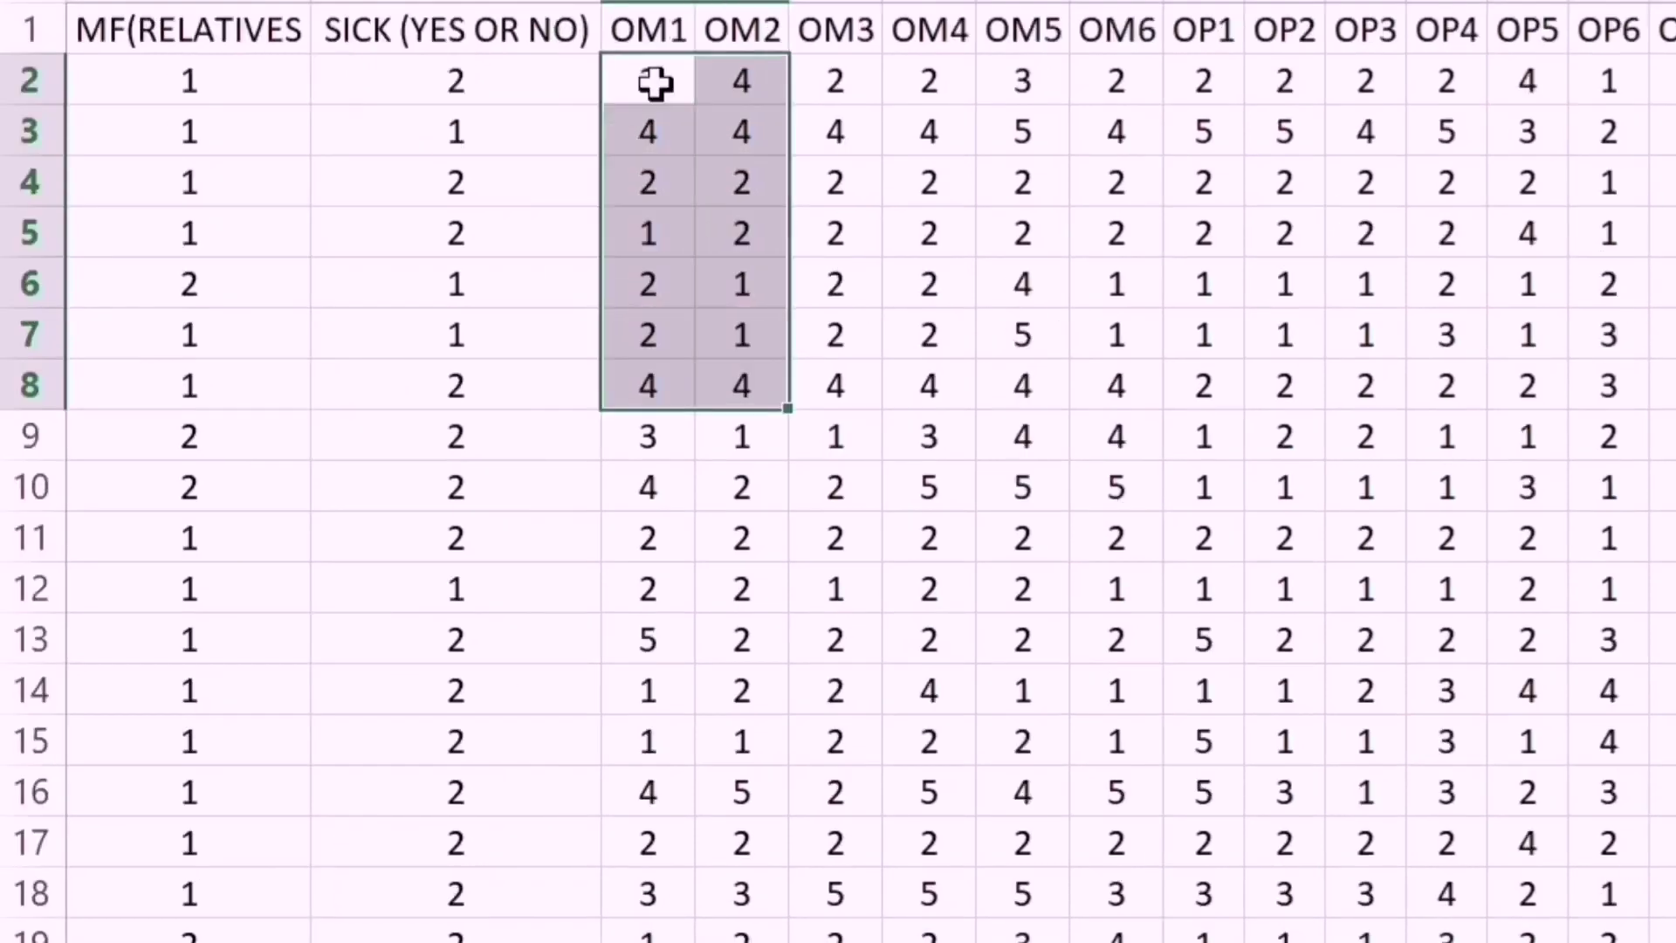
key(shift+Down)
key(shift+Down)
key(shift+Down)
key(shift+Down)
key(shift+Down)
key(shift+Down)
key(shift+Down)
key(shift+Down)
key(shift+Down)
key(shift+Down)
key(shift+Down)
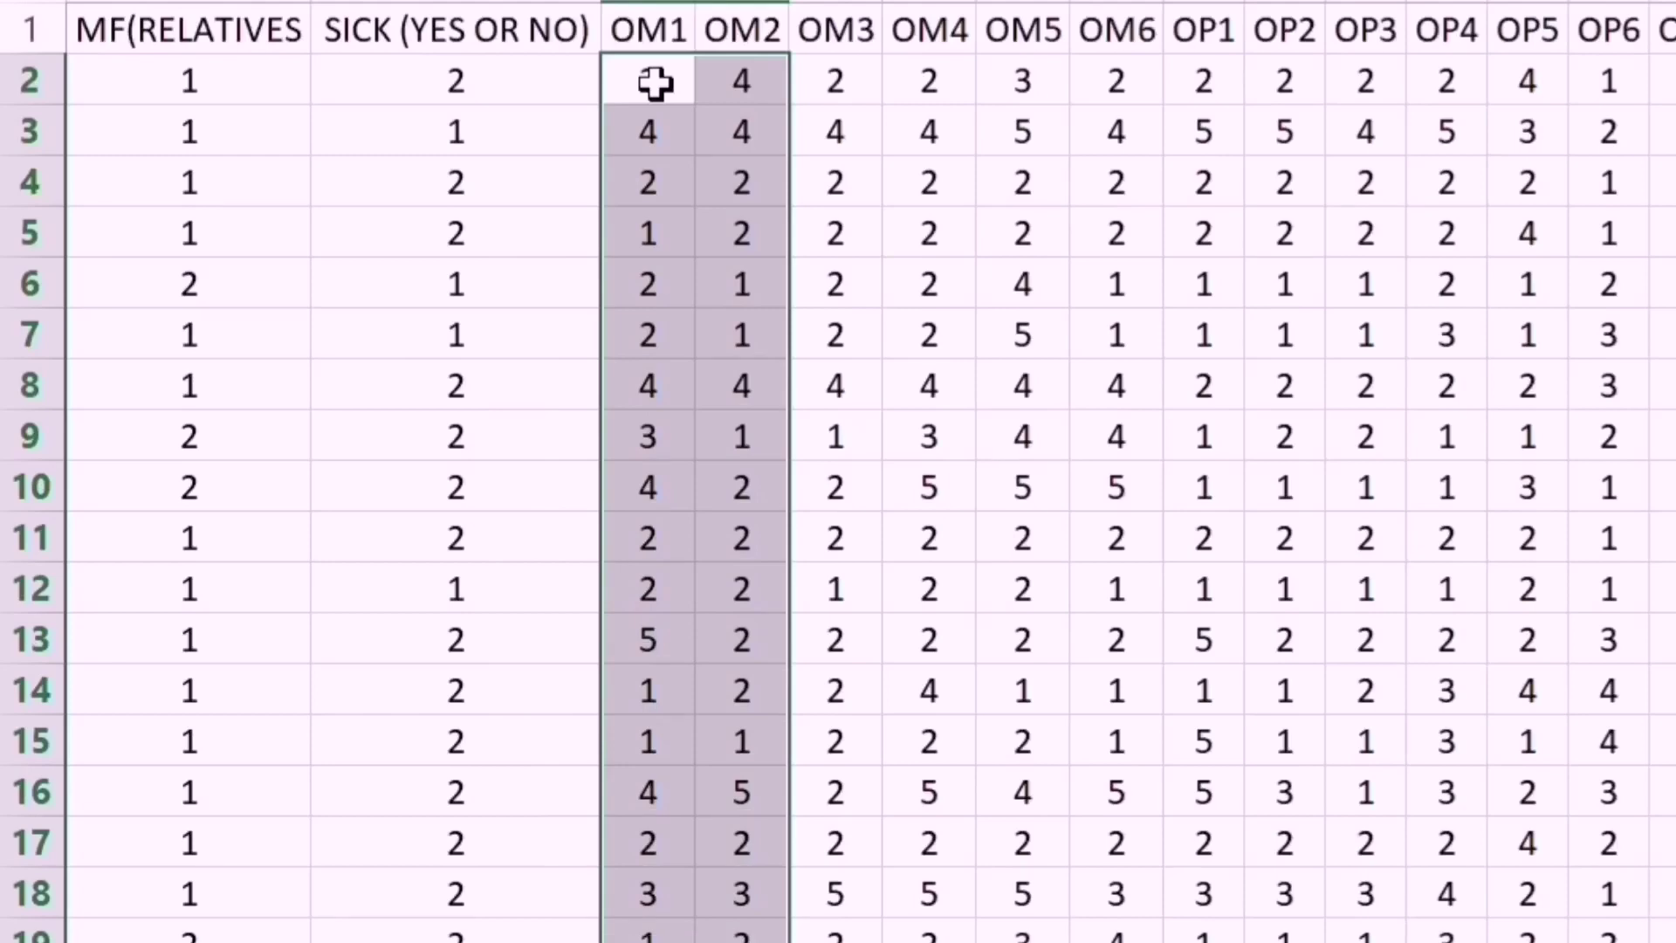
key(shift+Down)
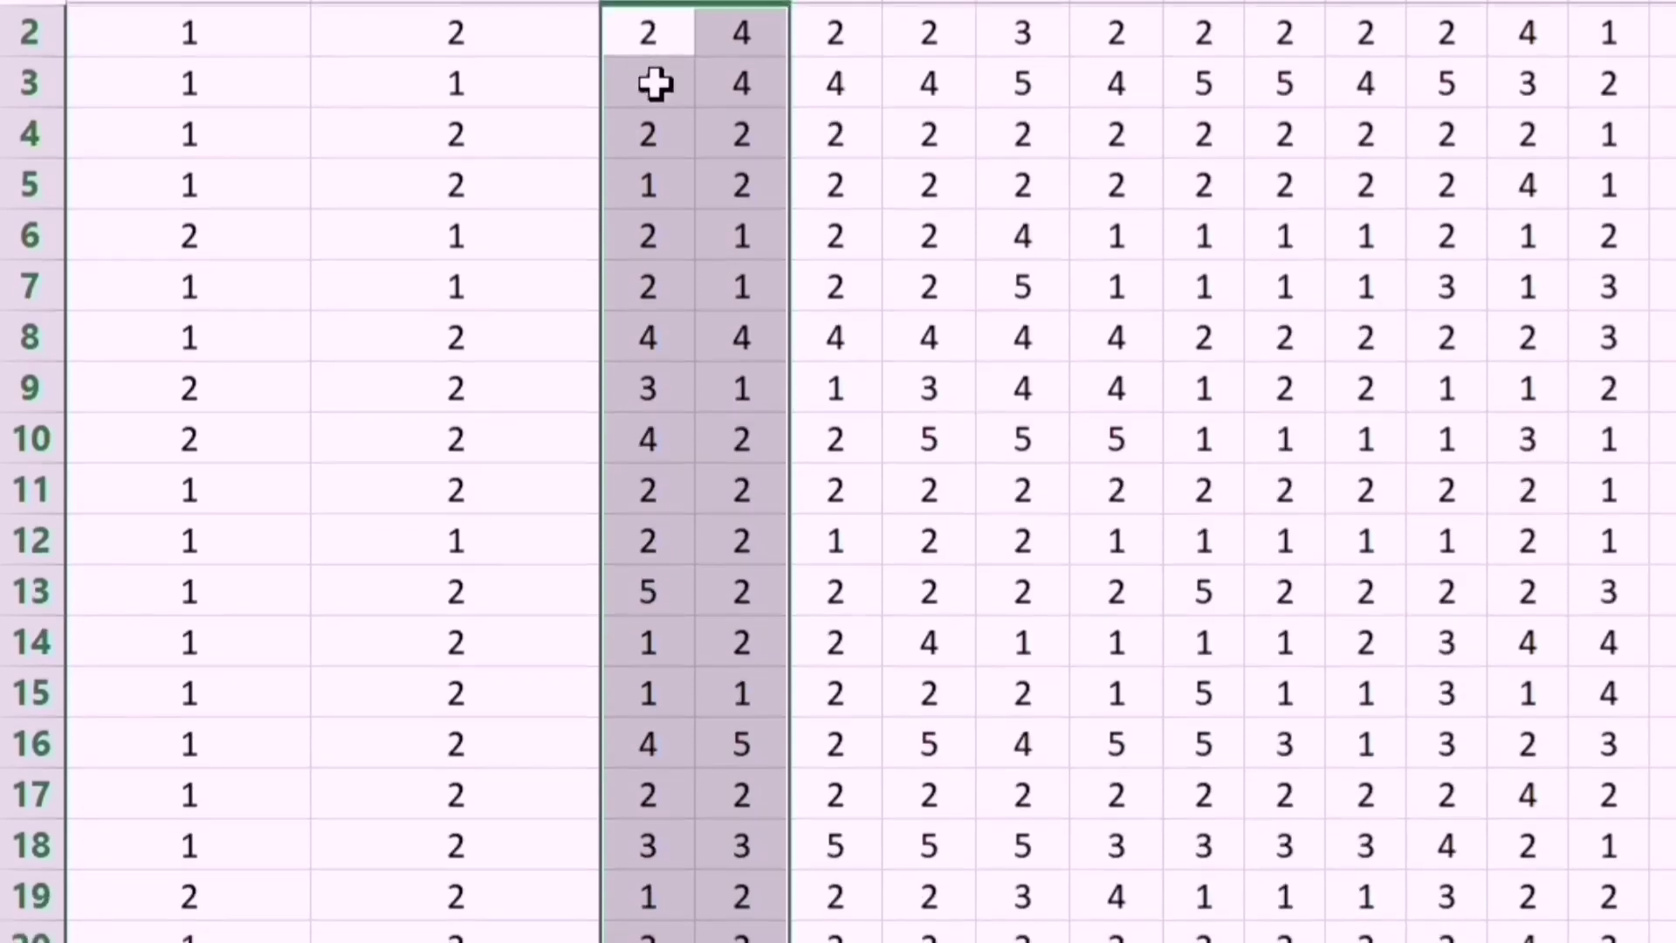
key(shift+Down)
key(shift+Down)
key(shift+Down)
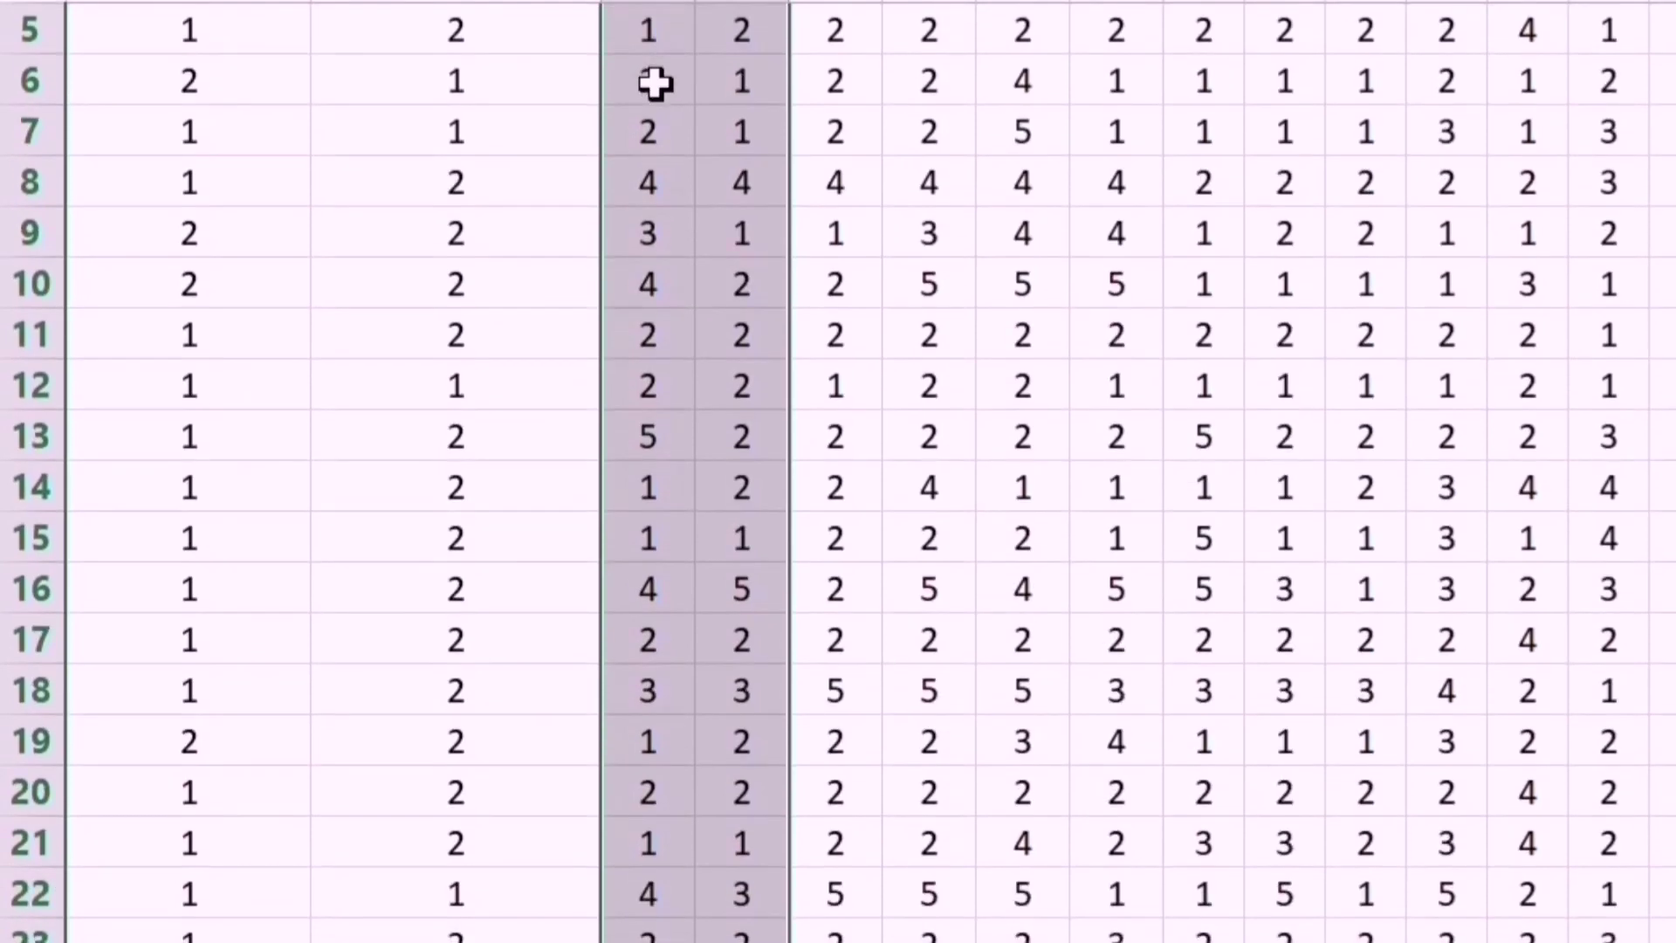
key(shift+Down)
key(shift+Down)
key(shift+Down)
key(shift+Down)
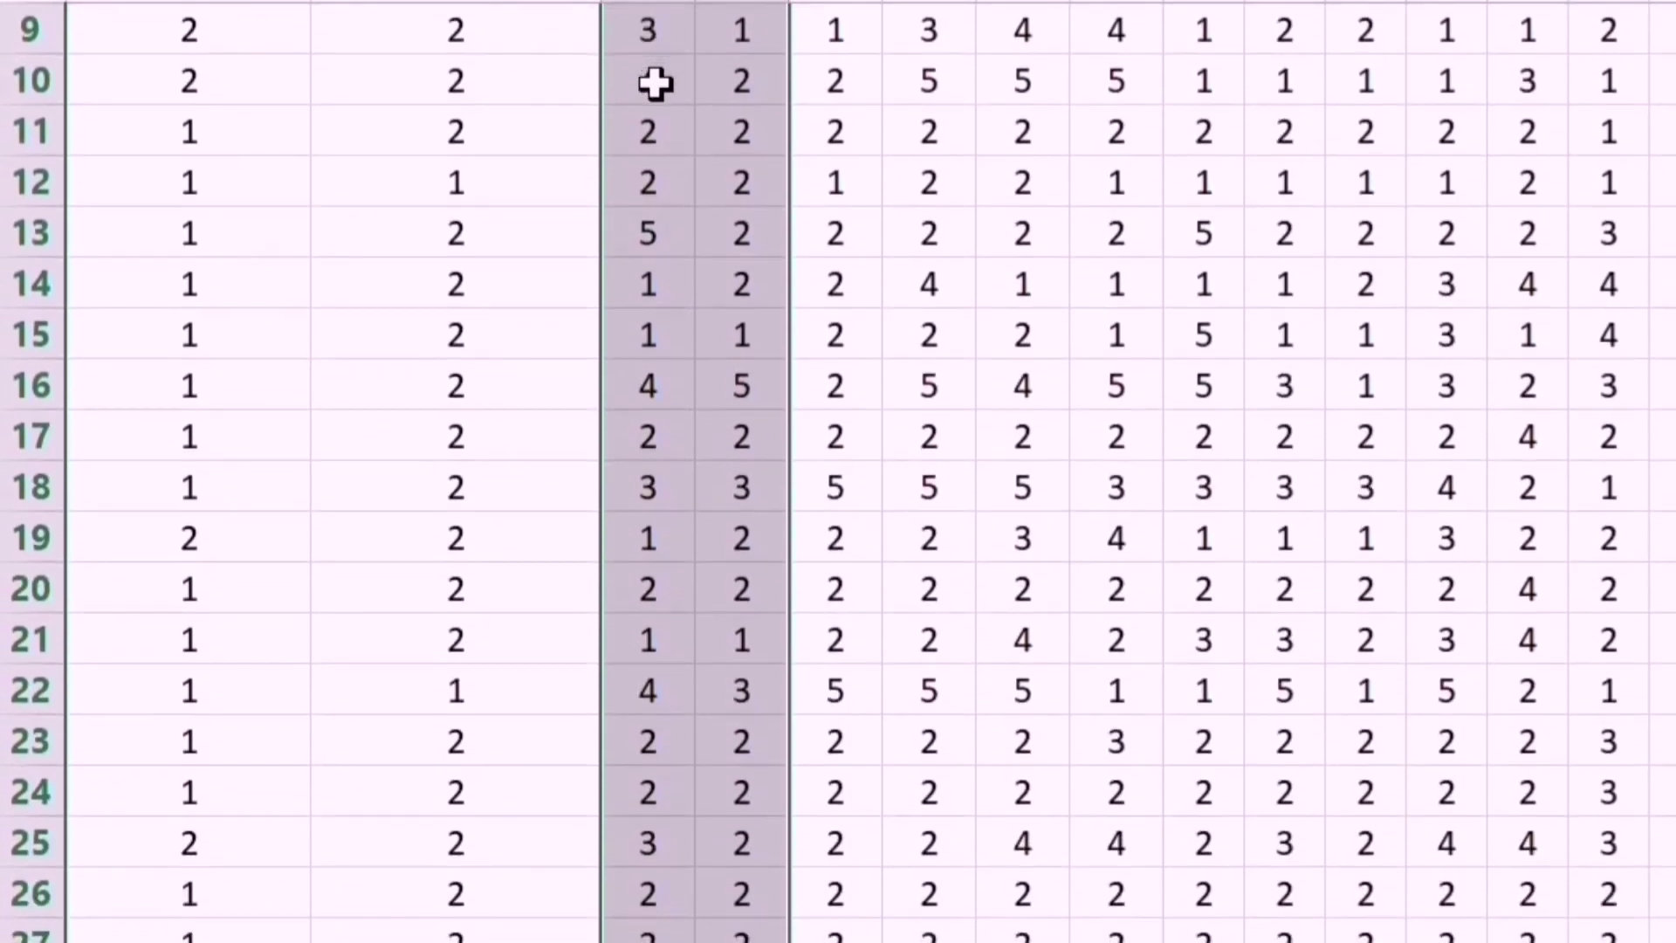
key(shift+Down)
key(shift+Down)
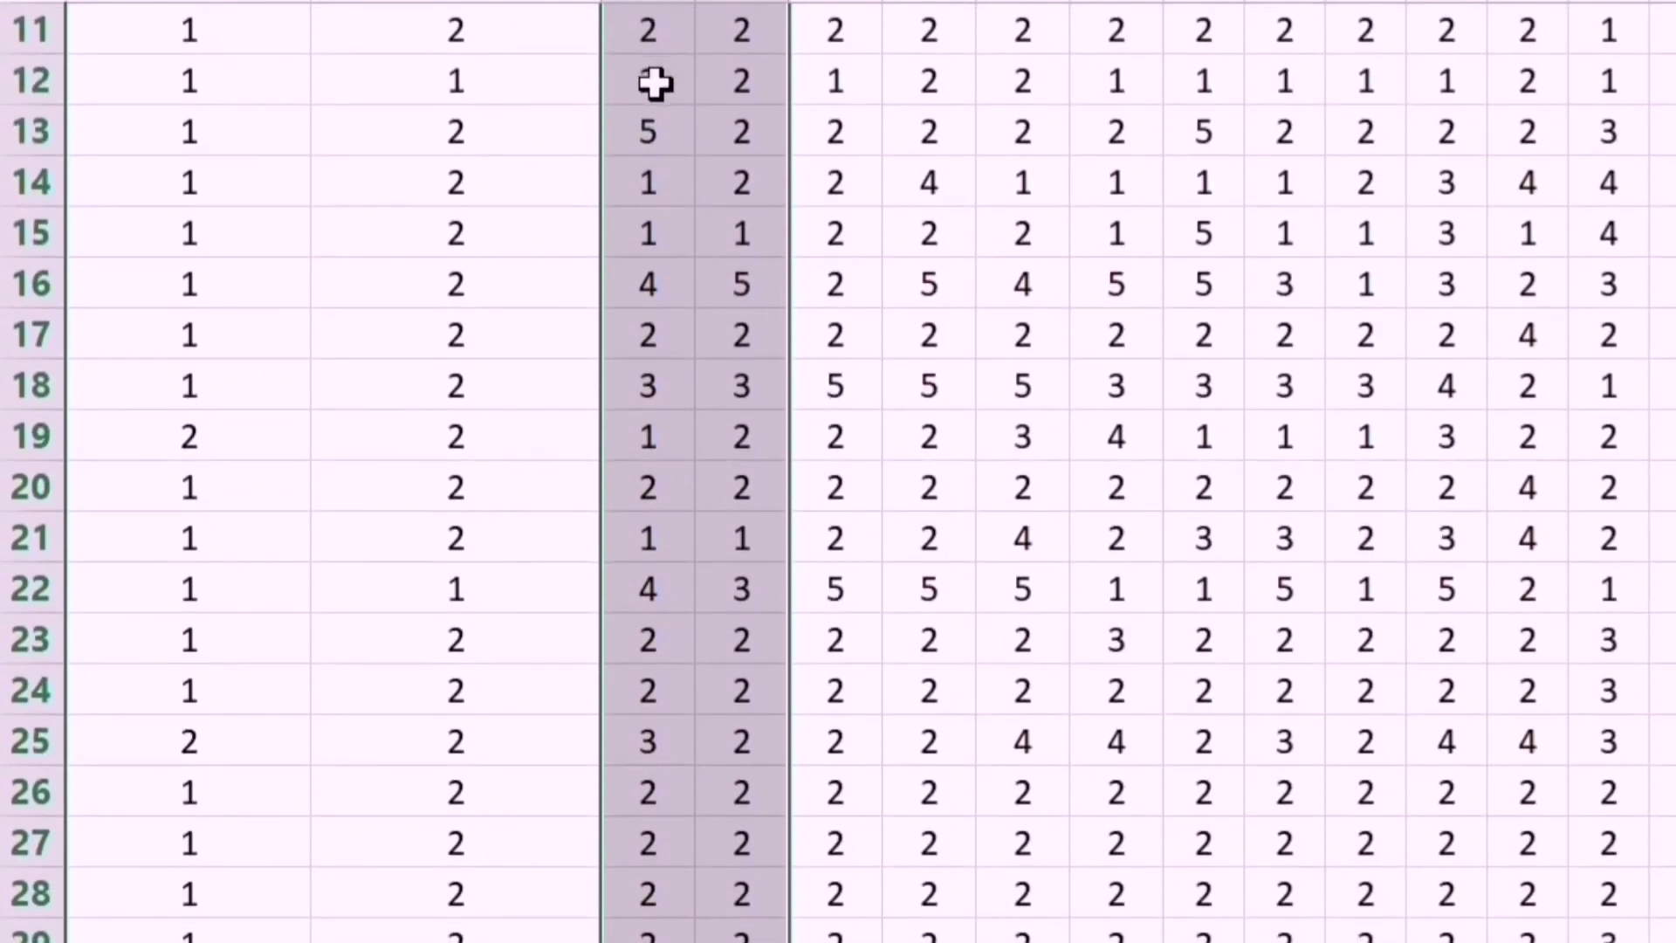
Step: Extend the selection across all remaining item columns
key(shift+Right)
key(shift+Right)
key(shift+Right)
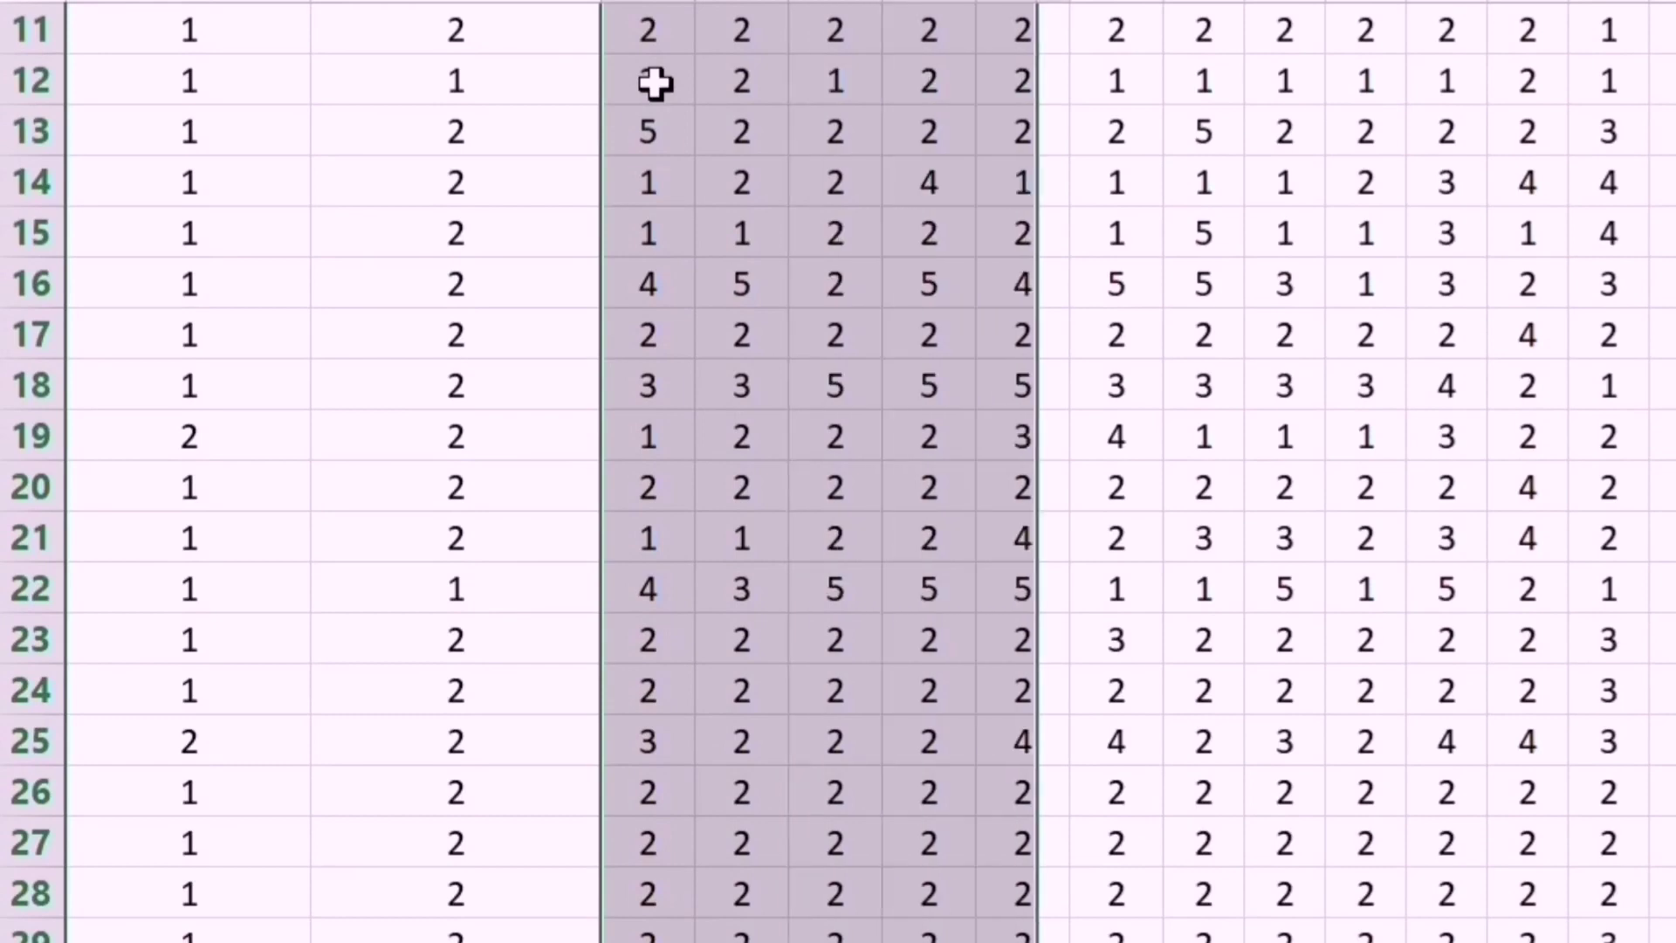
key(shift+Right)
key(shift+Right)
key(shift+Right)
key(shift+Right)
key(shift+Right)
key(shift+Right)
key(shift+Right)
key(shift+Right)
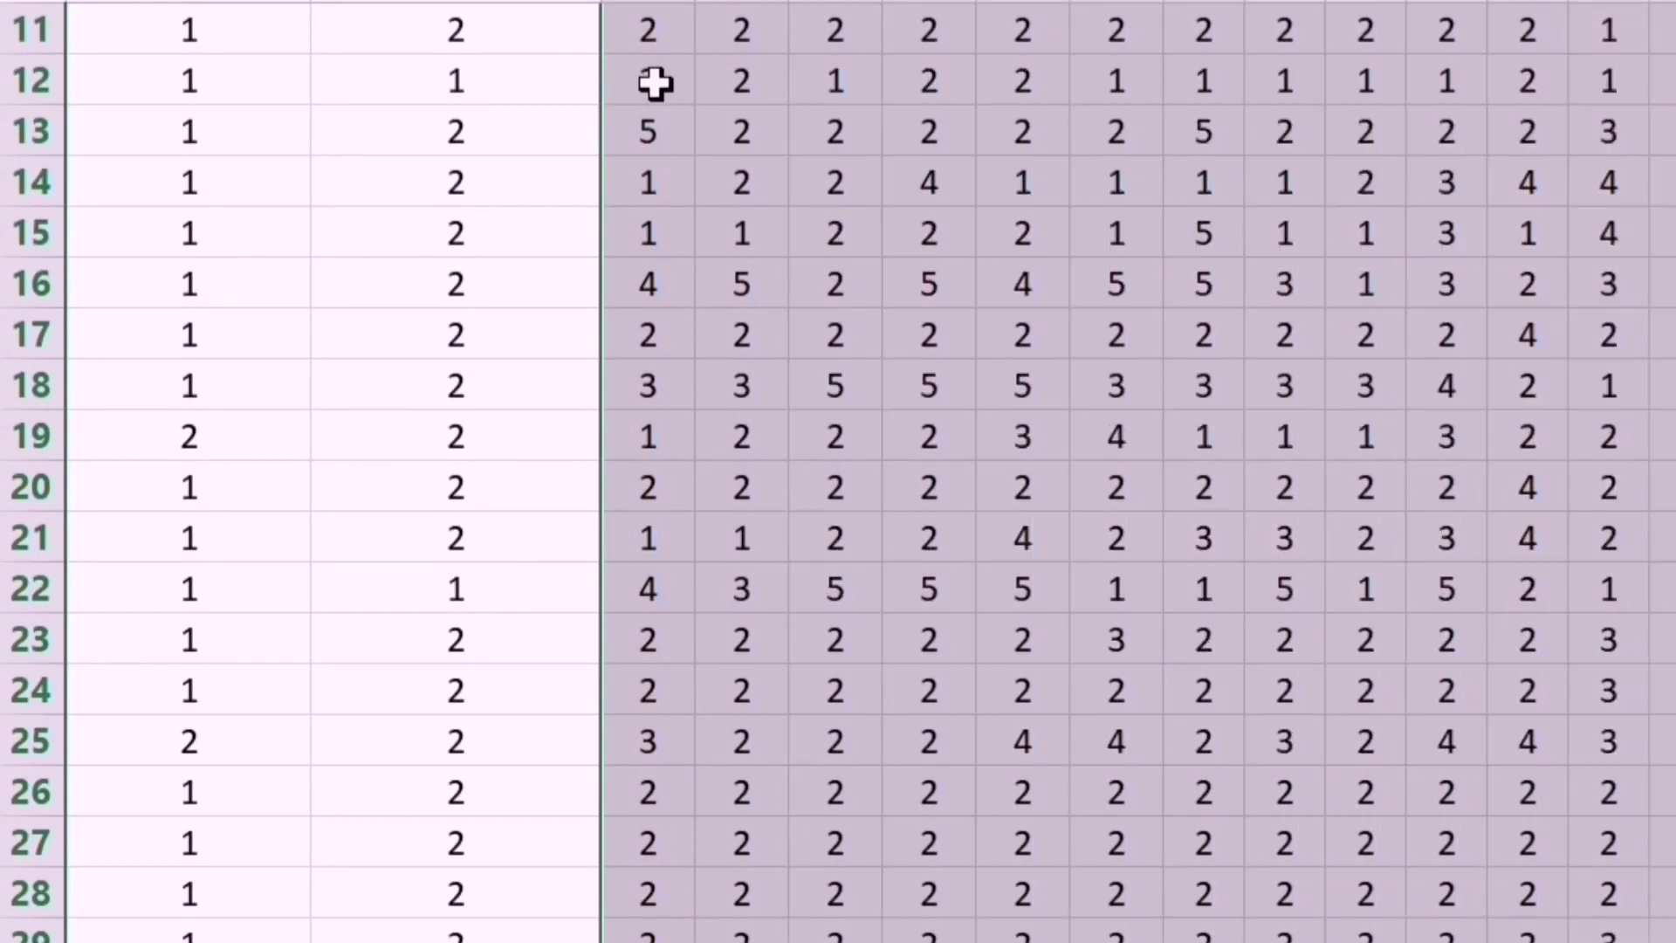
key(shift+Right)
key(shift+Right)
key(shift+Right)
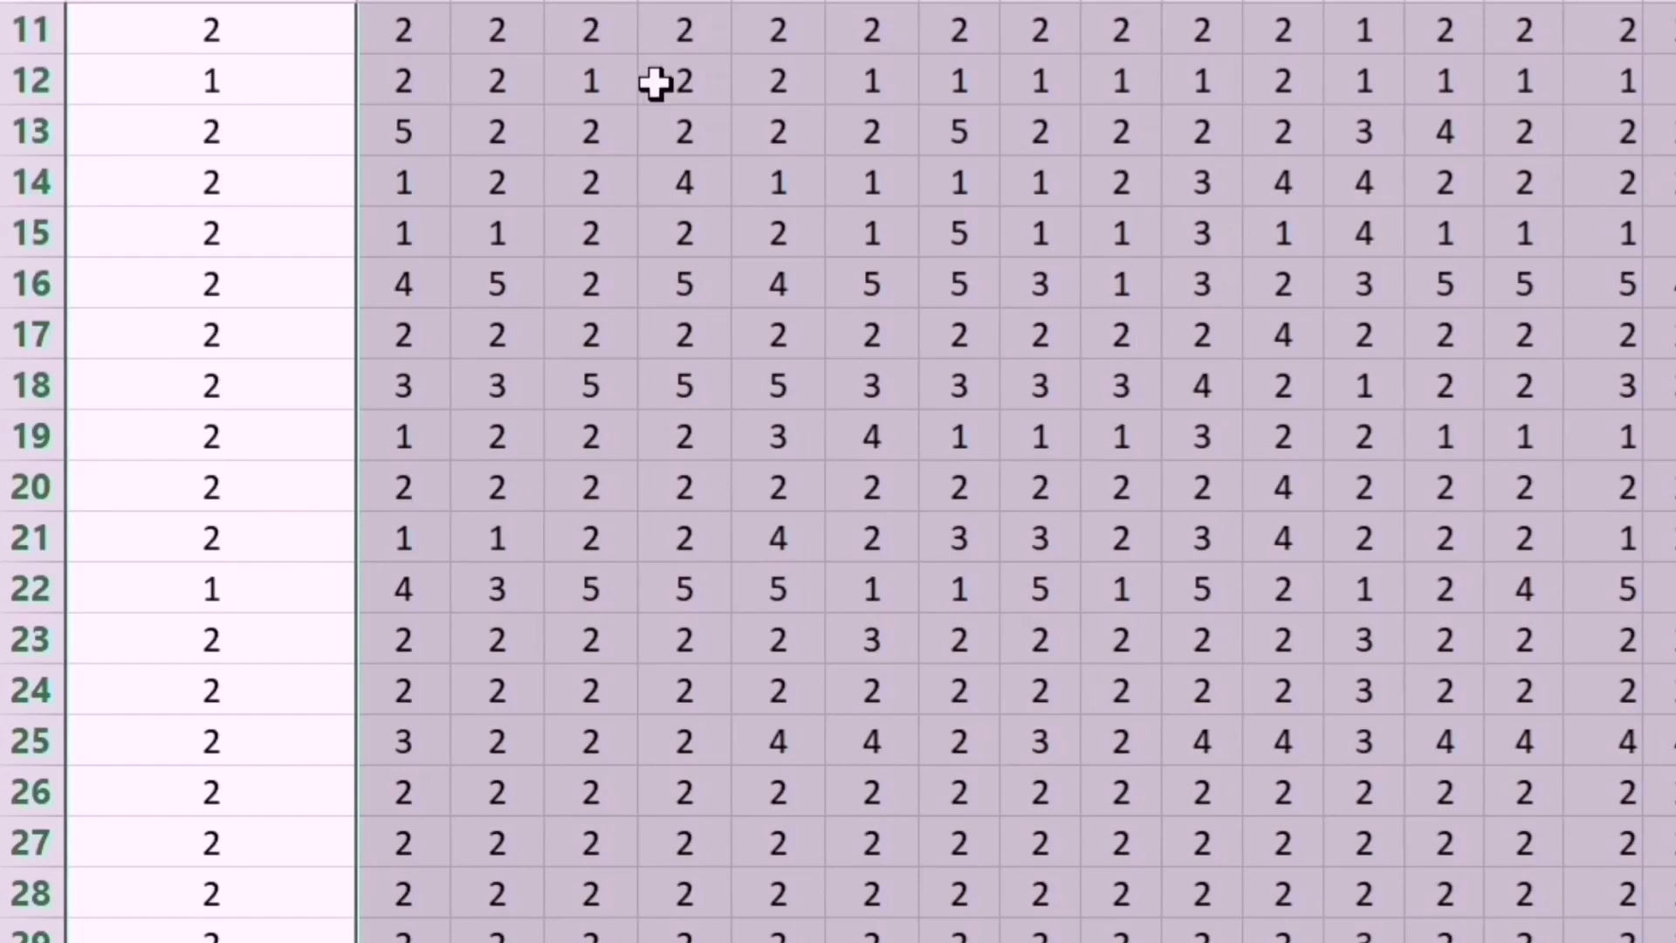
key(shift+Right)
key(shift+Right)
key(shift+Right)
key(shift+Right)
key(shift+Right)
key(shift+Right)
key(shift+Right)
key(shift+Right)
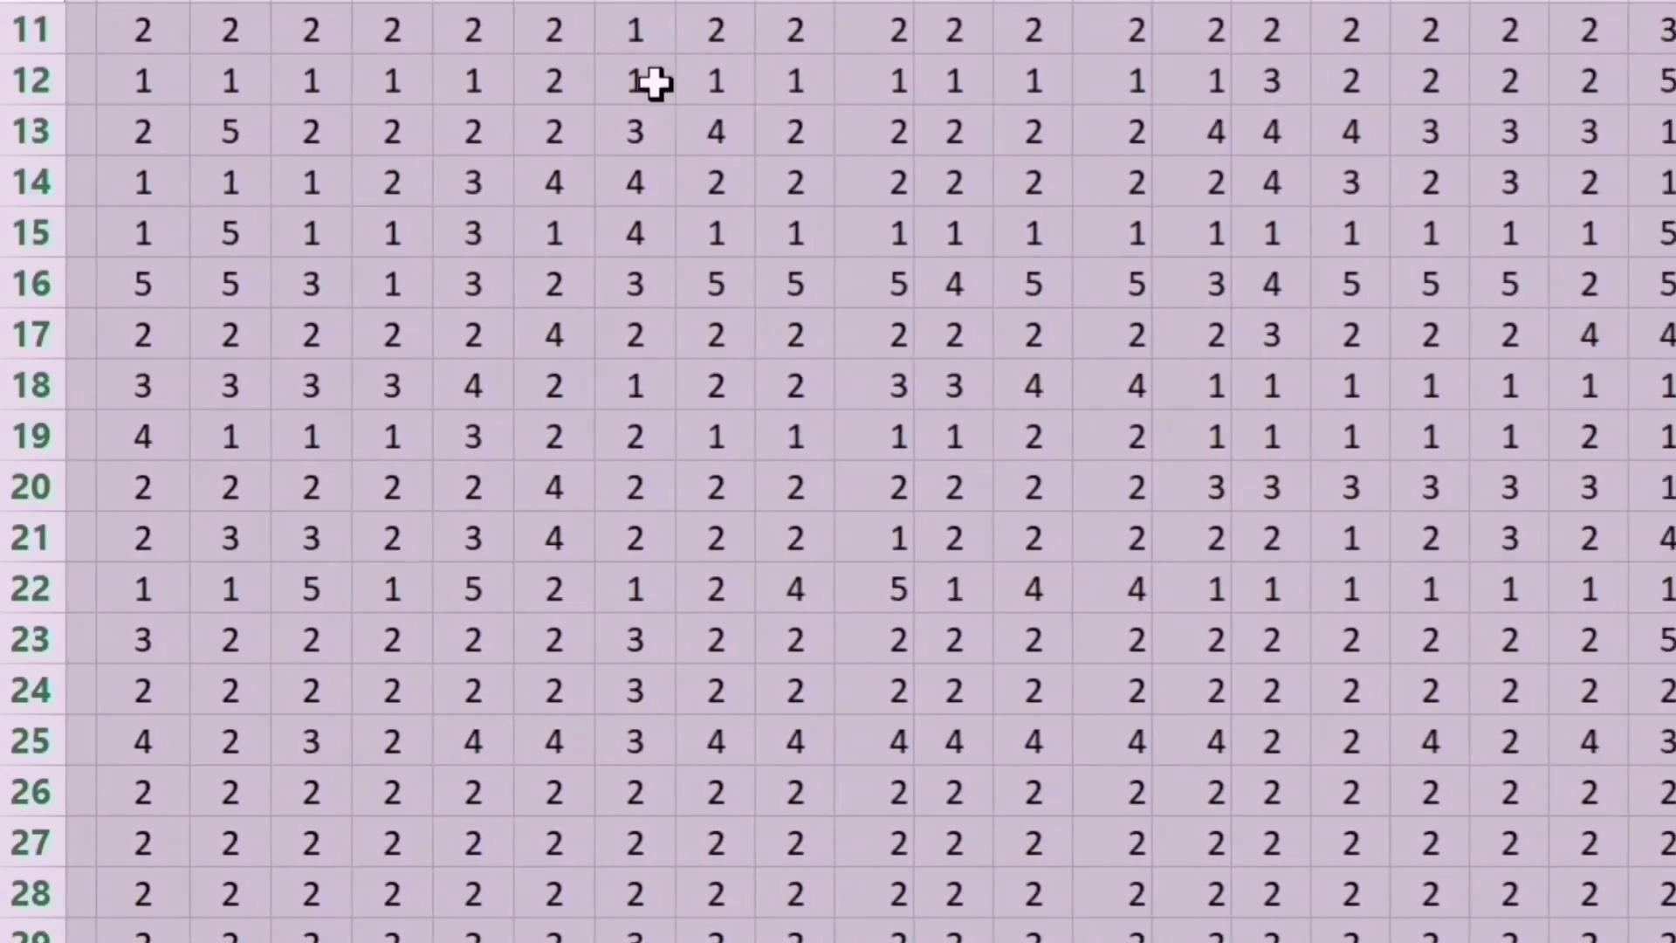
key(shift+Right)
key(shift+Right)
key(shift+Right)
key(shift+Right)
key(shift+Right)
key(shift+Right)
key(shift+Right)
key(shift+Right)
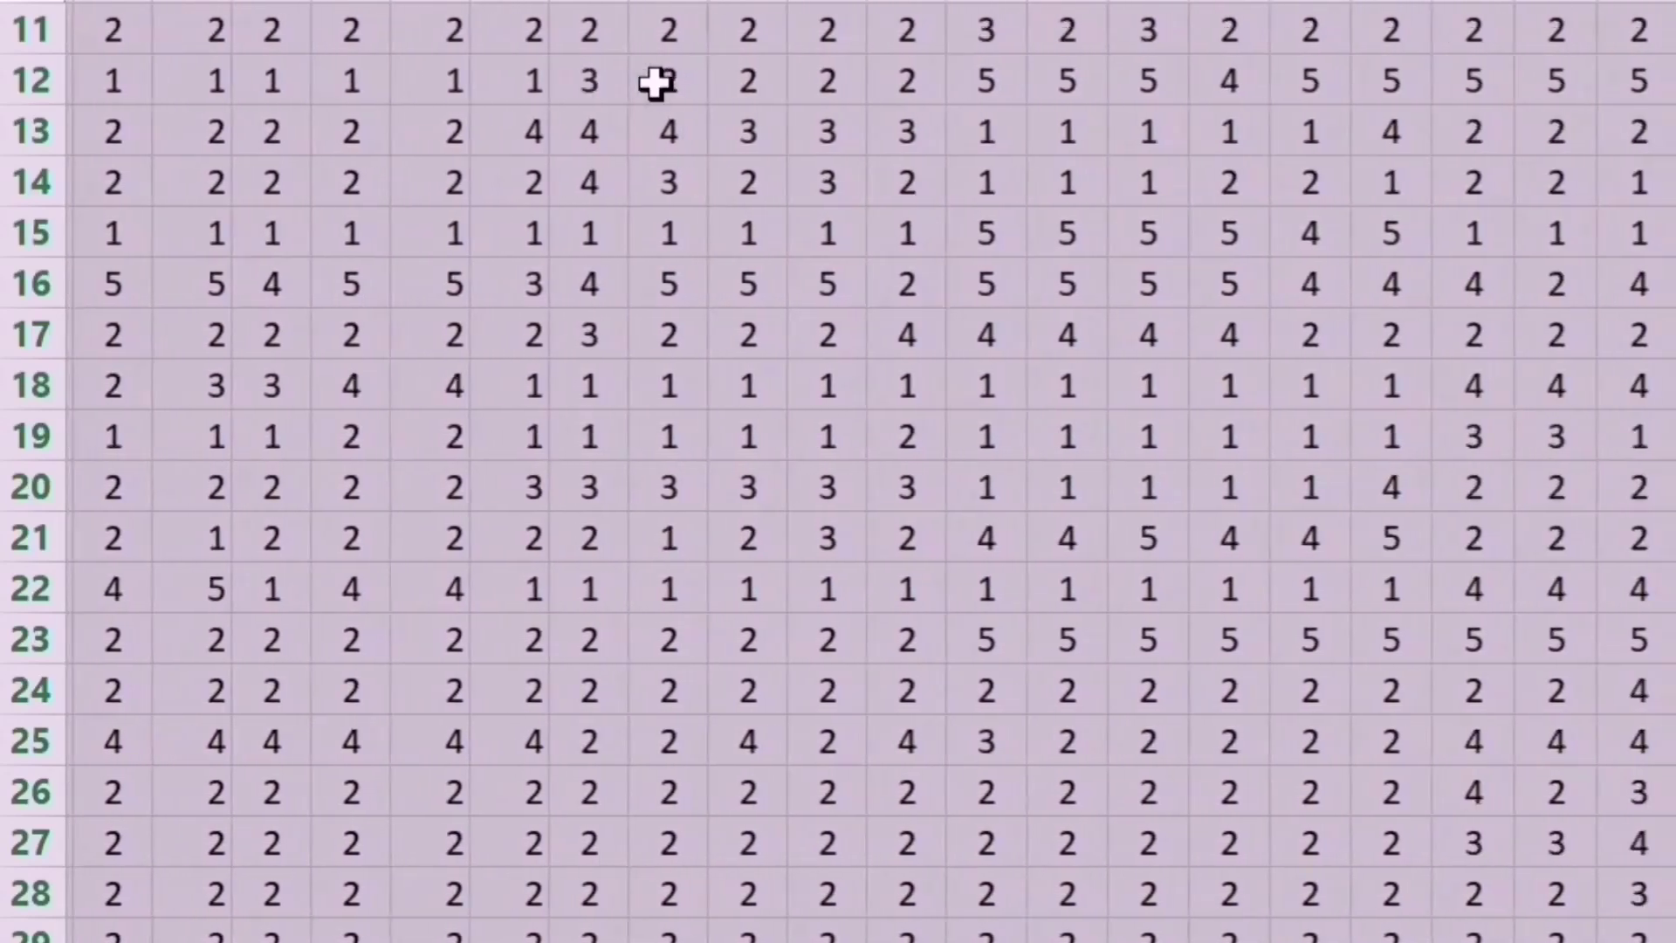
key(shift+Right)
key(shift+Right)
key(shift+Right)
key(shift+Right)
key(shift+Right)
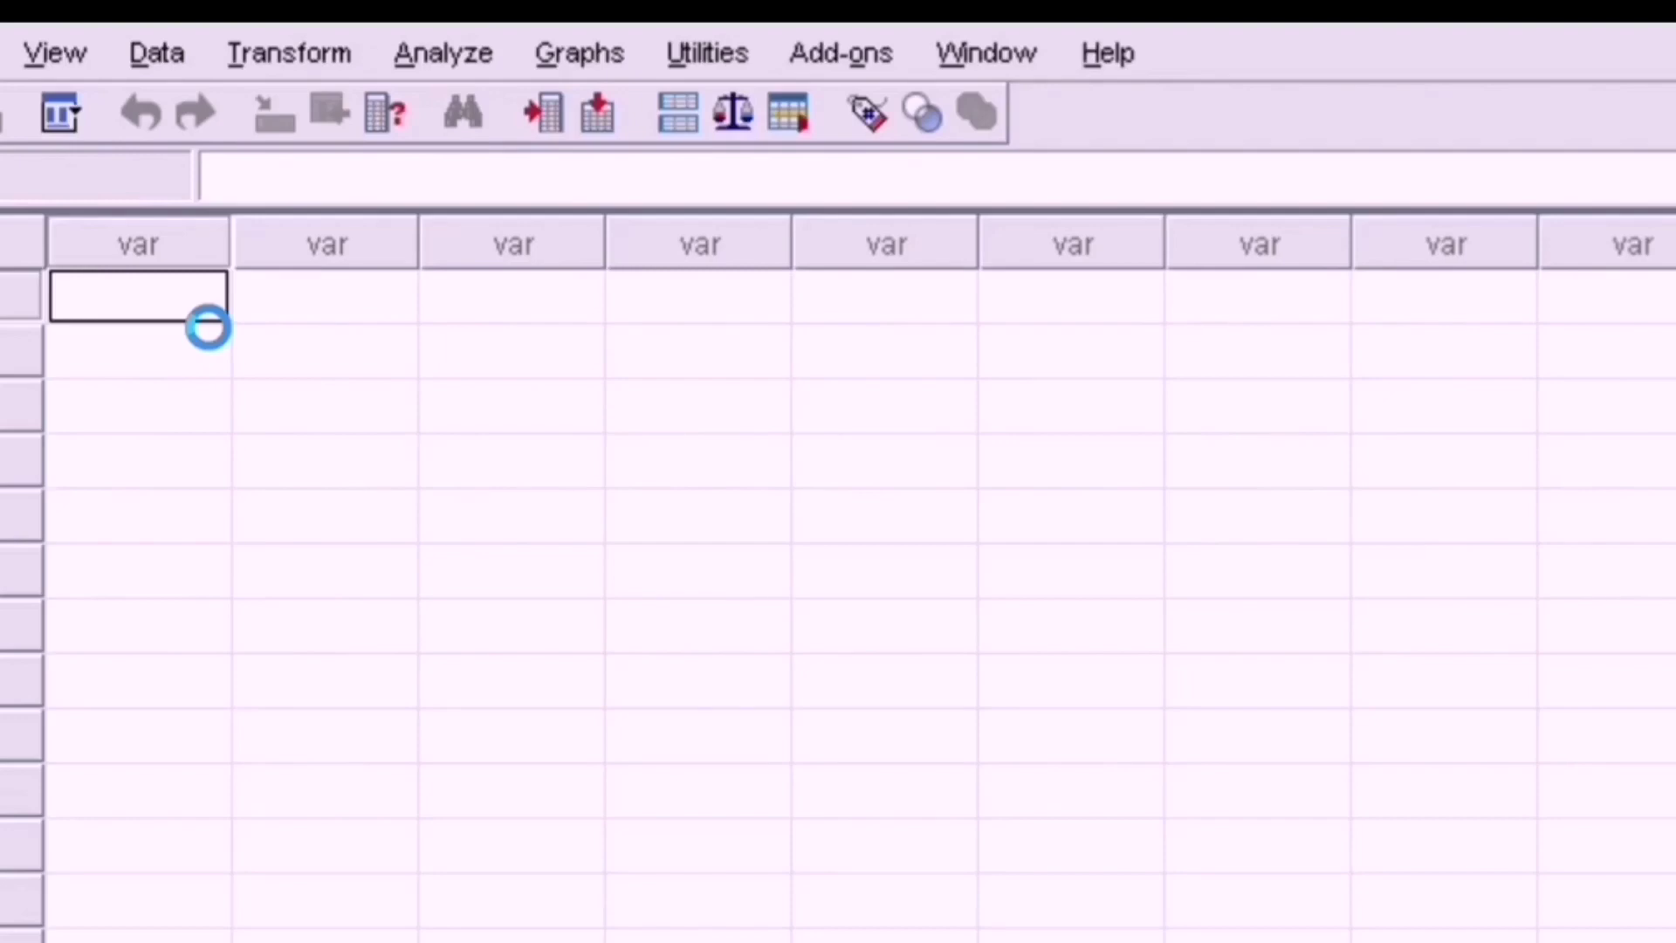
Step: Paste the copied item responses into the grid as variables VAR00001 onward
key(ctrl+v)
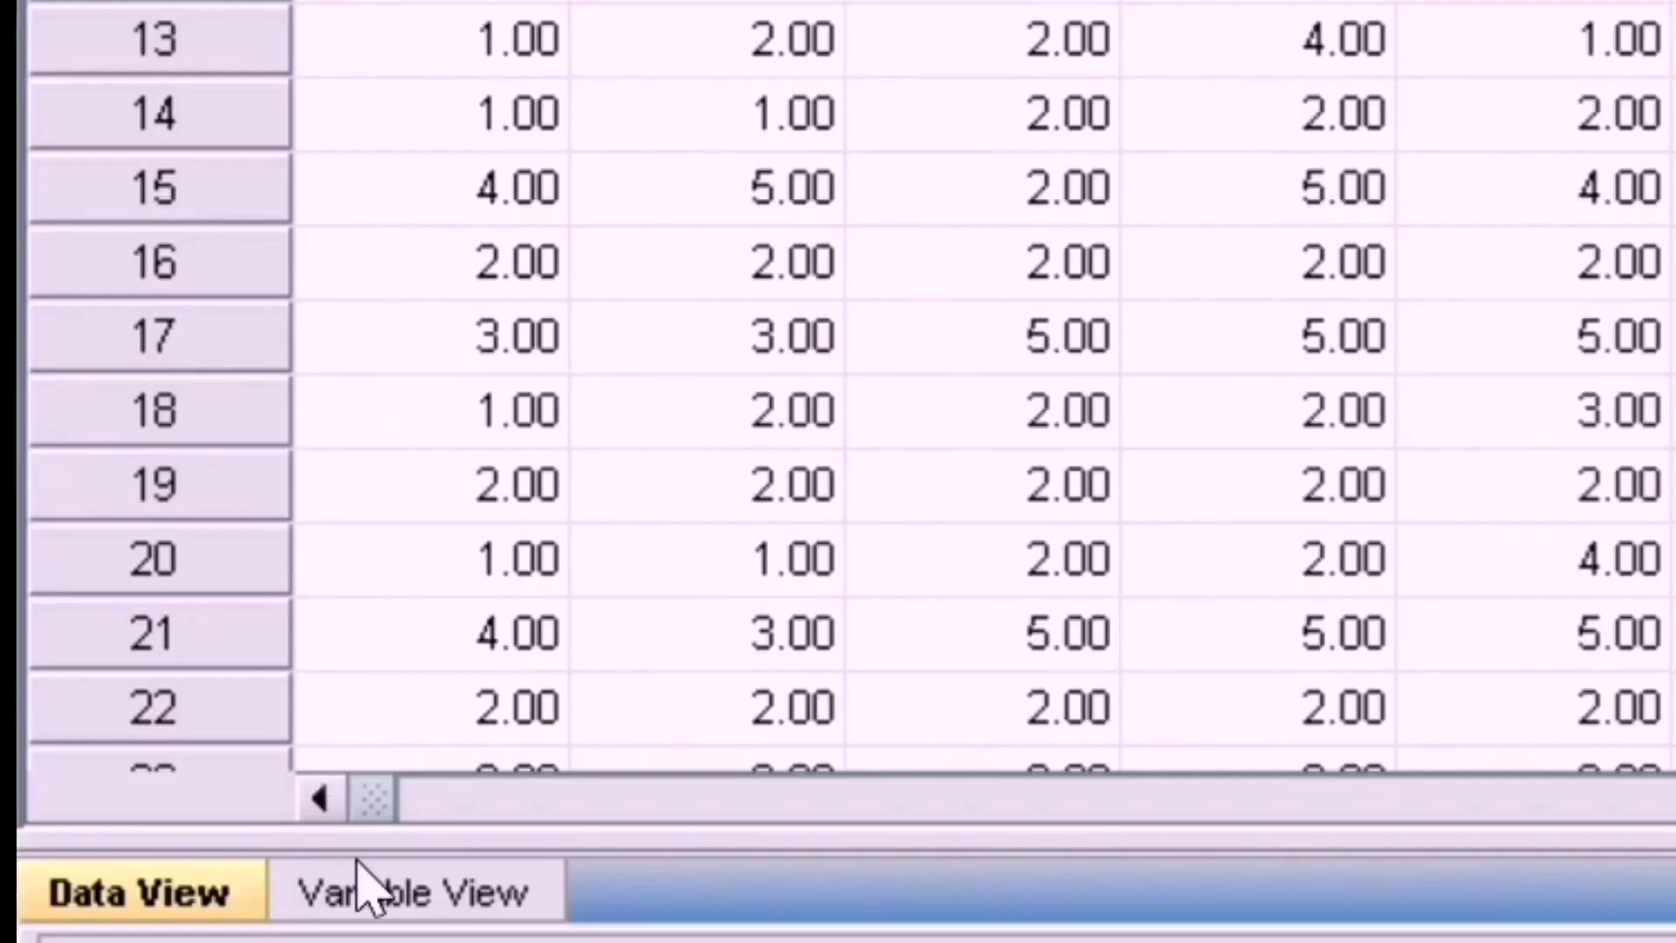
Step: In Variable View, rename variables 1–6 to OM1 through OM6
click(383, 902)
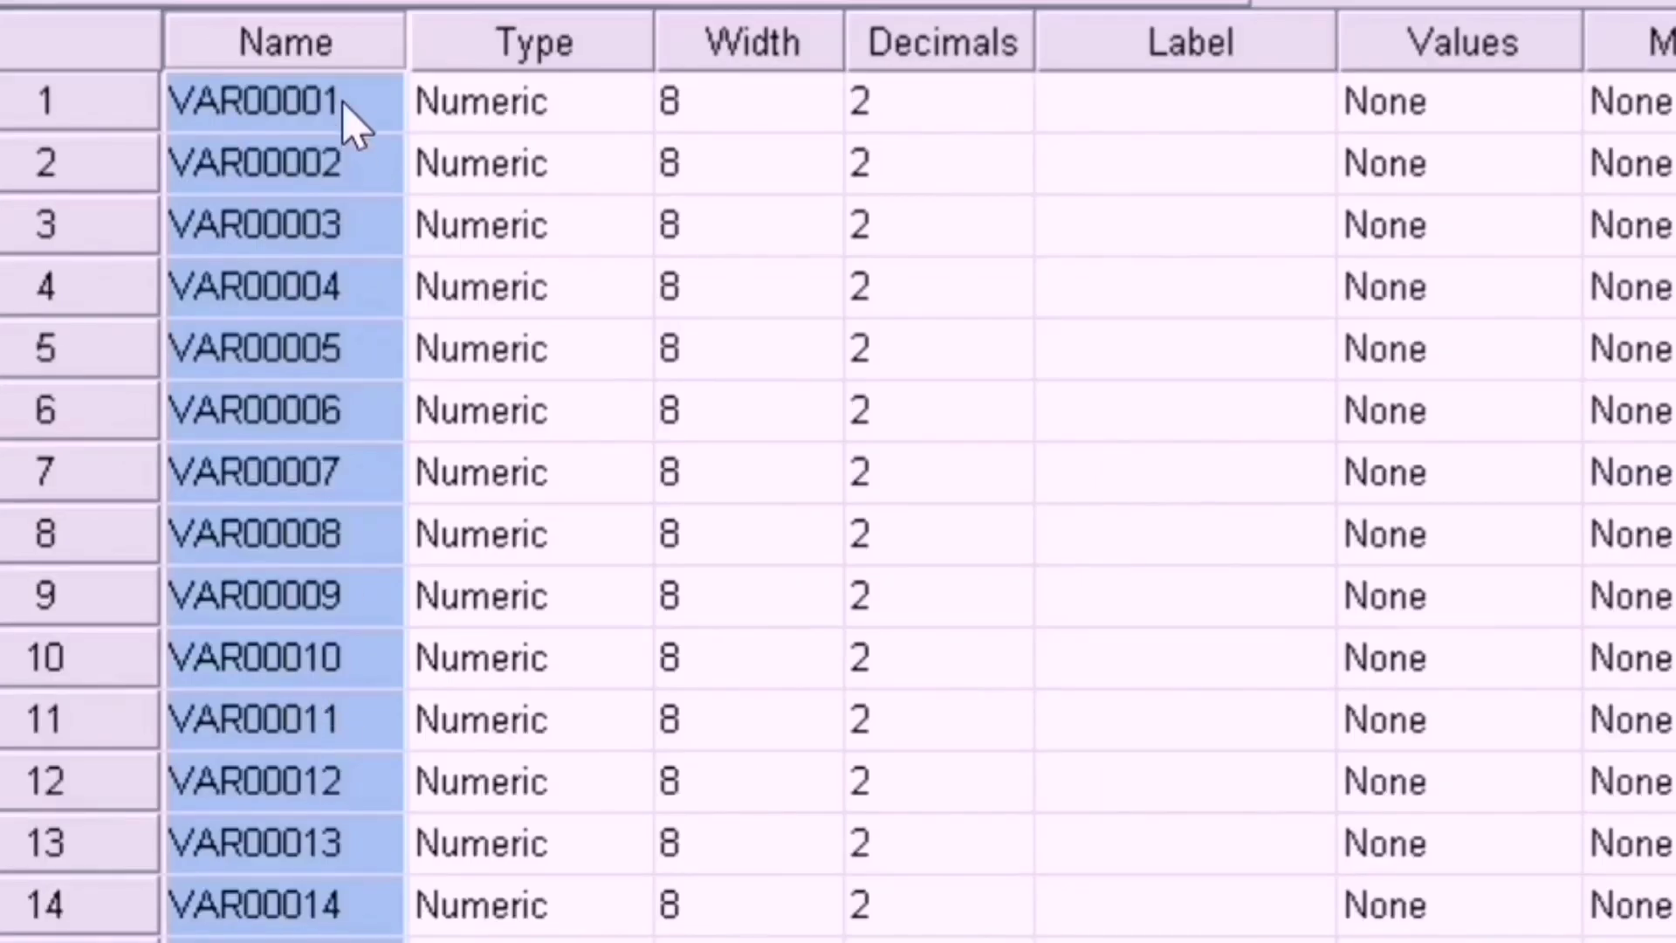
click(374, 132)
text(OM1)
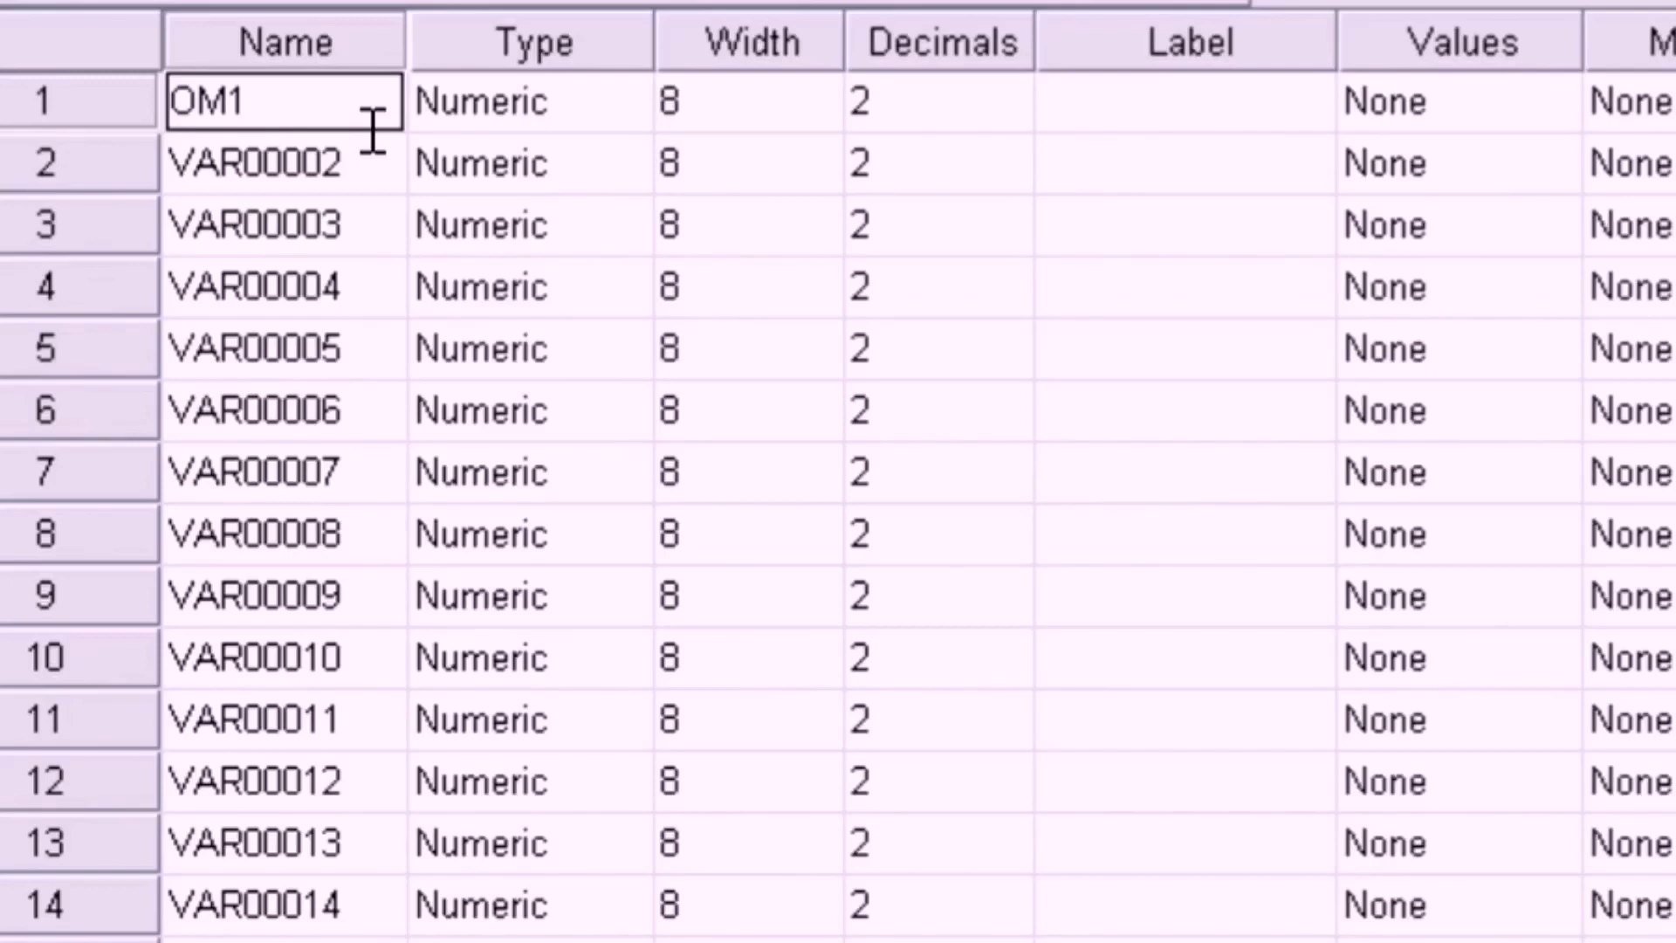
key(Return)
text(OM)
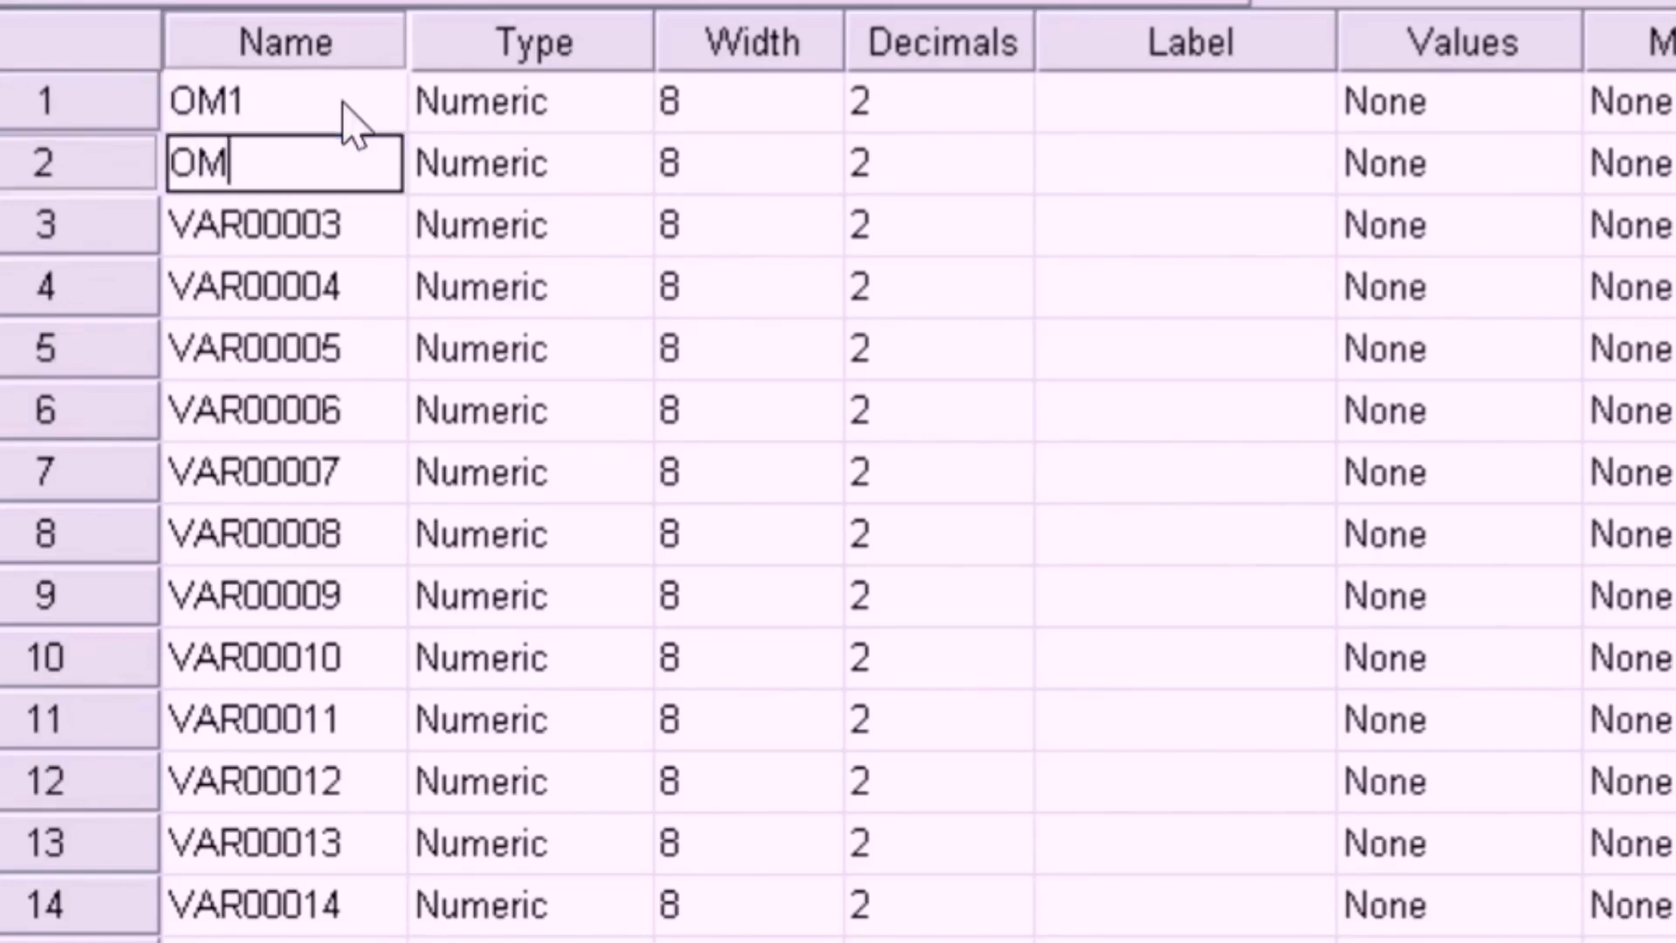
text(2)
key(Return)
text(OM3)
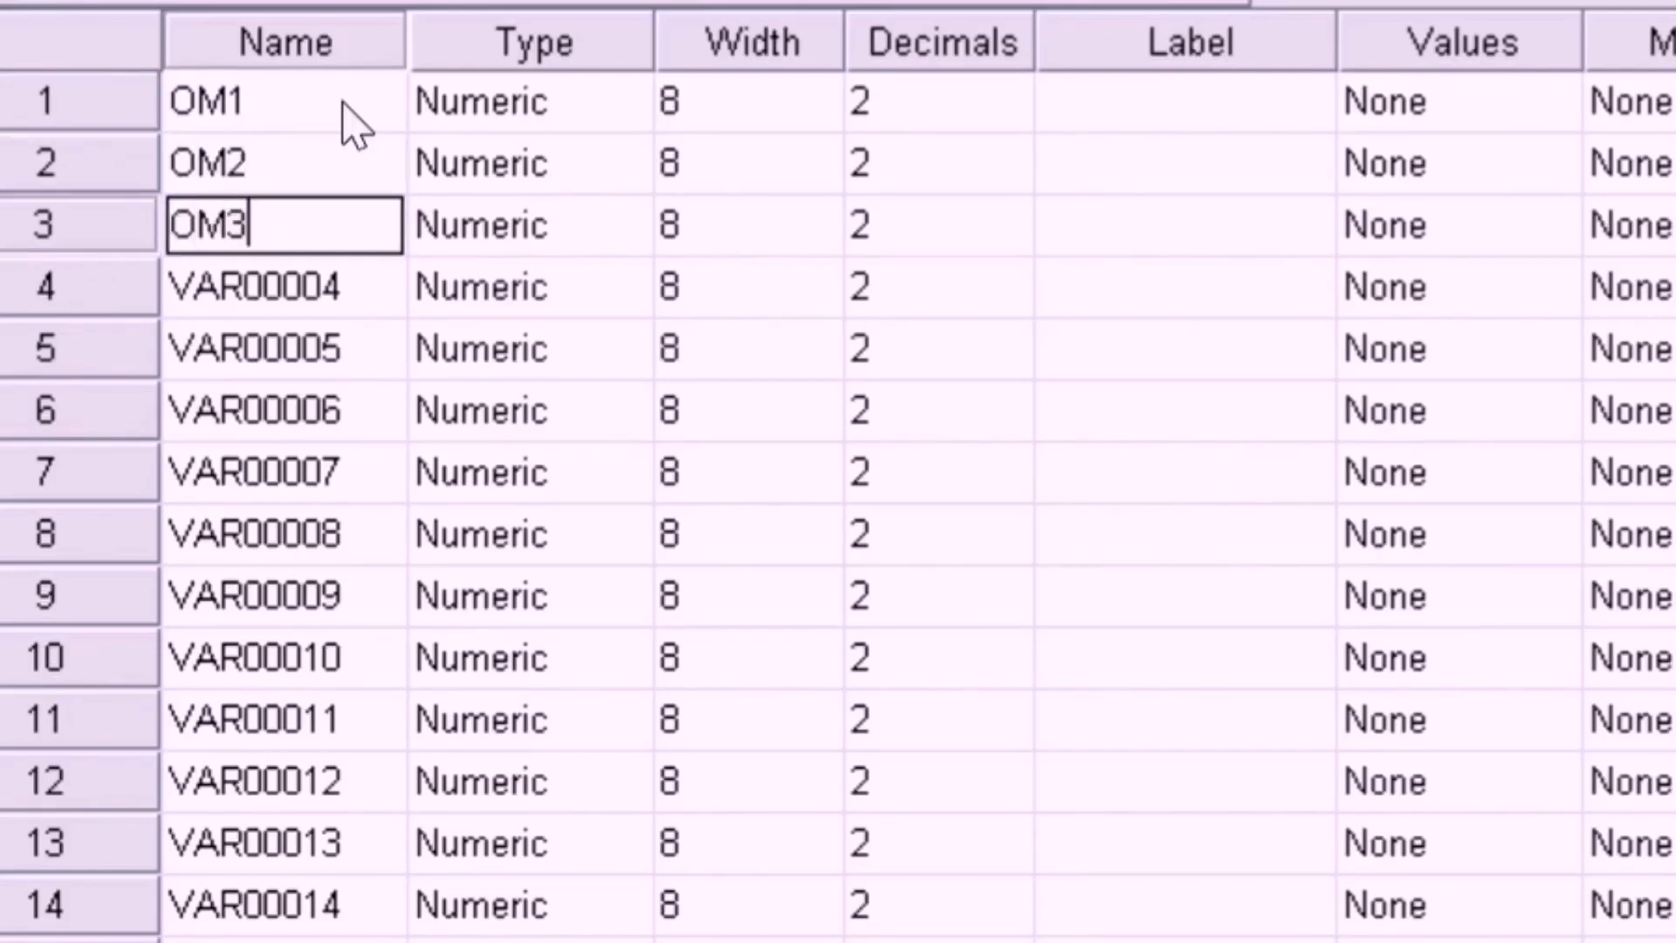
key(Return)
text(OM4)
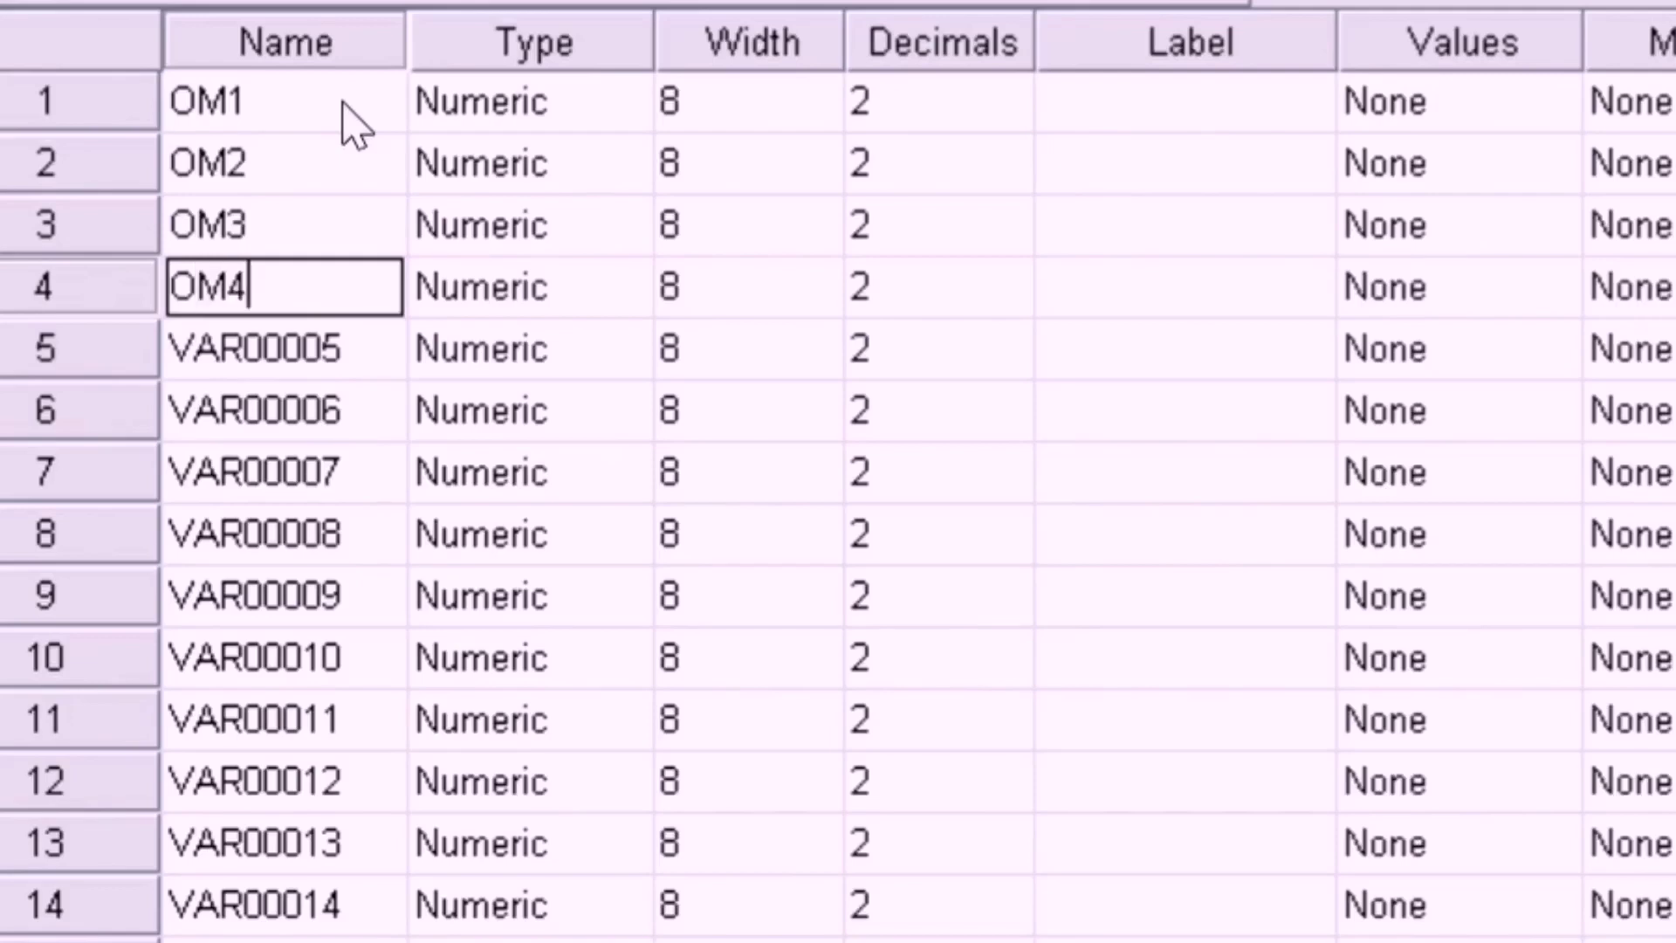
key(Return)
text(OM5)
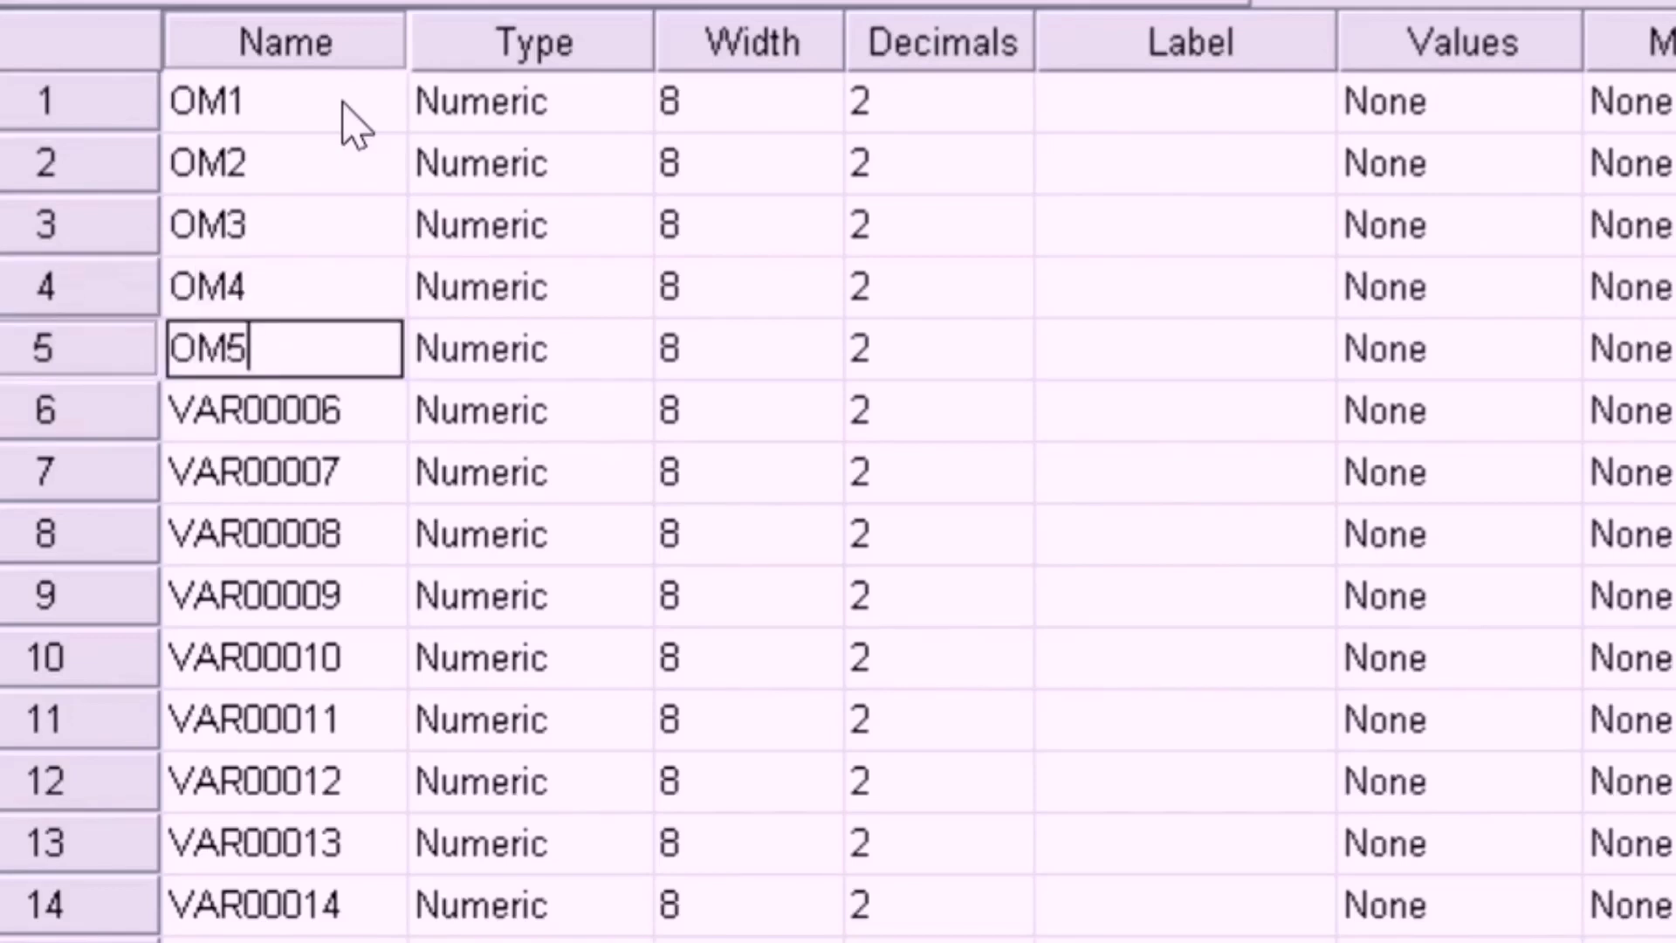
key(Return)
text(OM6)
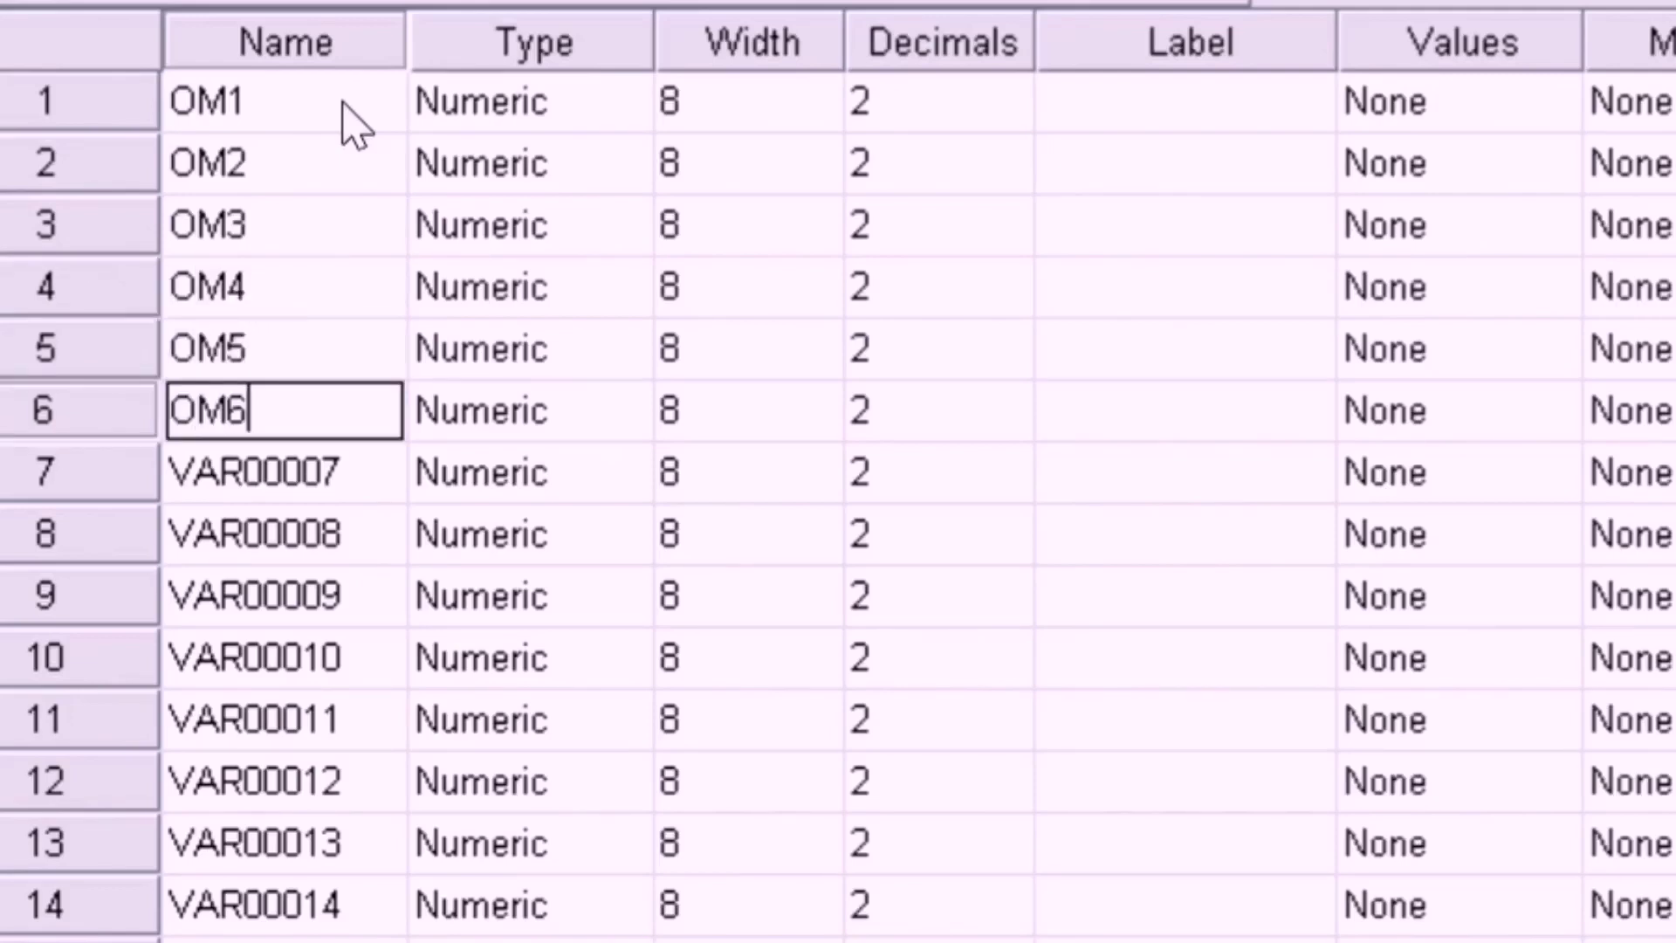
key(Return)
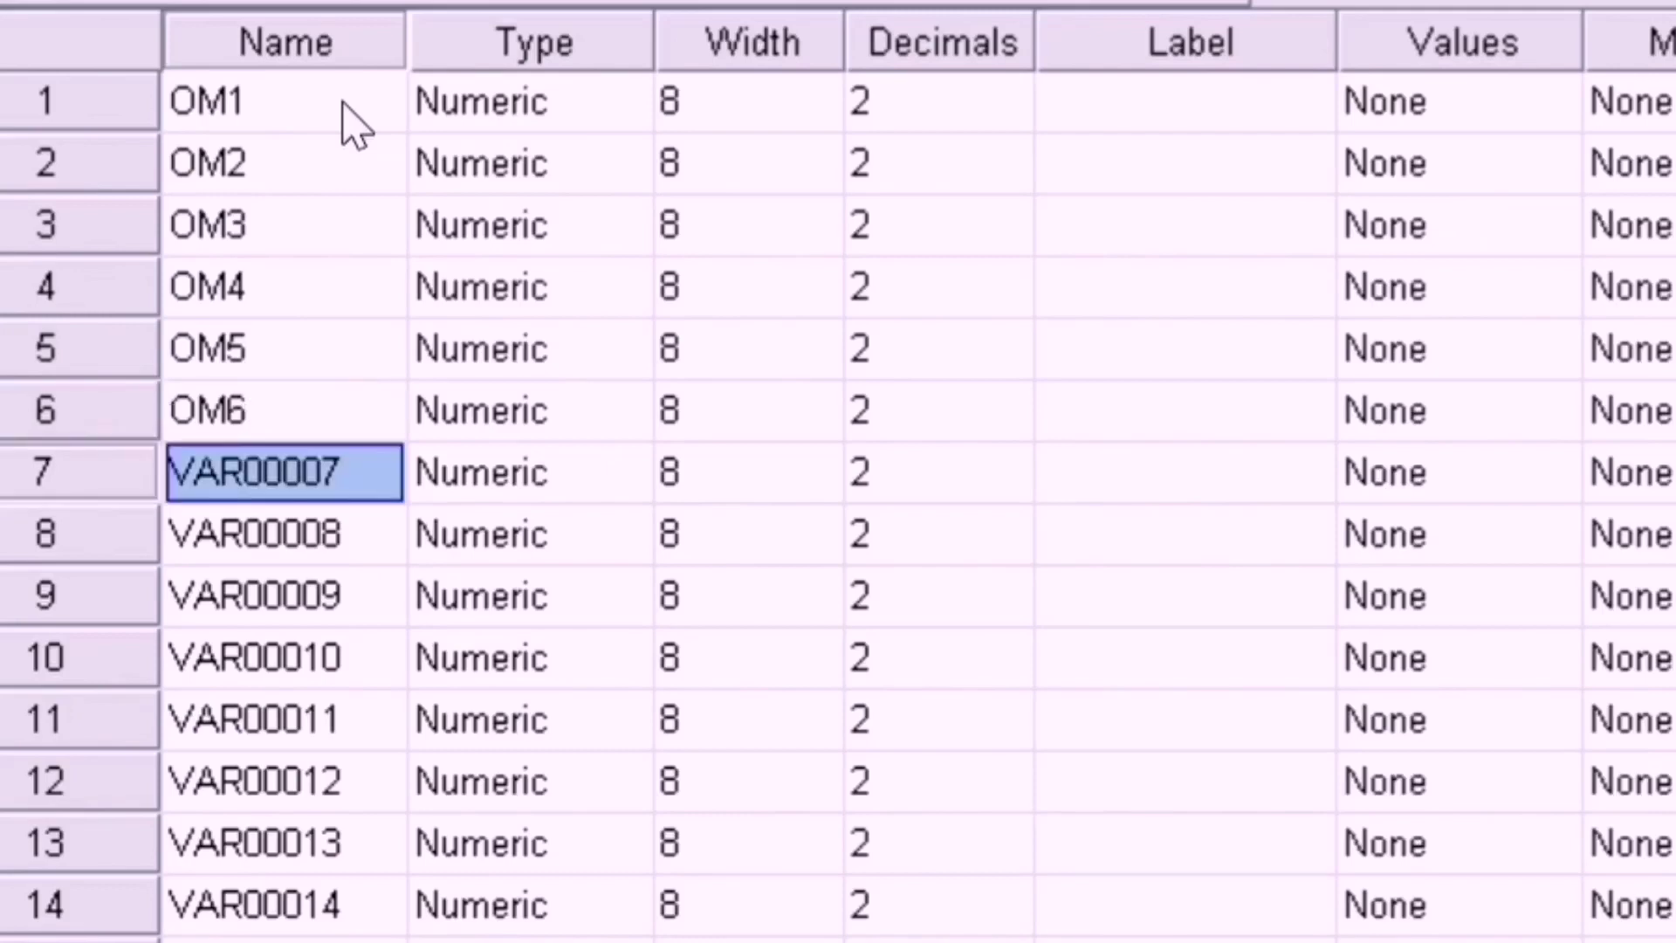
text(O)
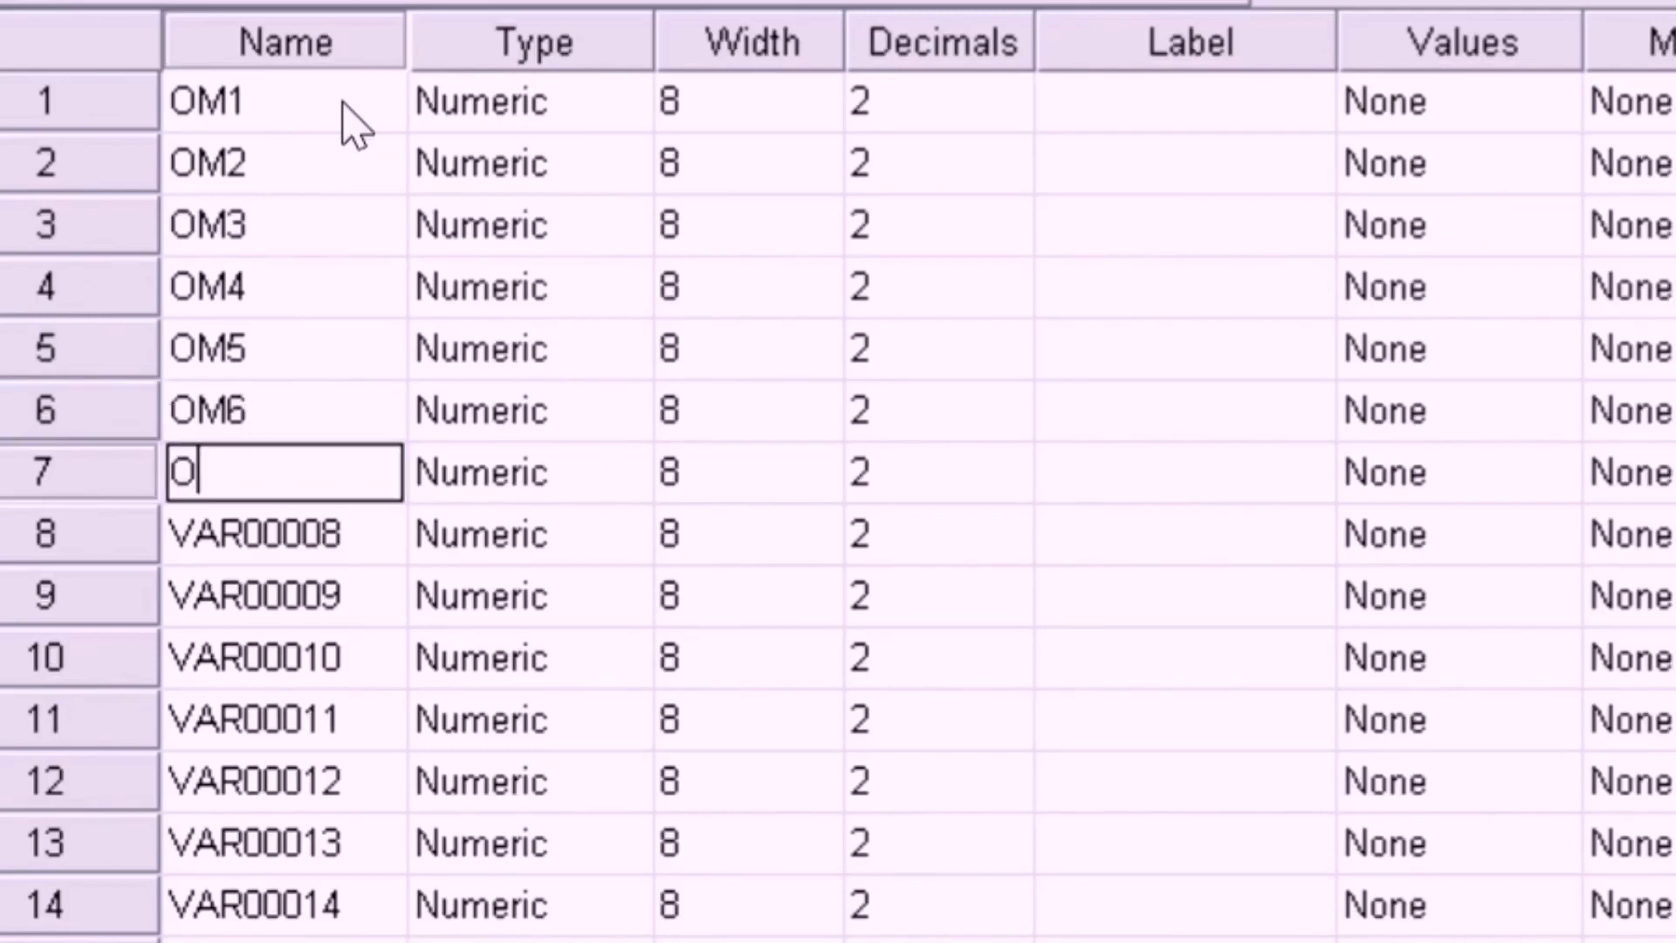
text(P1)
Step: Rename variables 7–12 to OP1 through OP6
key(Return)
text(OP2)
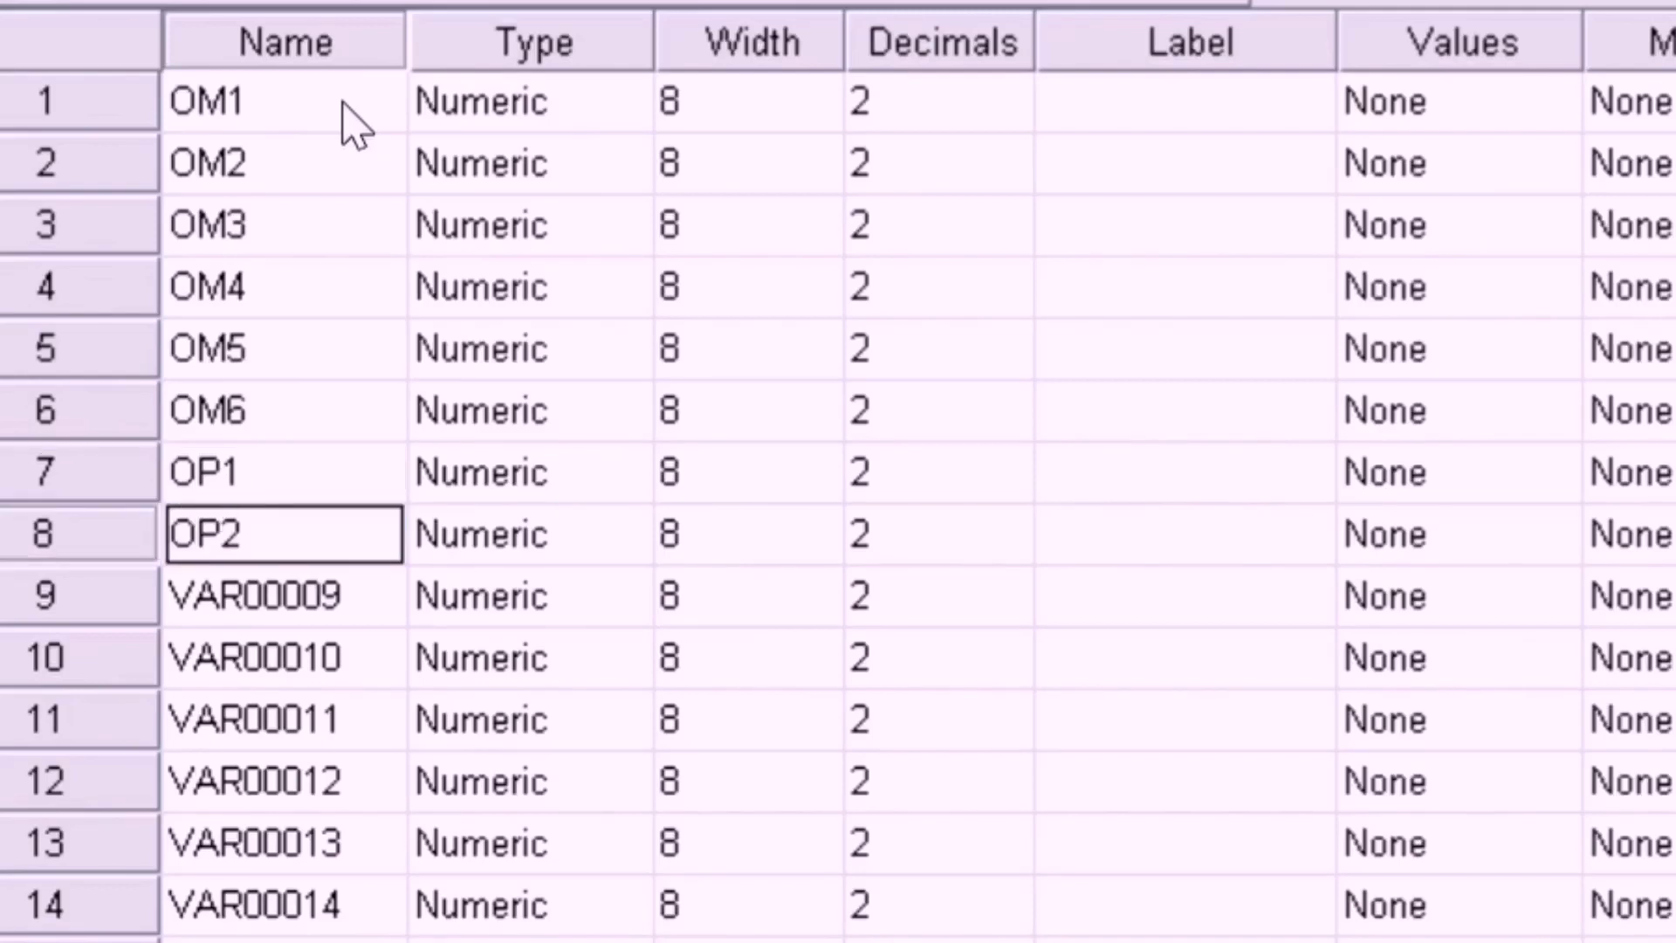
key(Return)
text(OP3)
key(Return)
text(O)
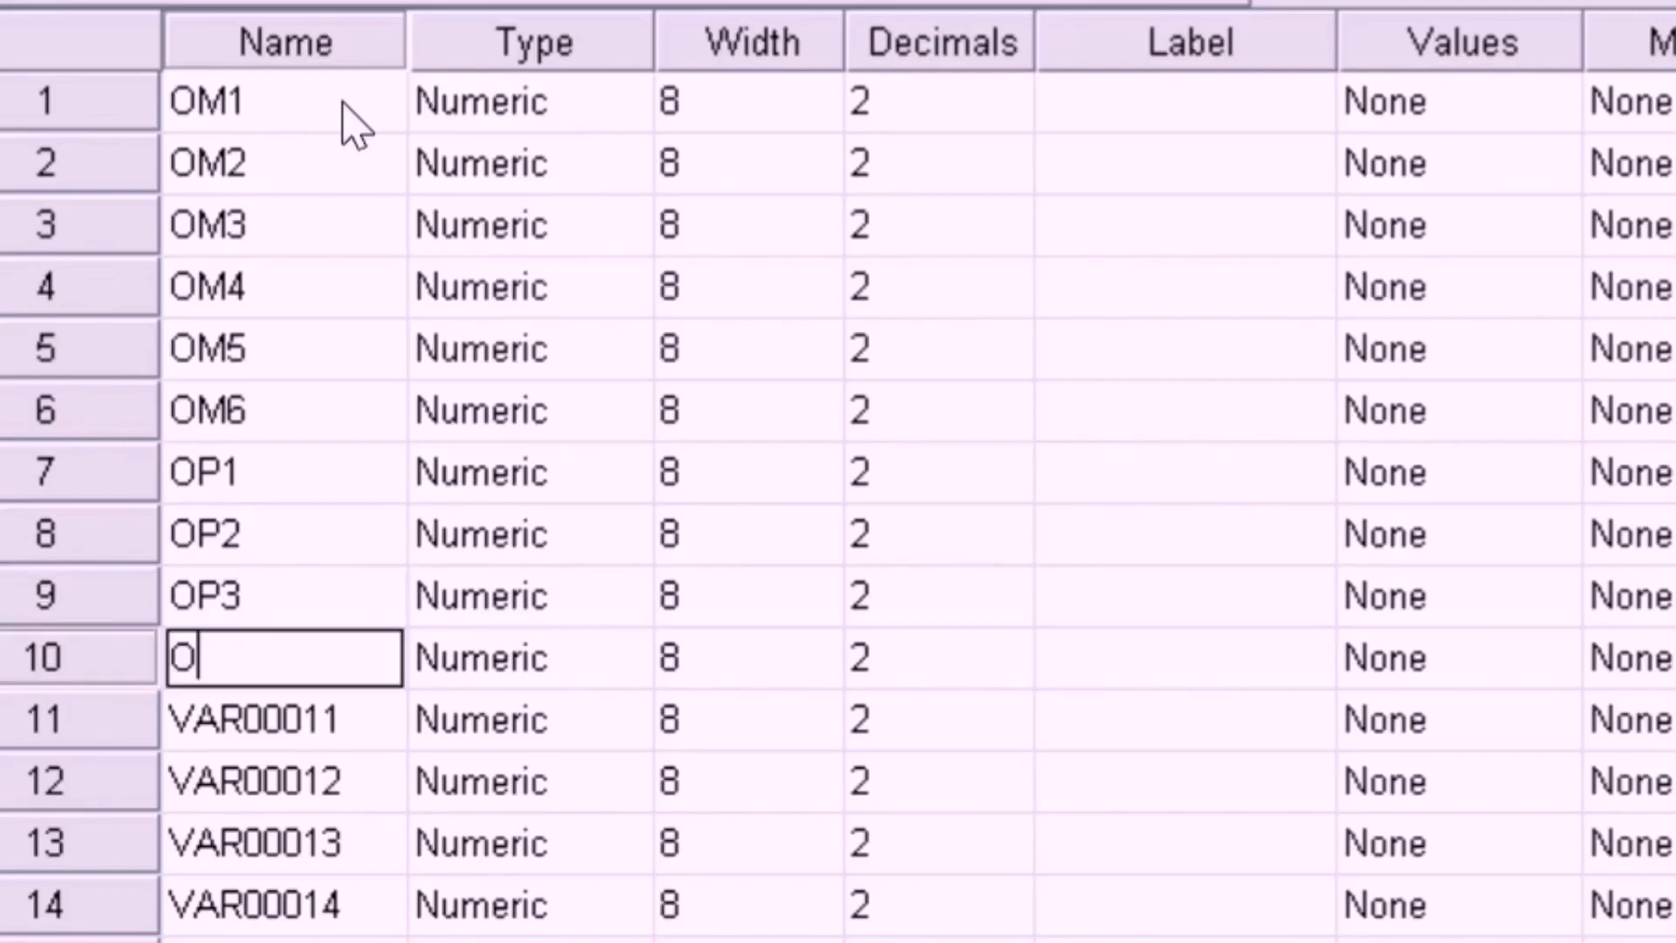
text(P4)
key(Return)
text(OP5)
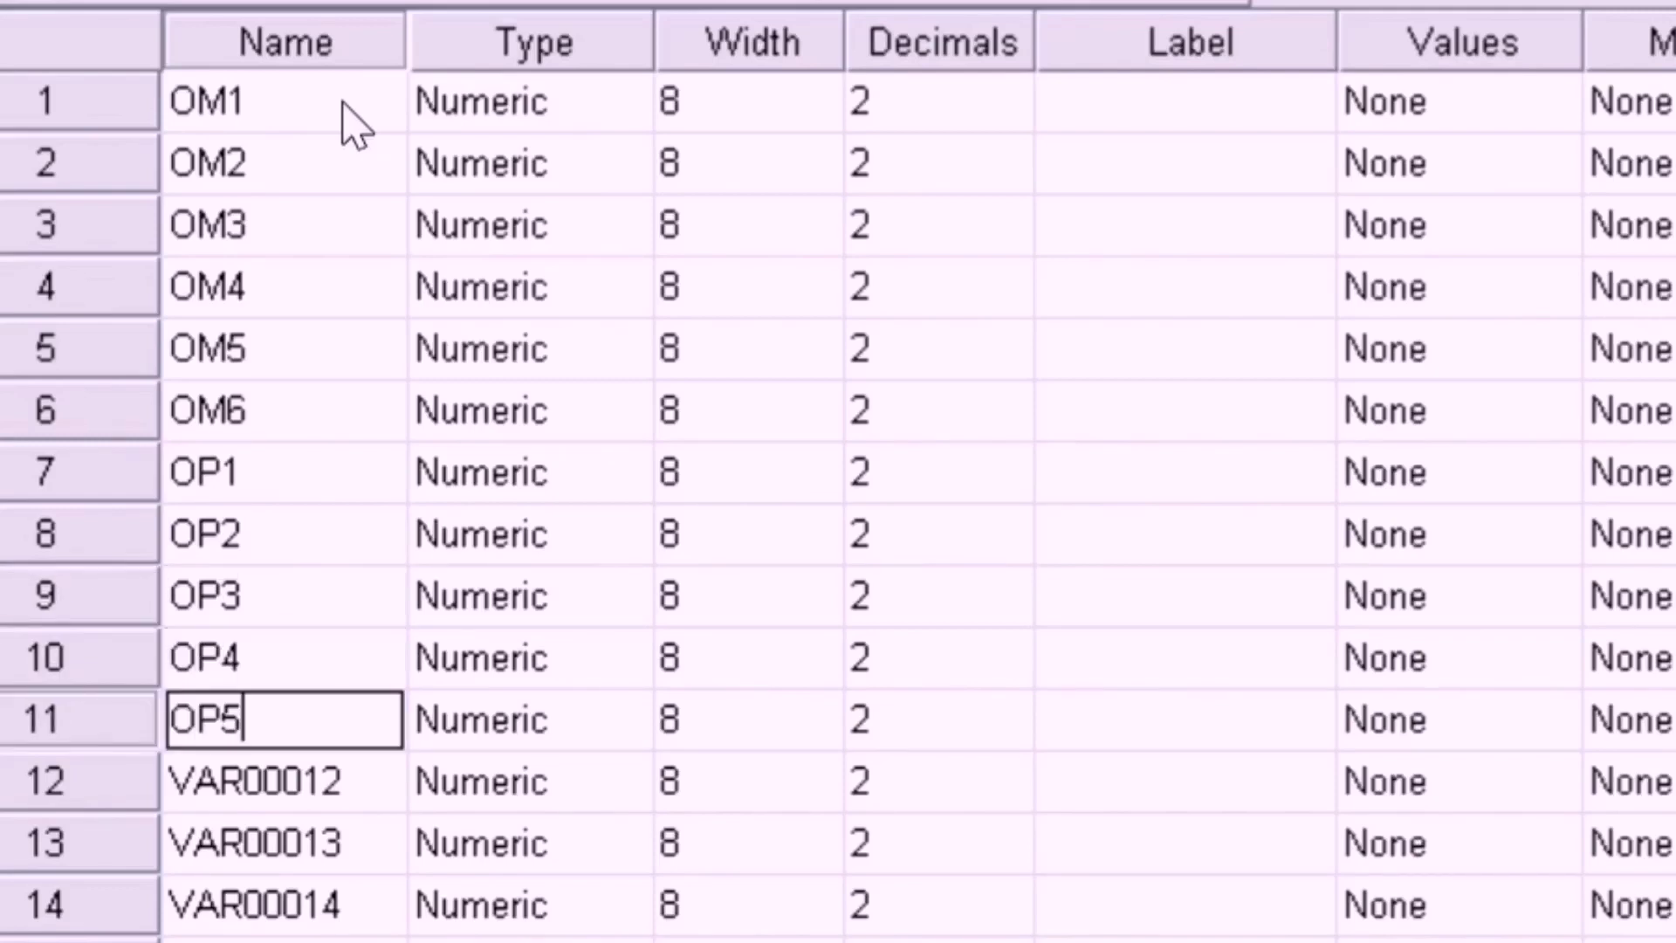
key(Return)
text(OP6)
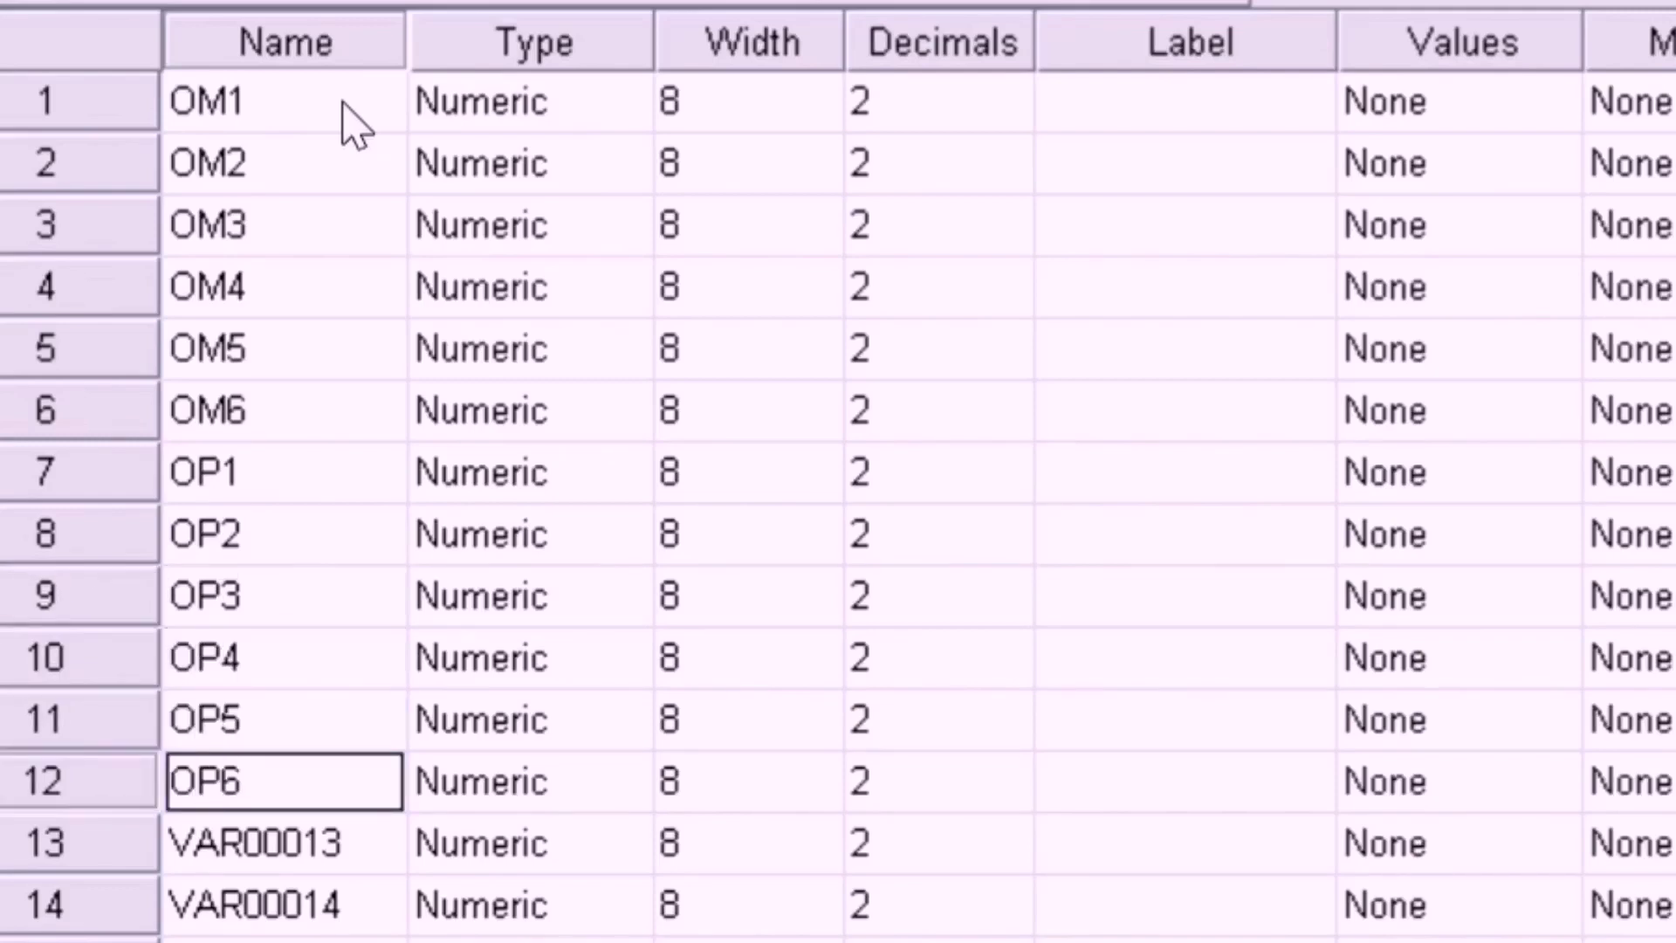
key(Return)
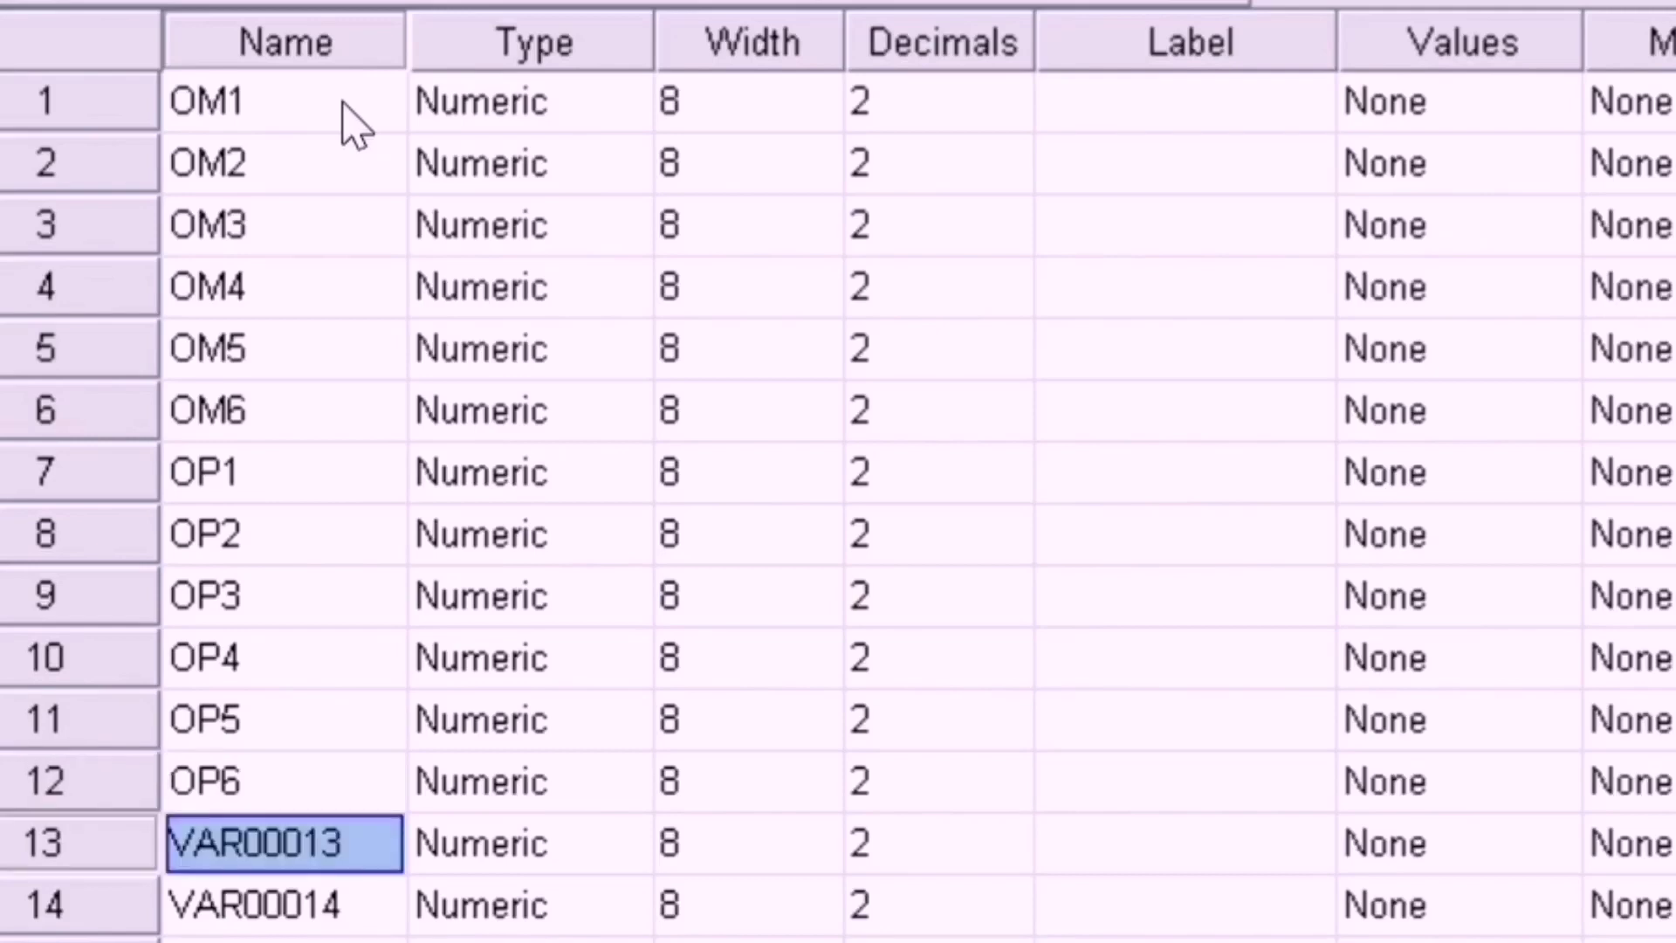
text(OF1)
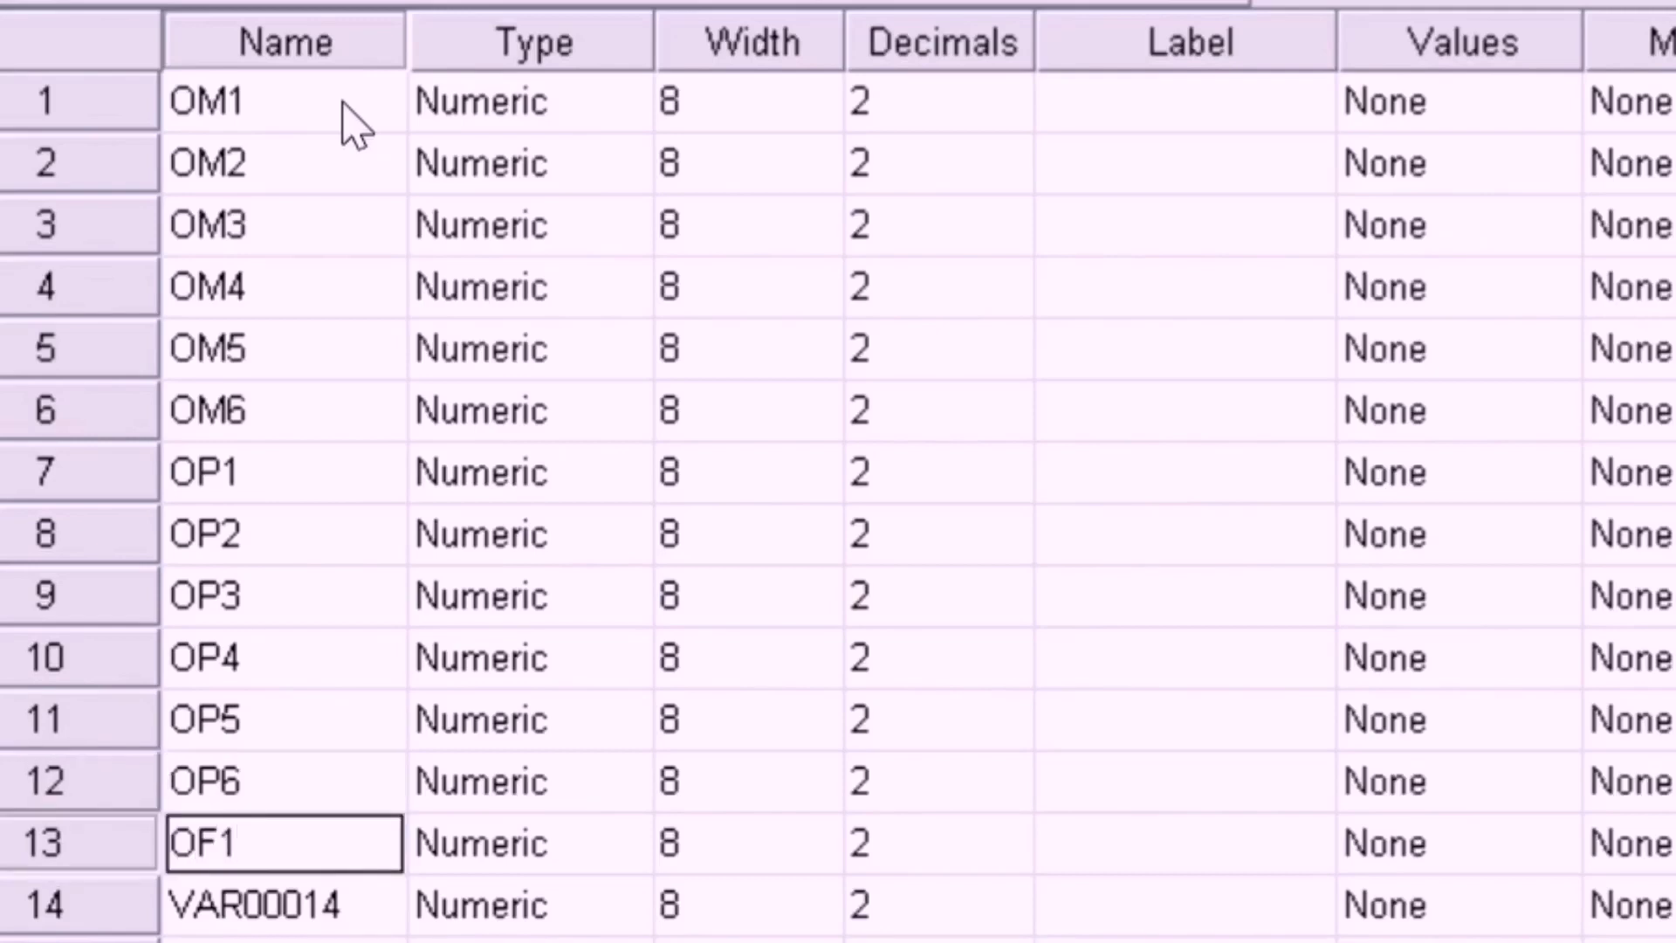
Step: Name variables 13–18 OF1 through OF6
key(Return)
text(OF2)
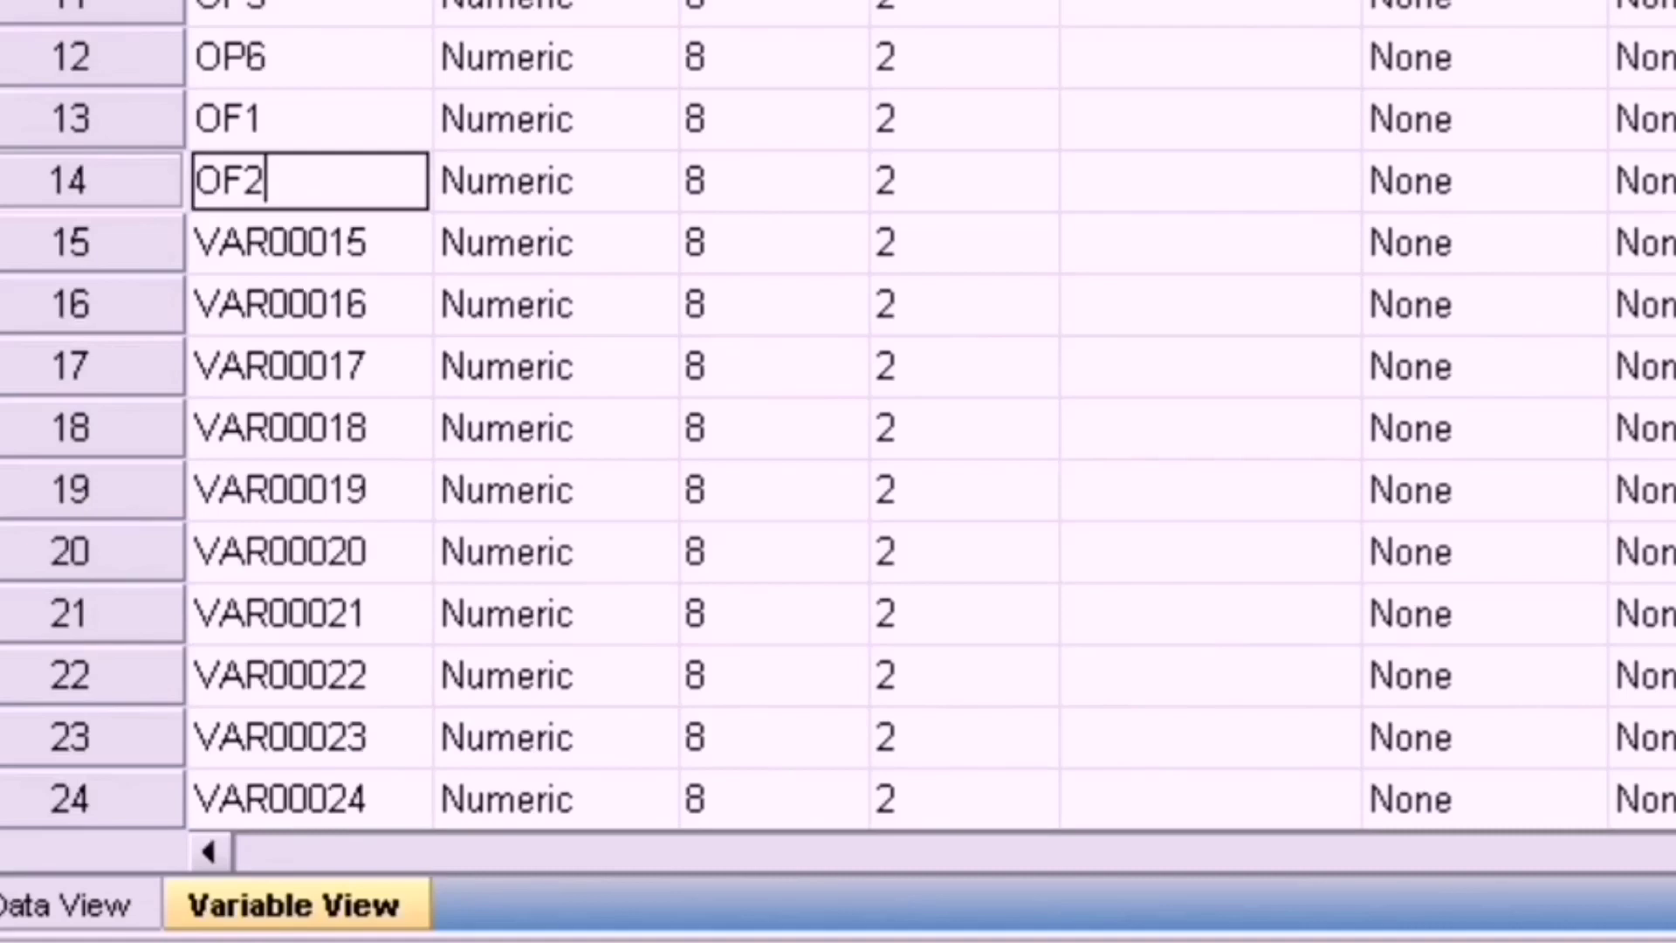
key(Return)
text(OF)
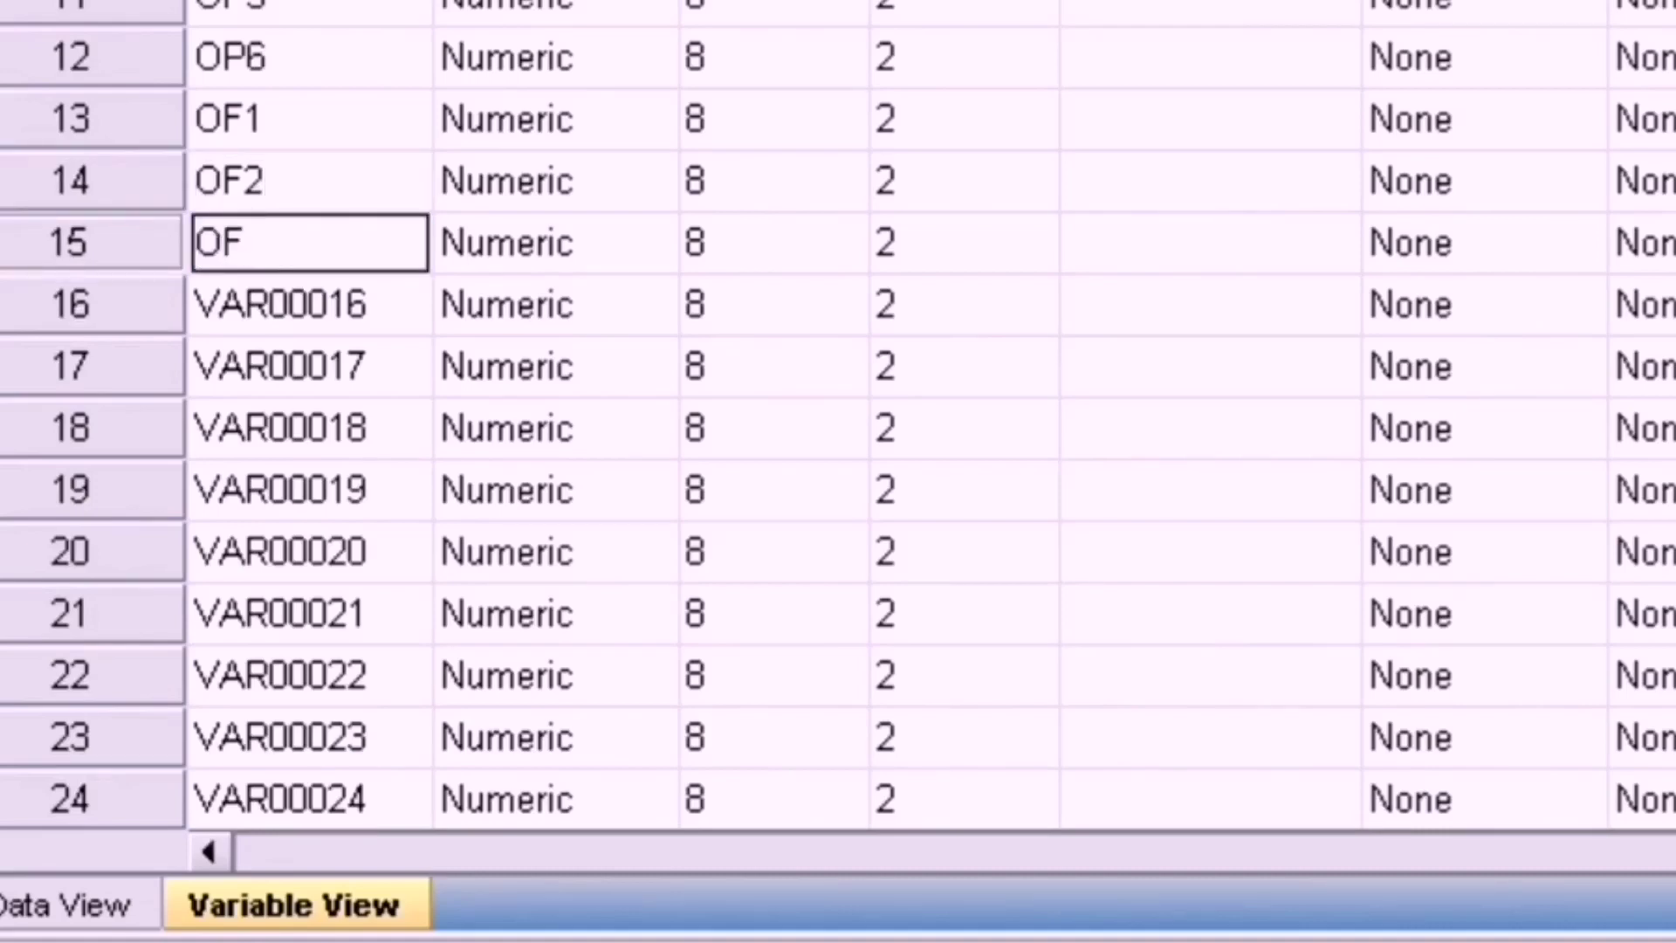
text(3)
key(Return)
text(OF4)
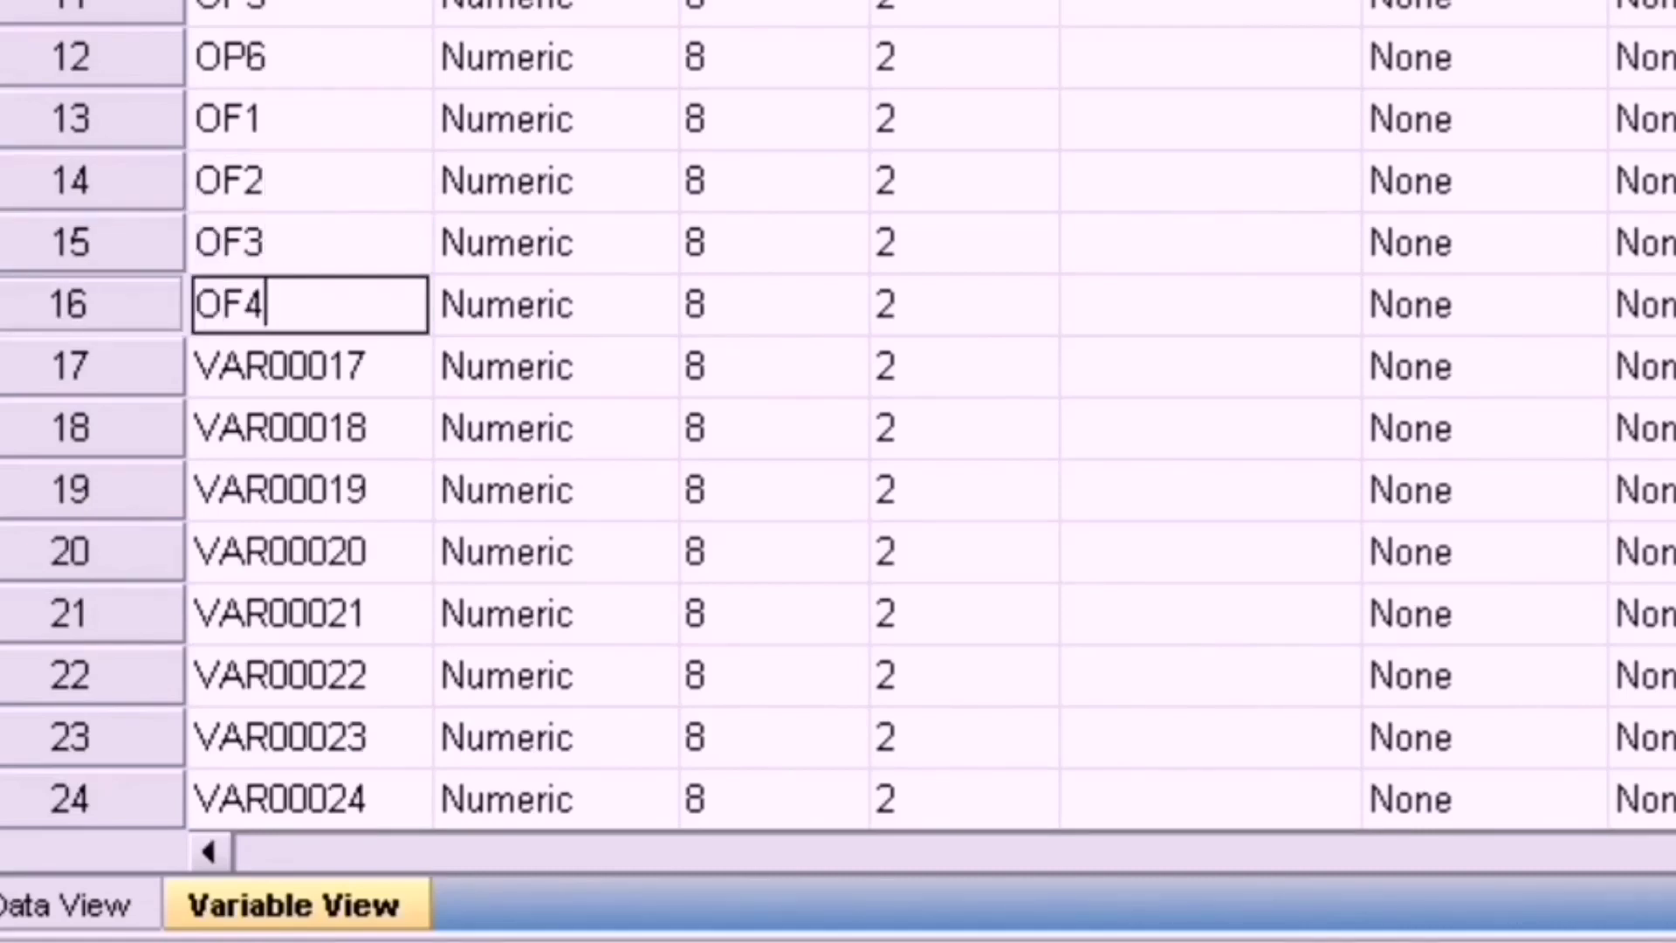
key(Return)
text(OF5)
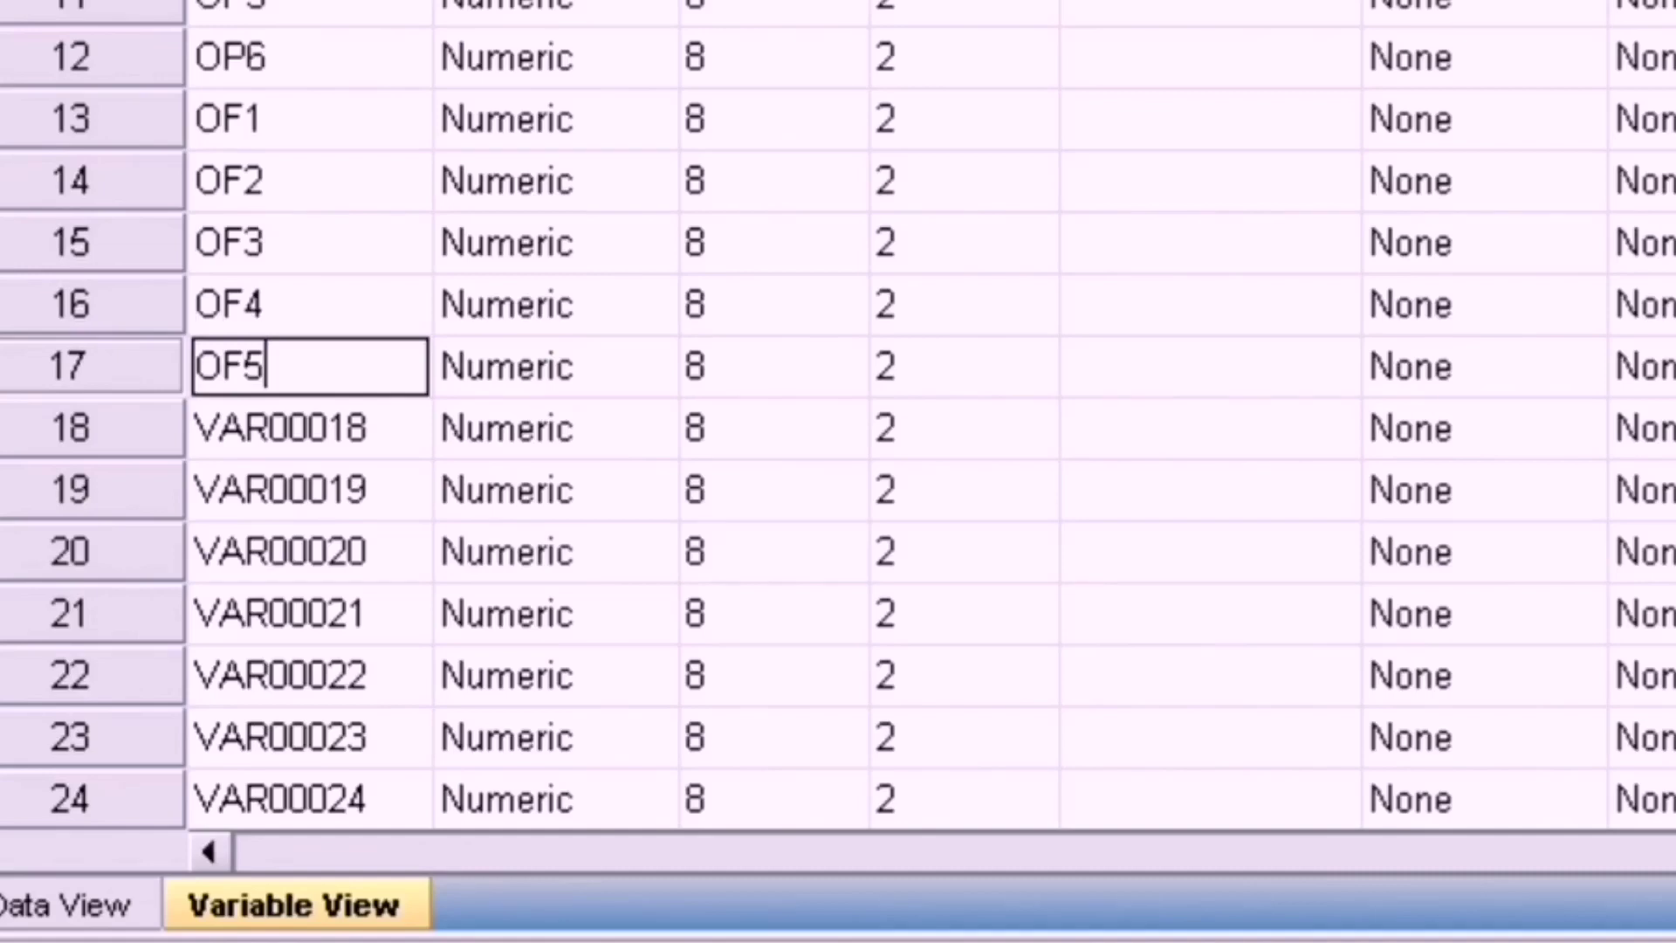
key(Return)
text(OF6)
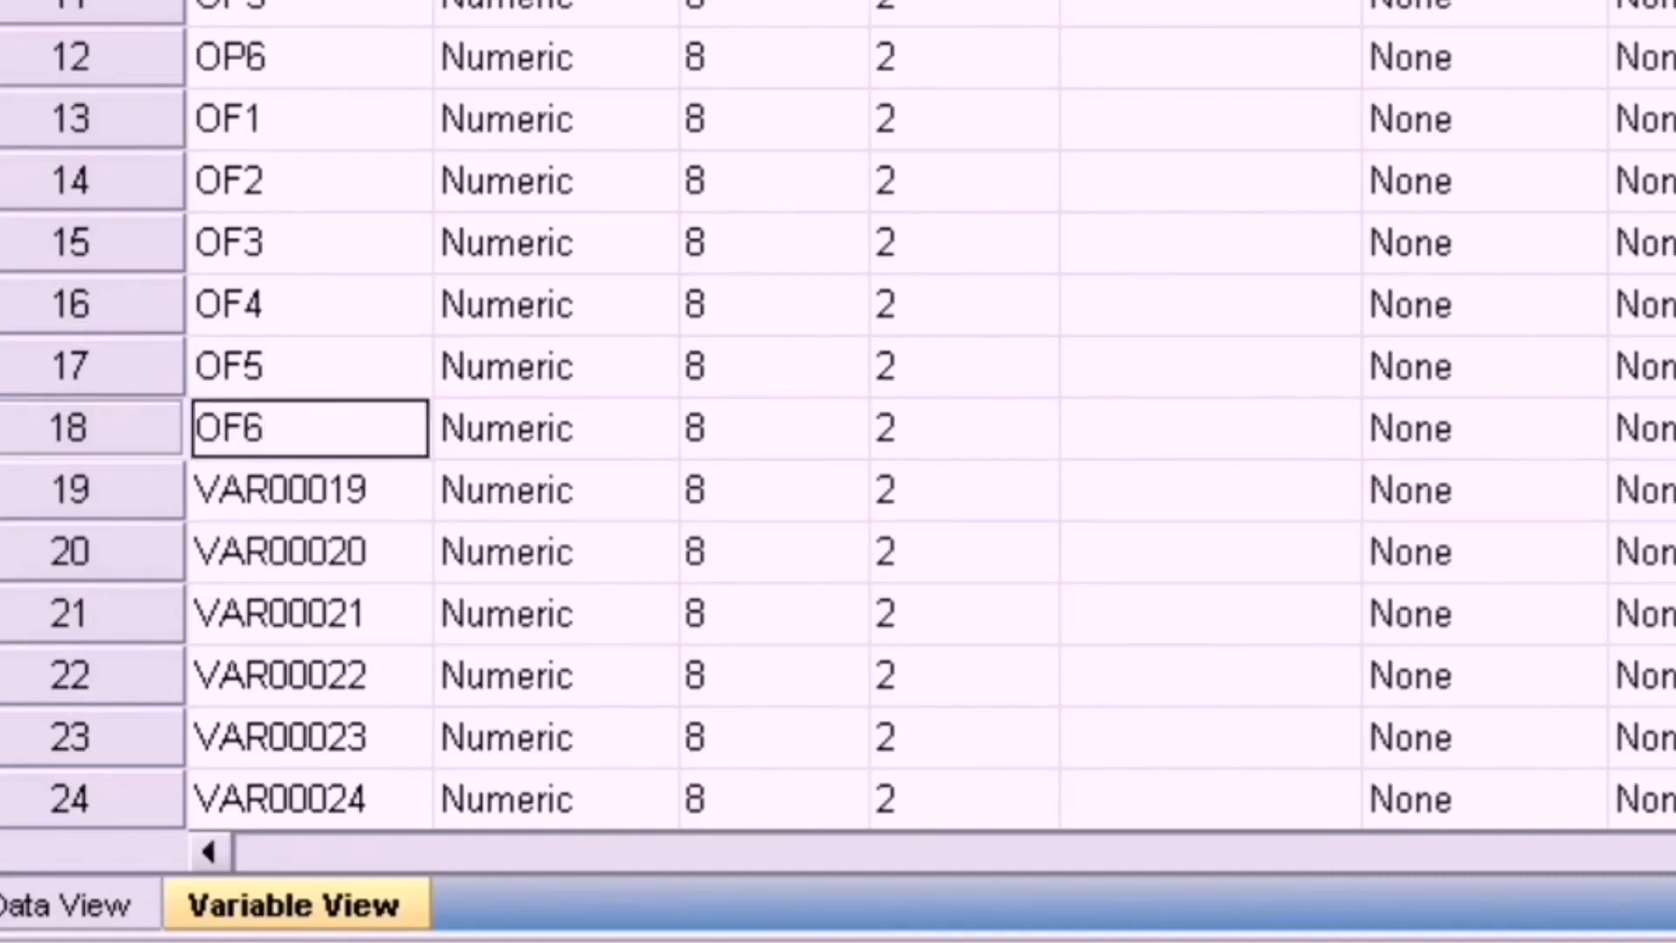
key(Return)
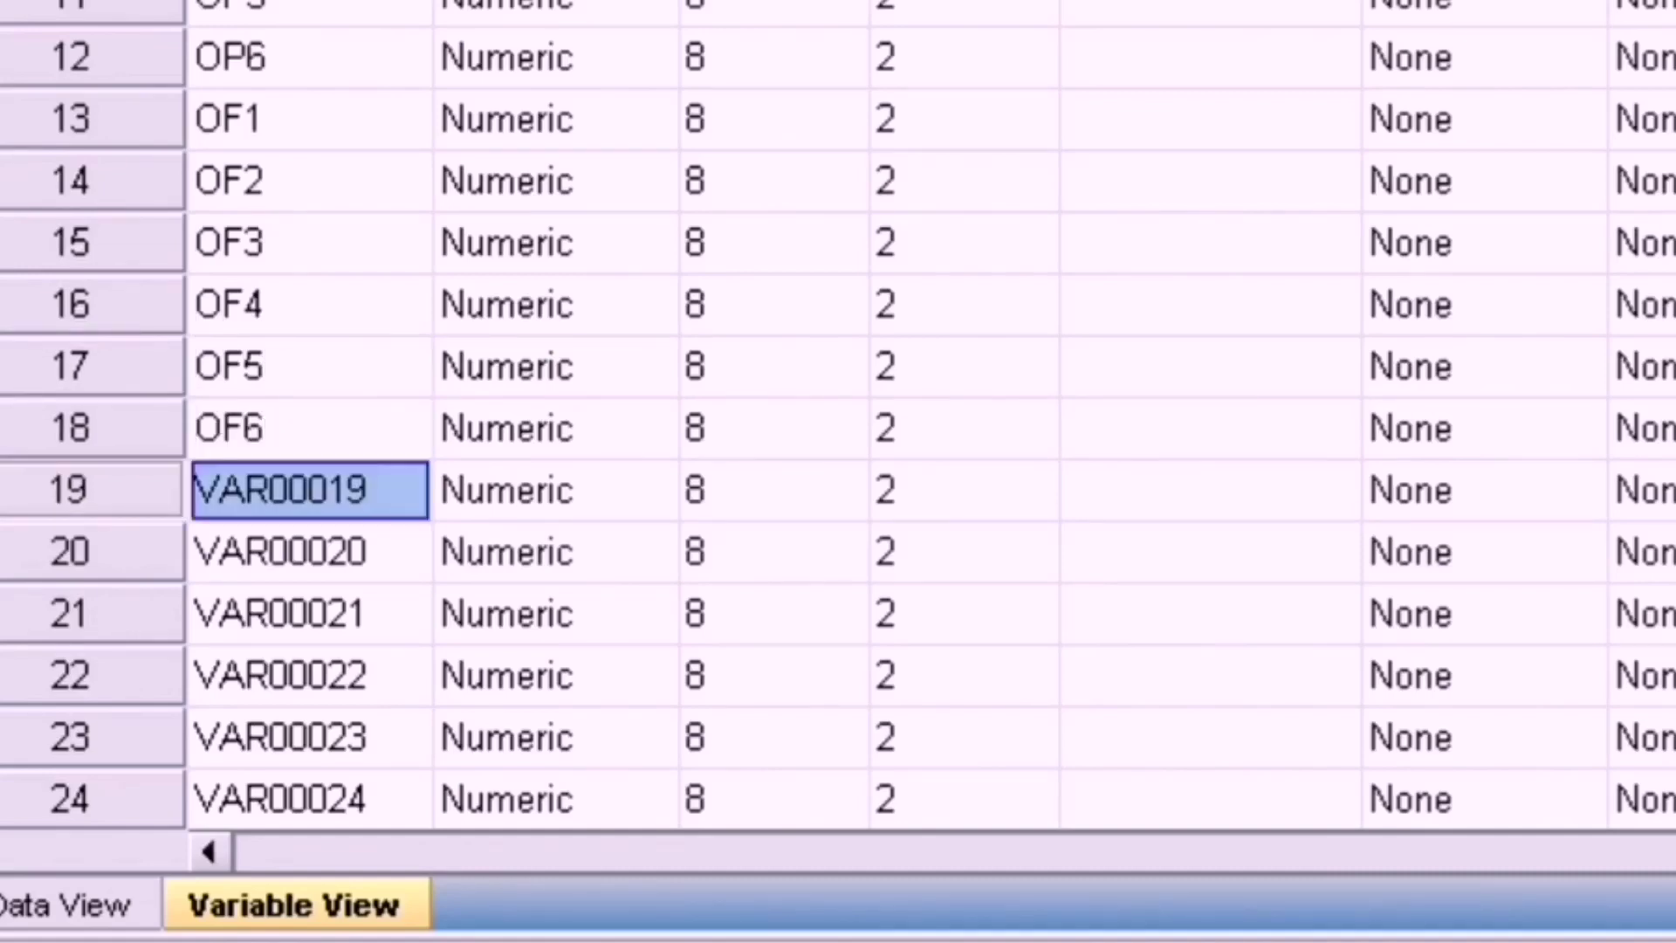
text(OS1)
Step: Name variables 19–24 OS1 through OS6
key(Return)
text(OS)
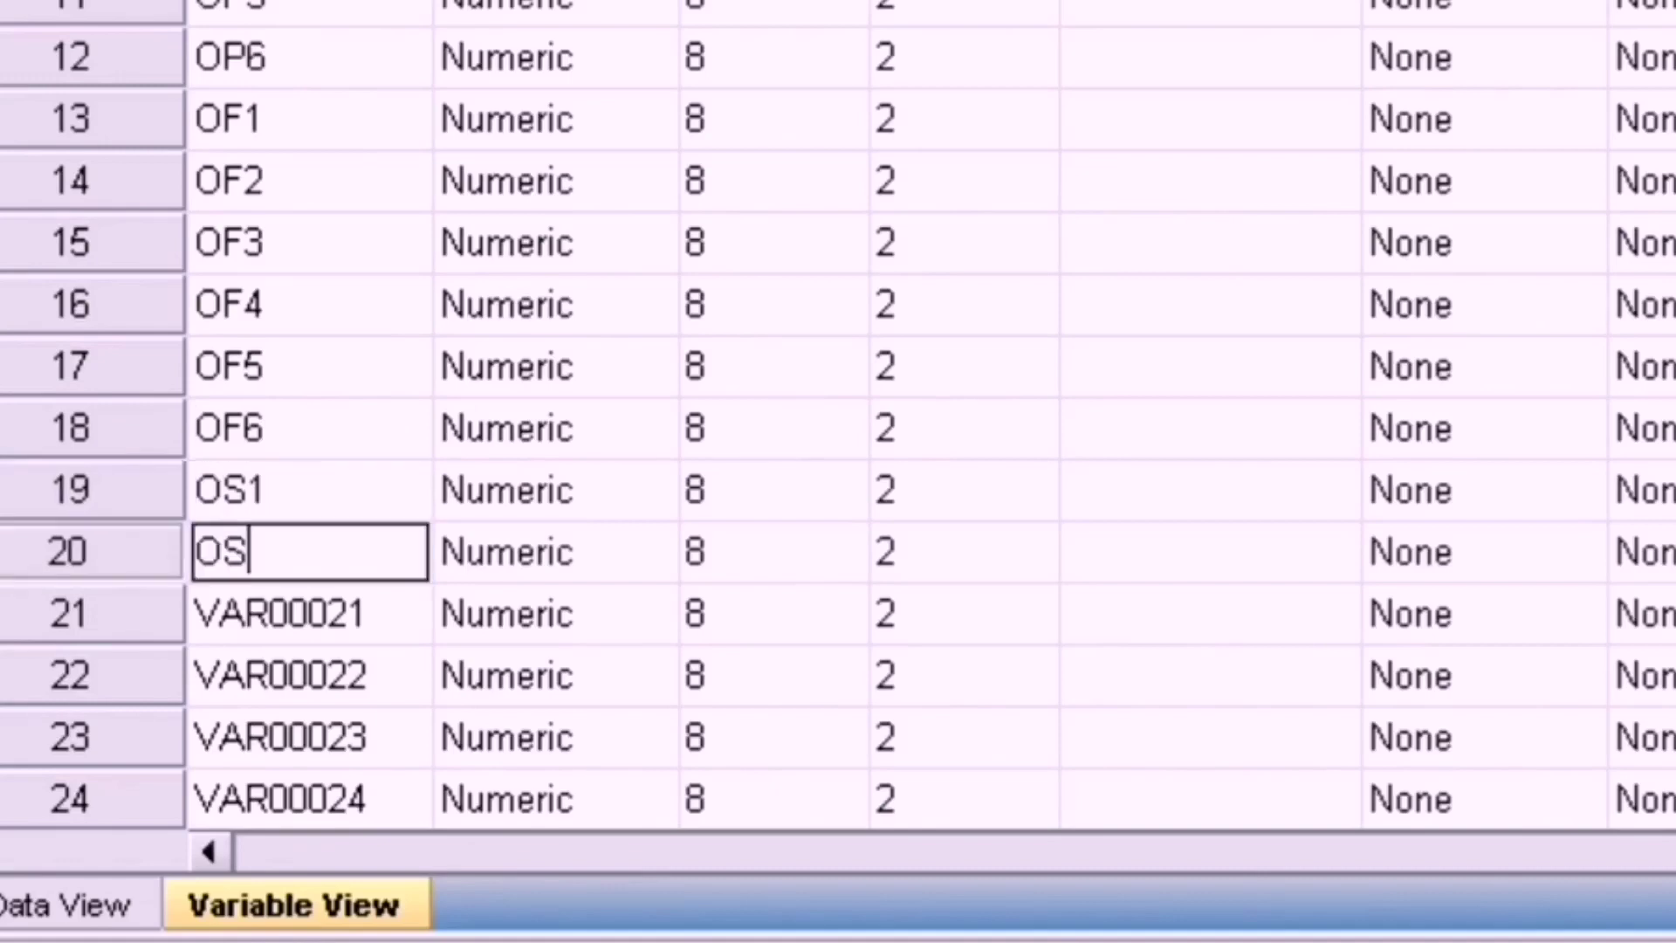
text(2)
key(Return)
text(OS3)
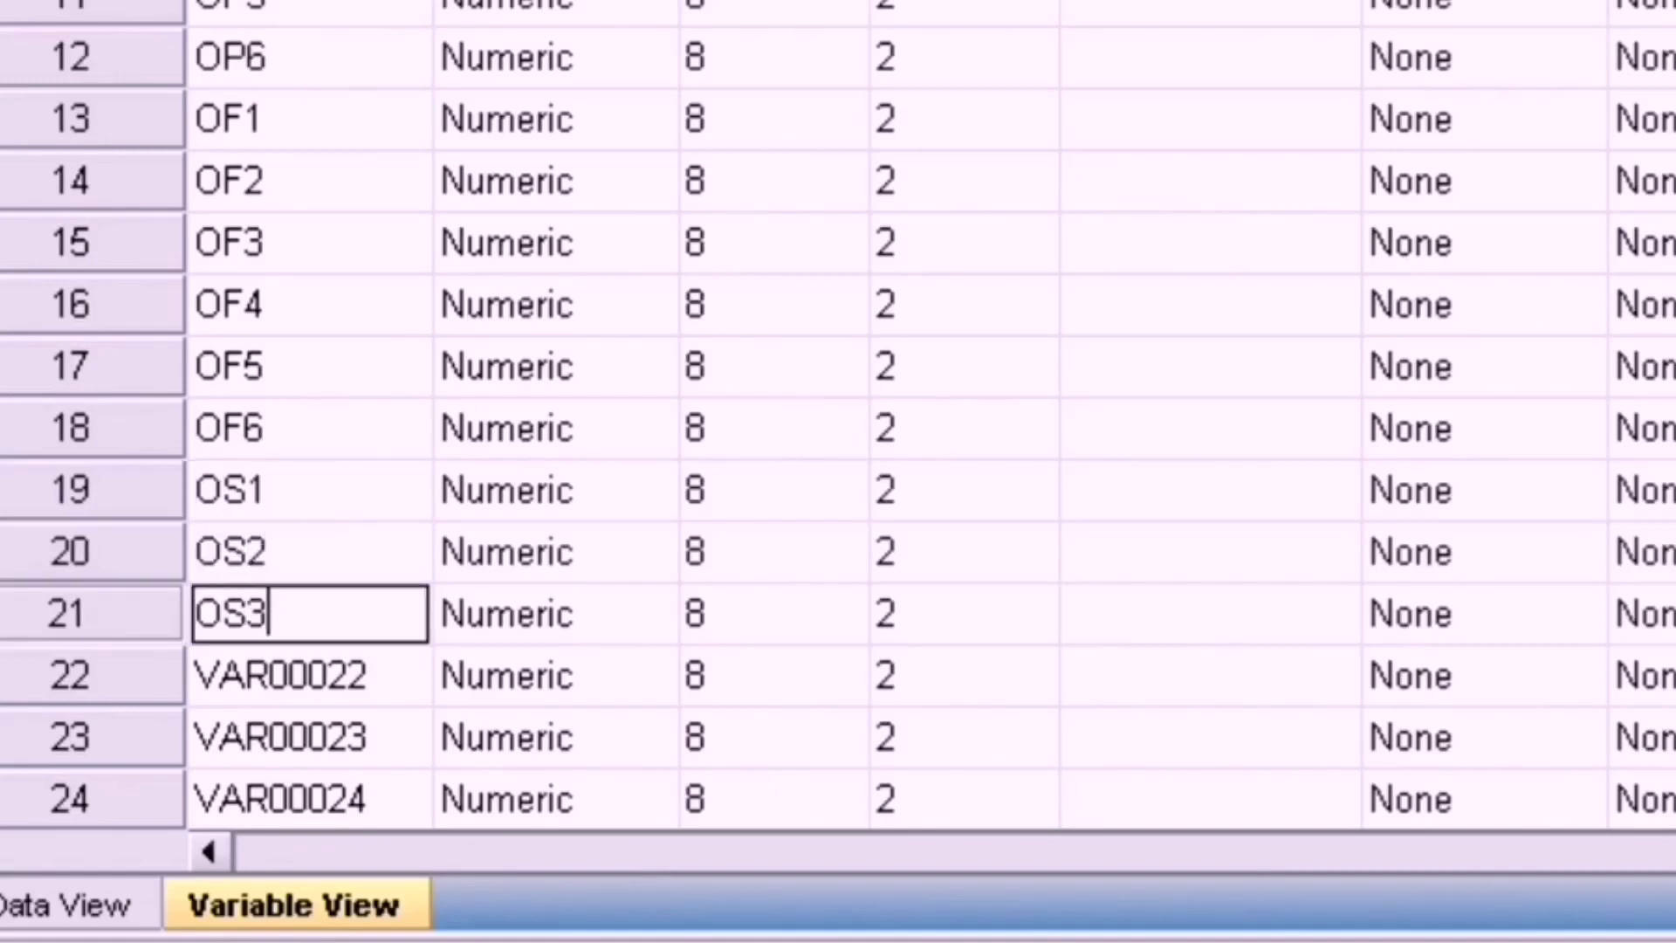
key(Return)
text(OS4)
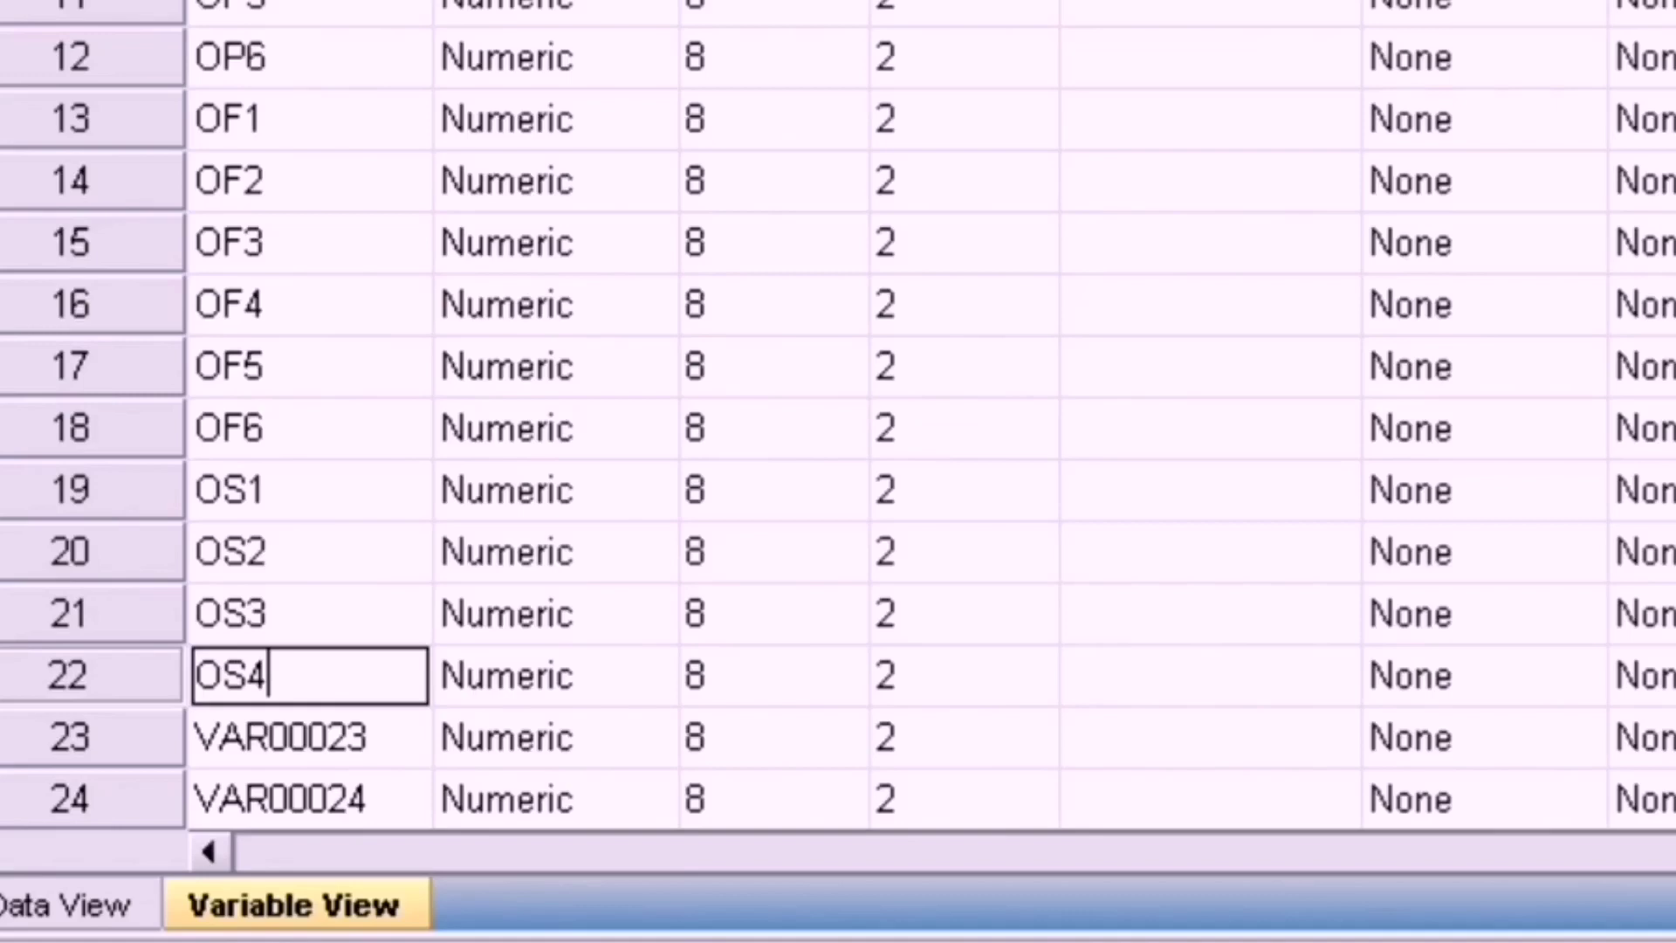
key(Return)
text(OS5)
key(Return)
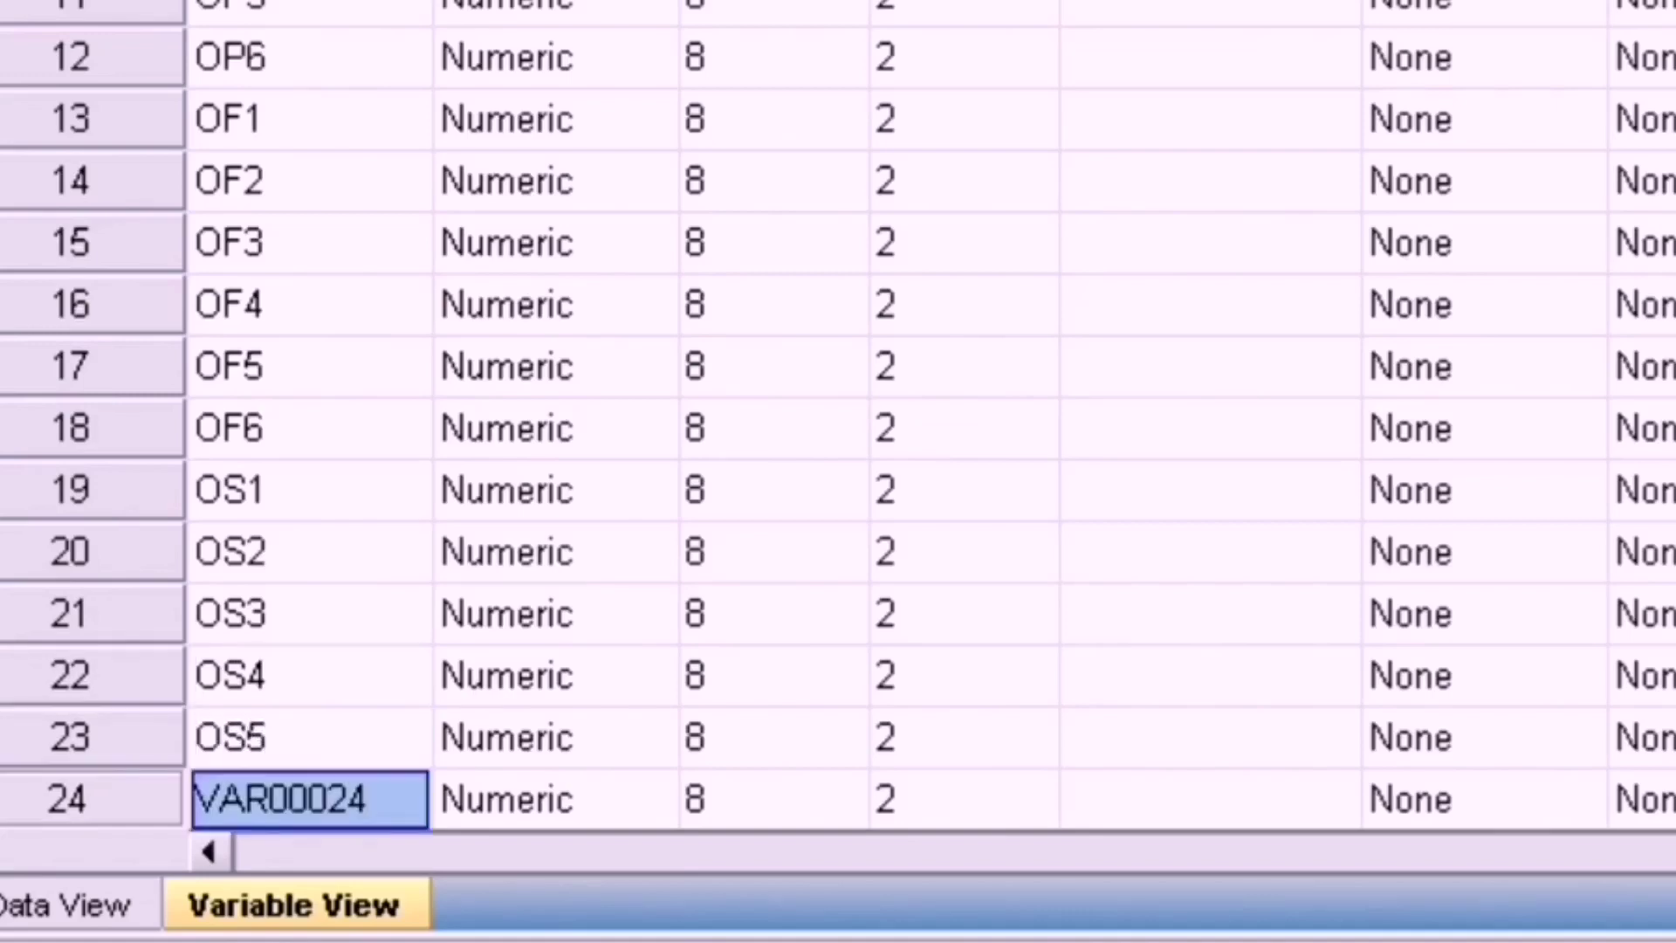
text(OS6)
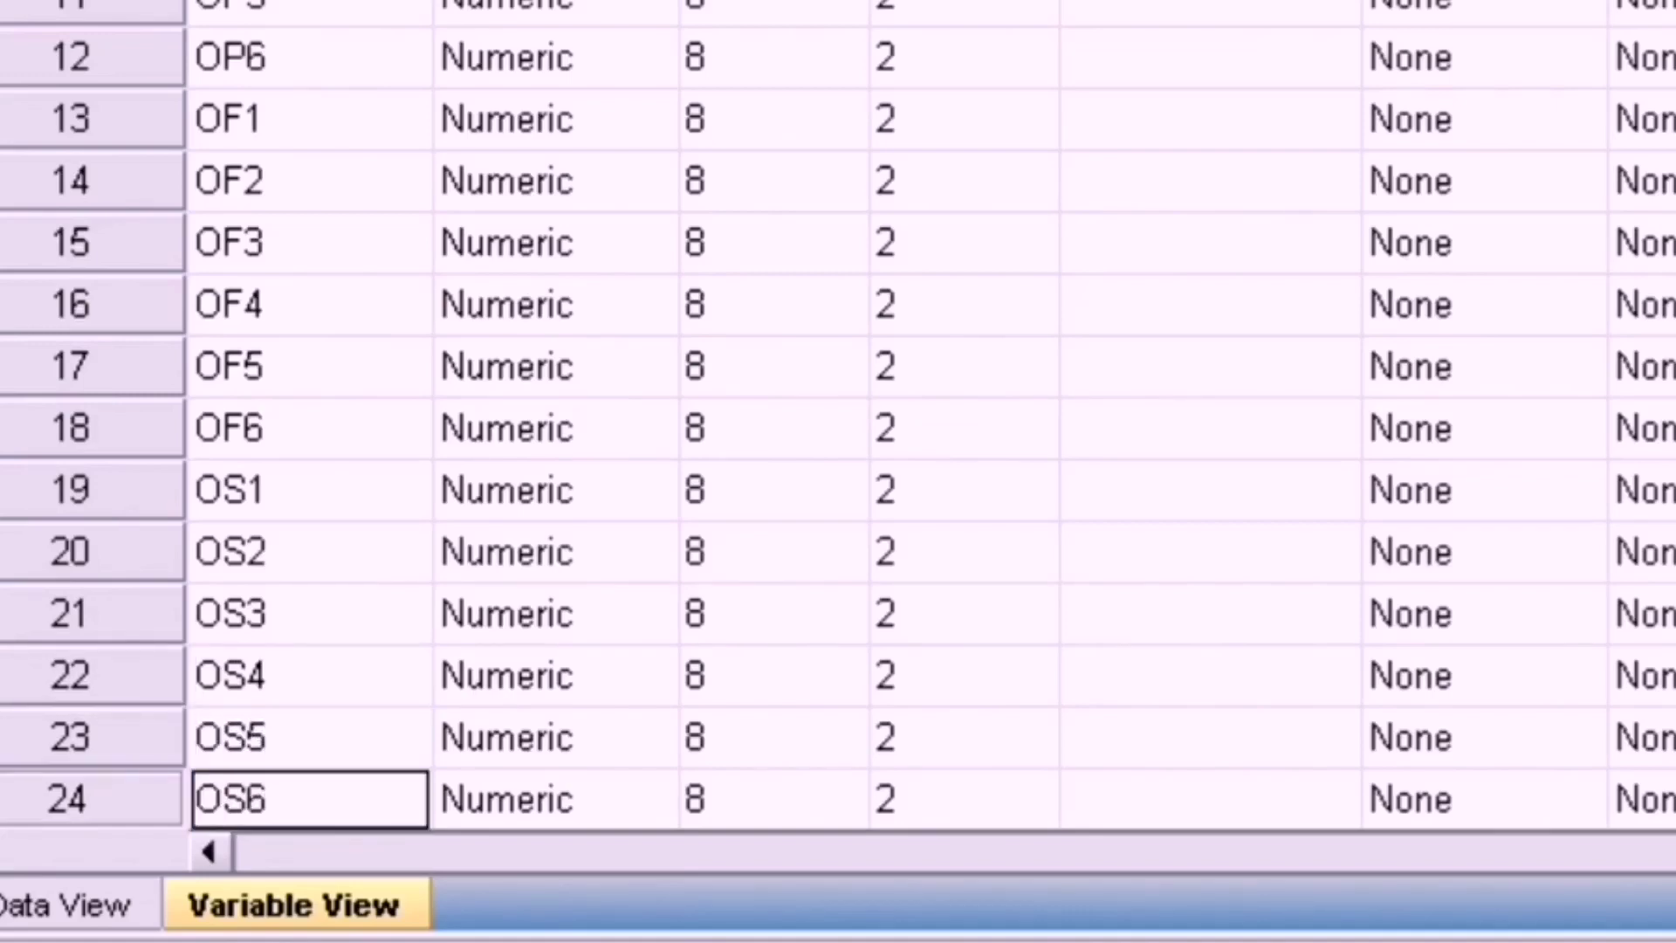
key(Return)
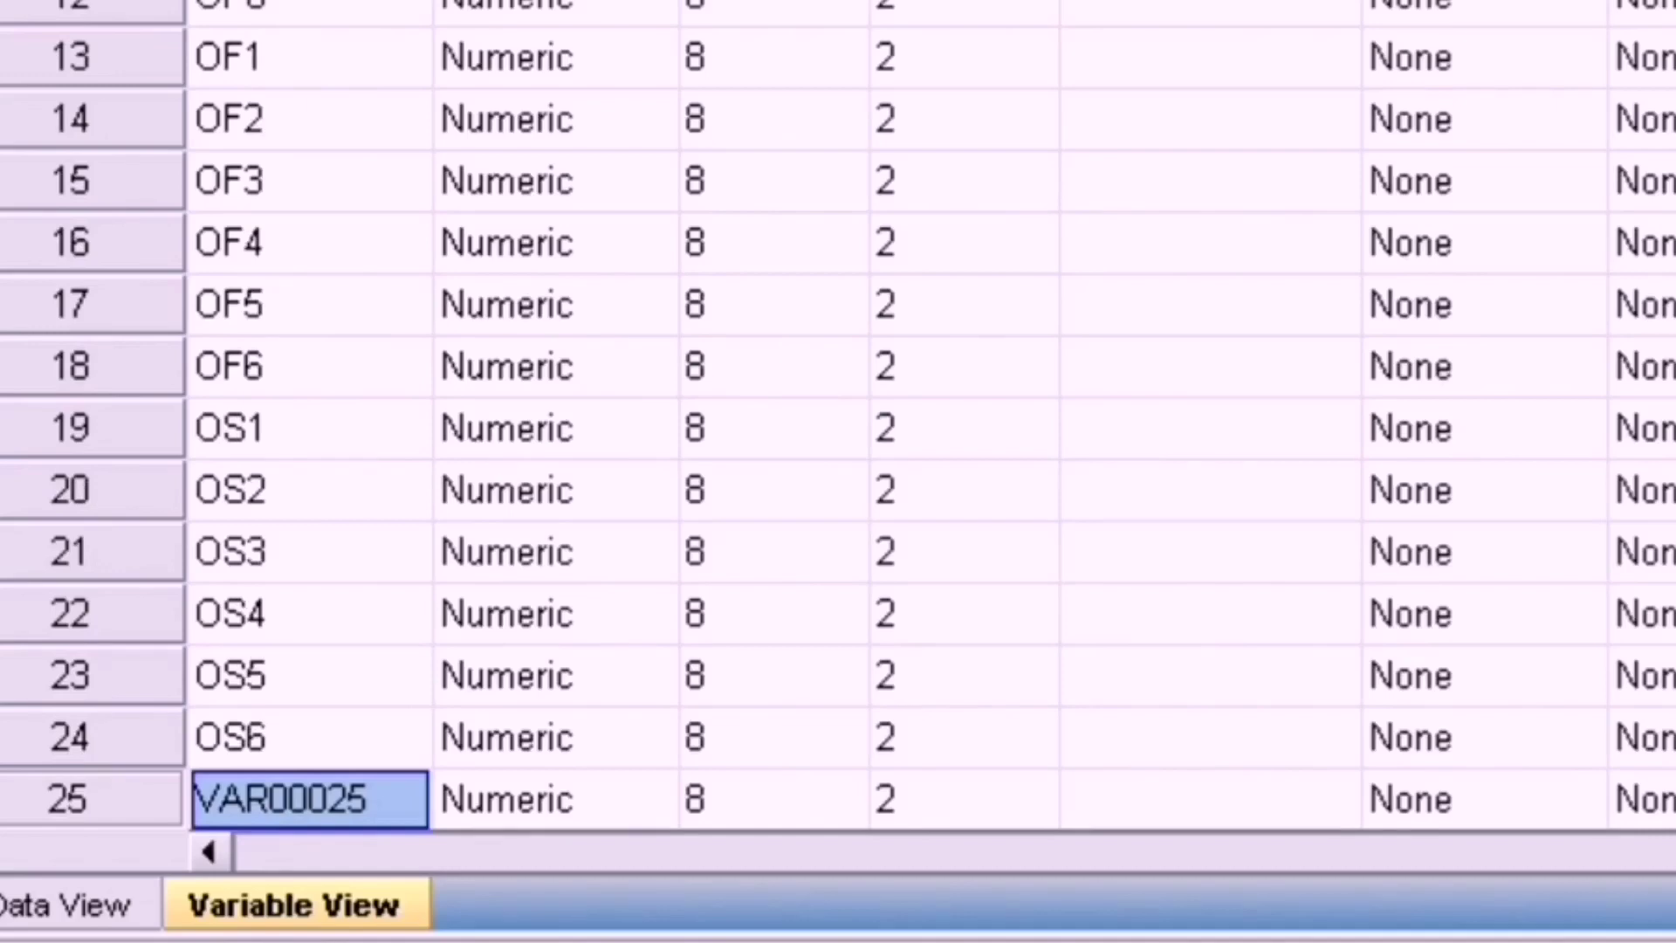
text(OE)
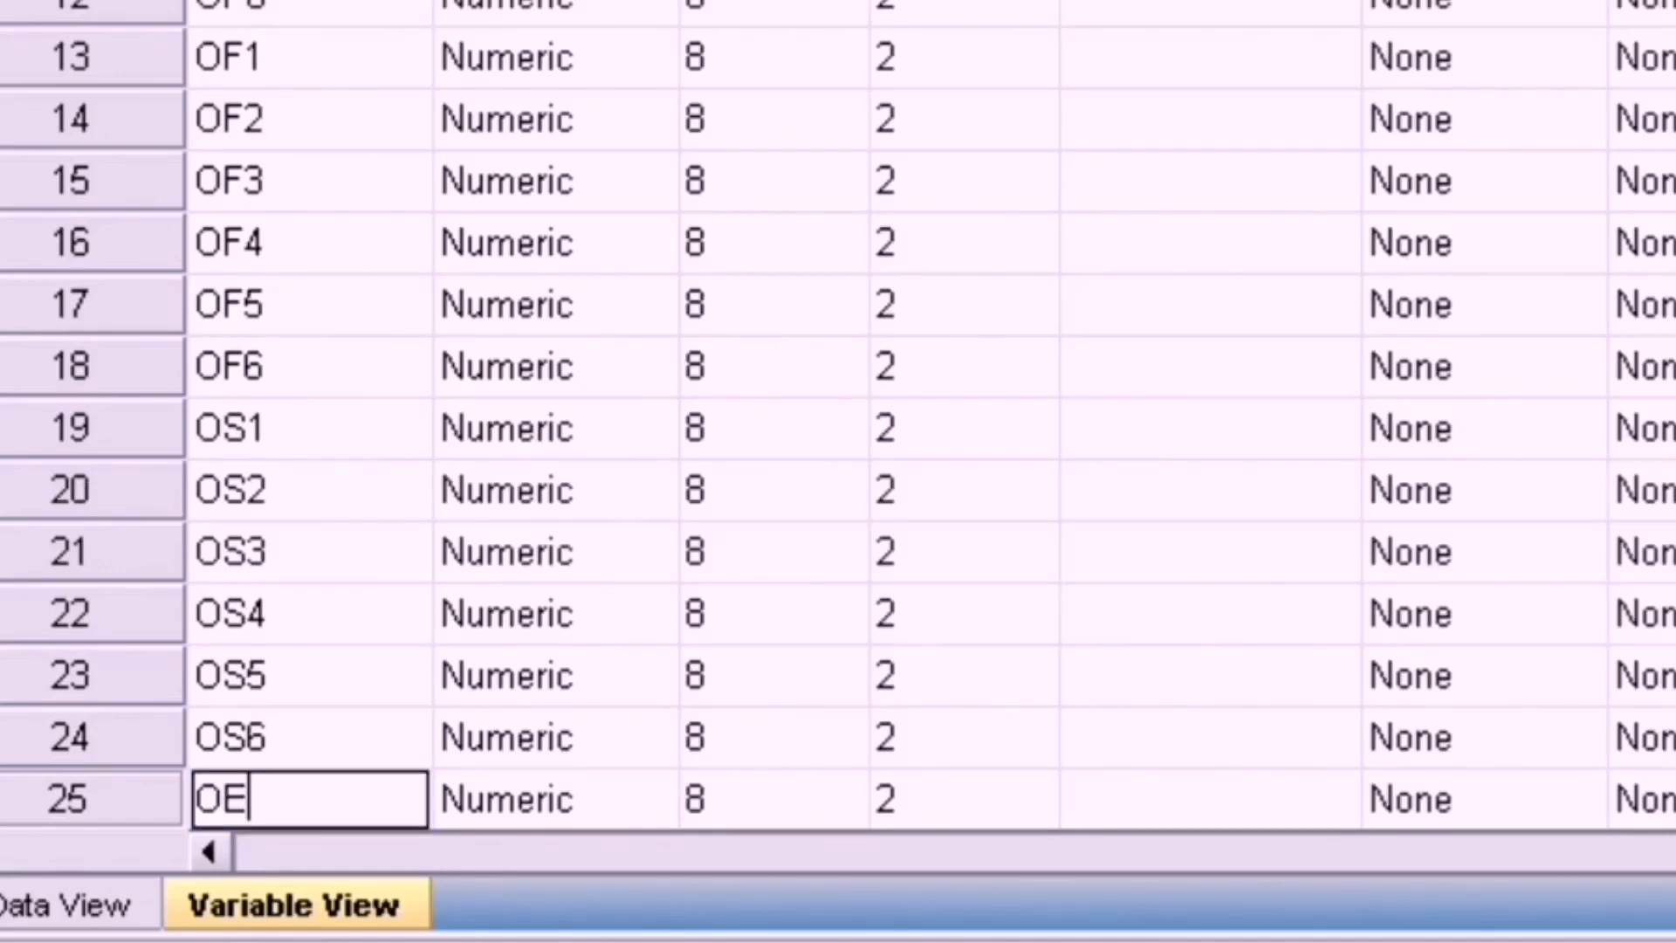
text(1)
Step: Name variables 25–30 OE1 through OE6
key(Return)
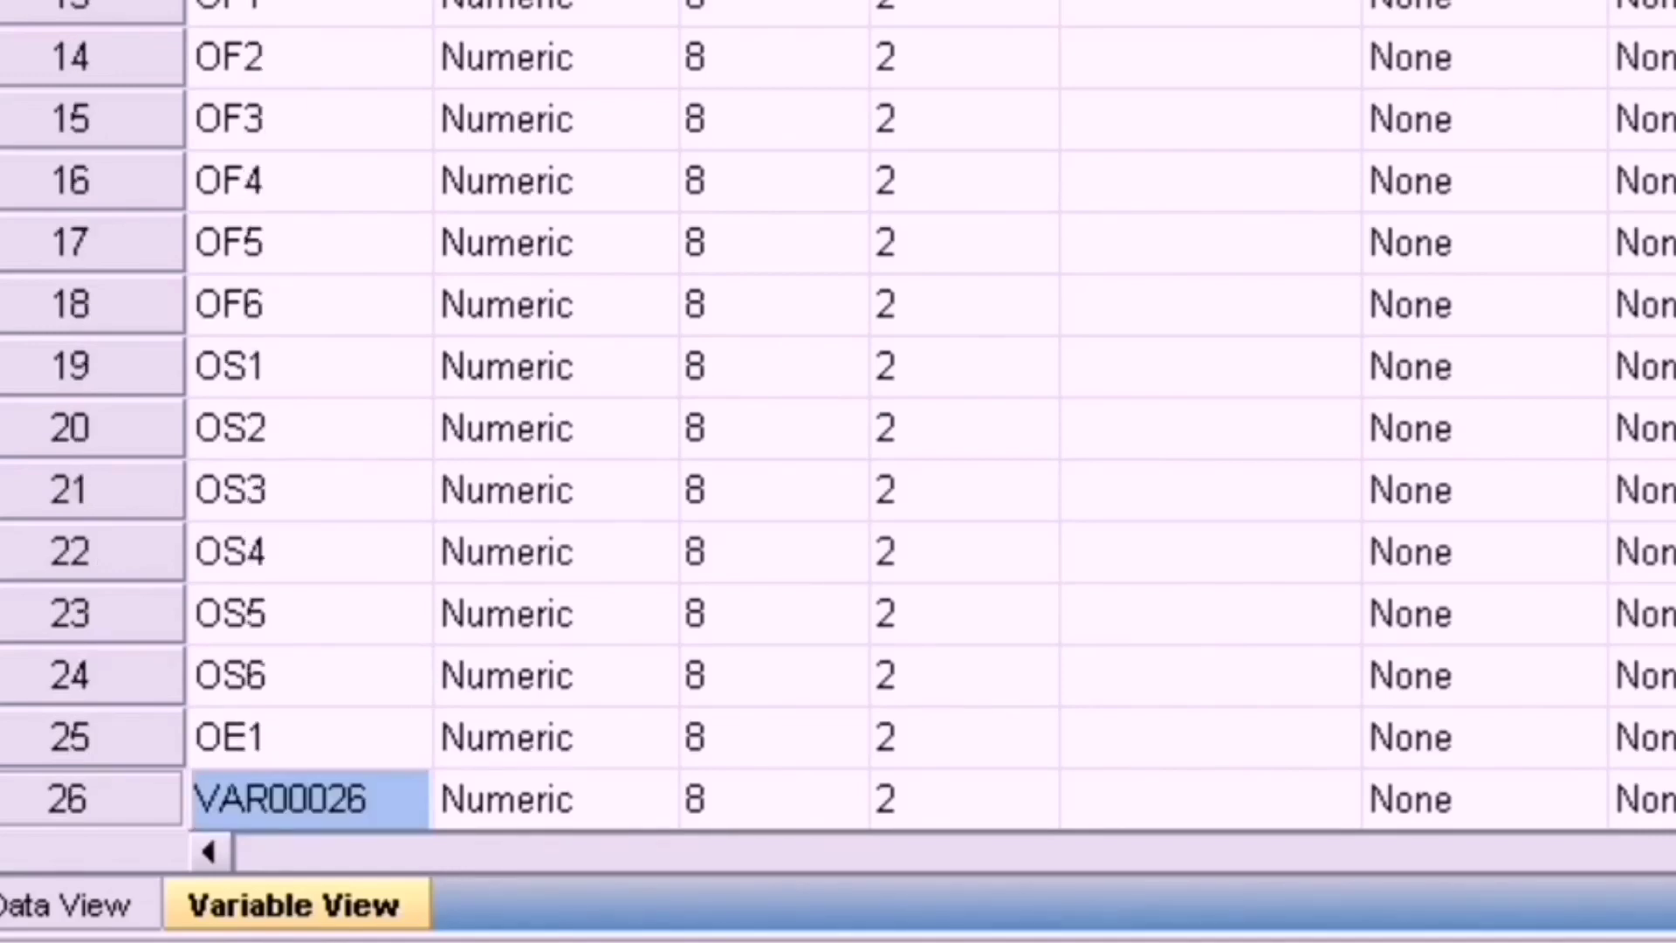
text(OE2)
key(Return)
text(O)
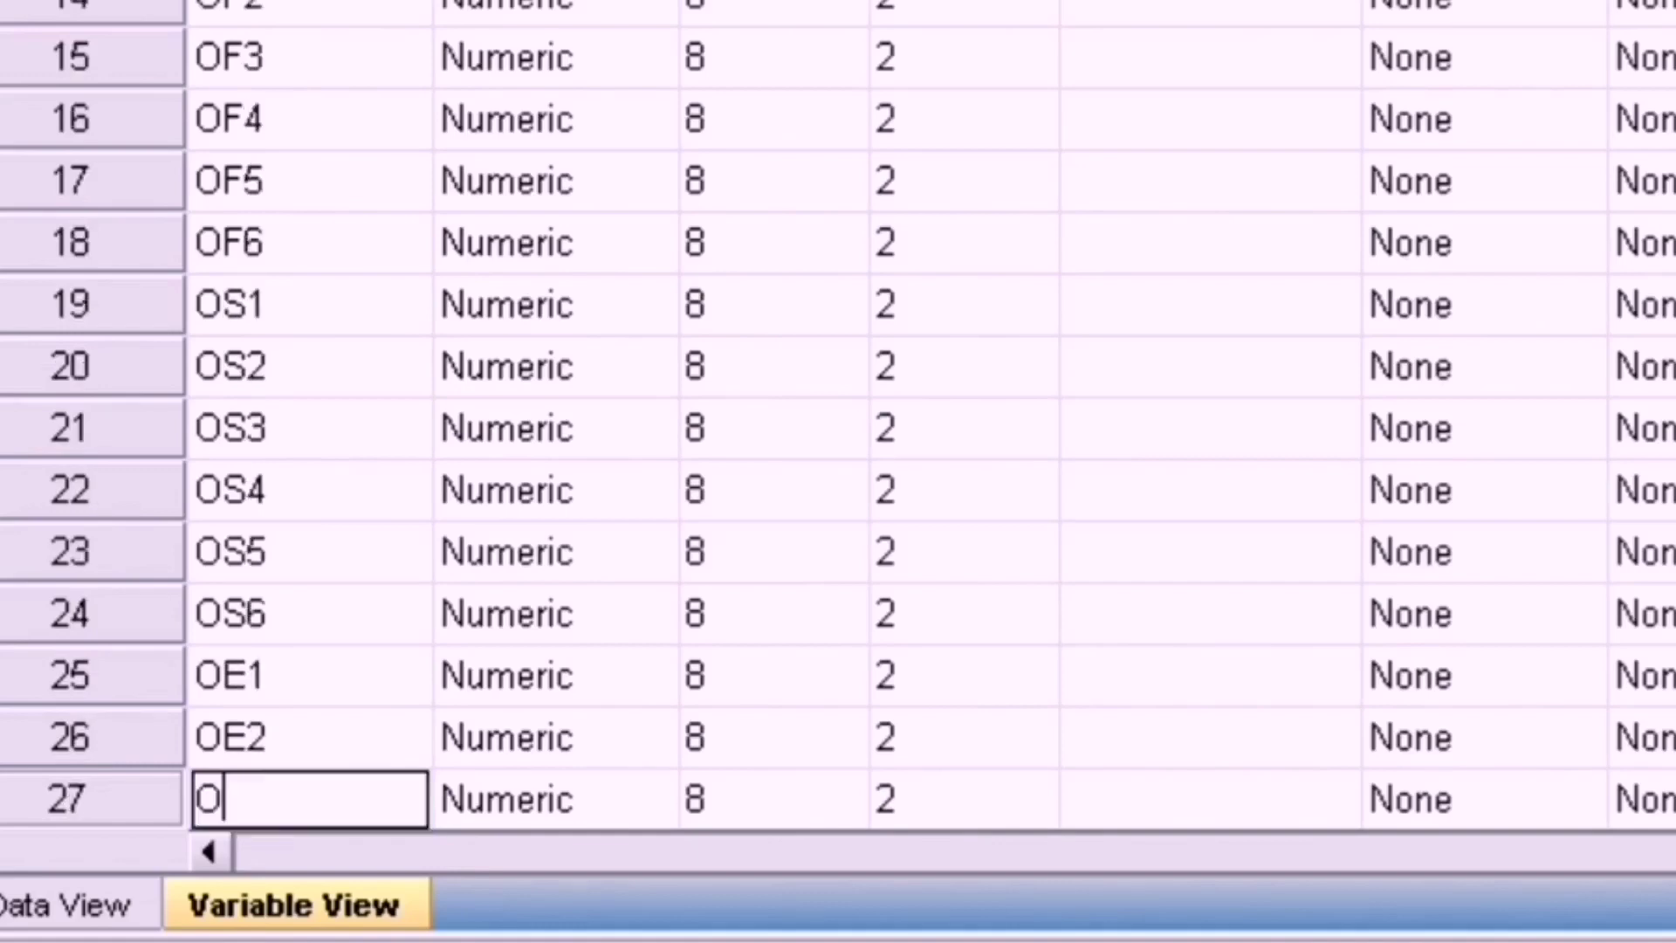
text(E3)
key(Return)
text(OE)
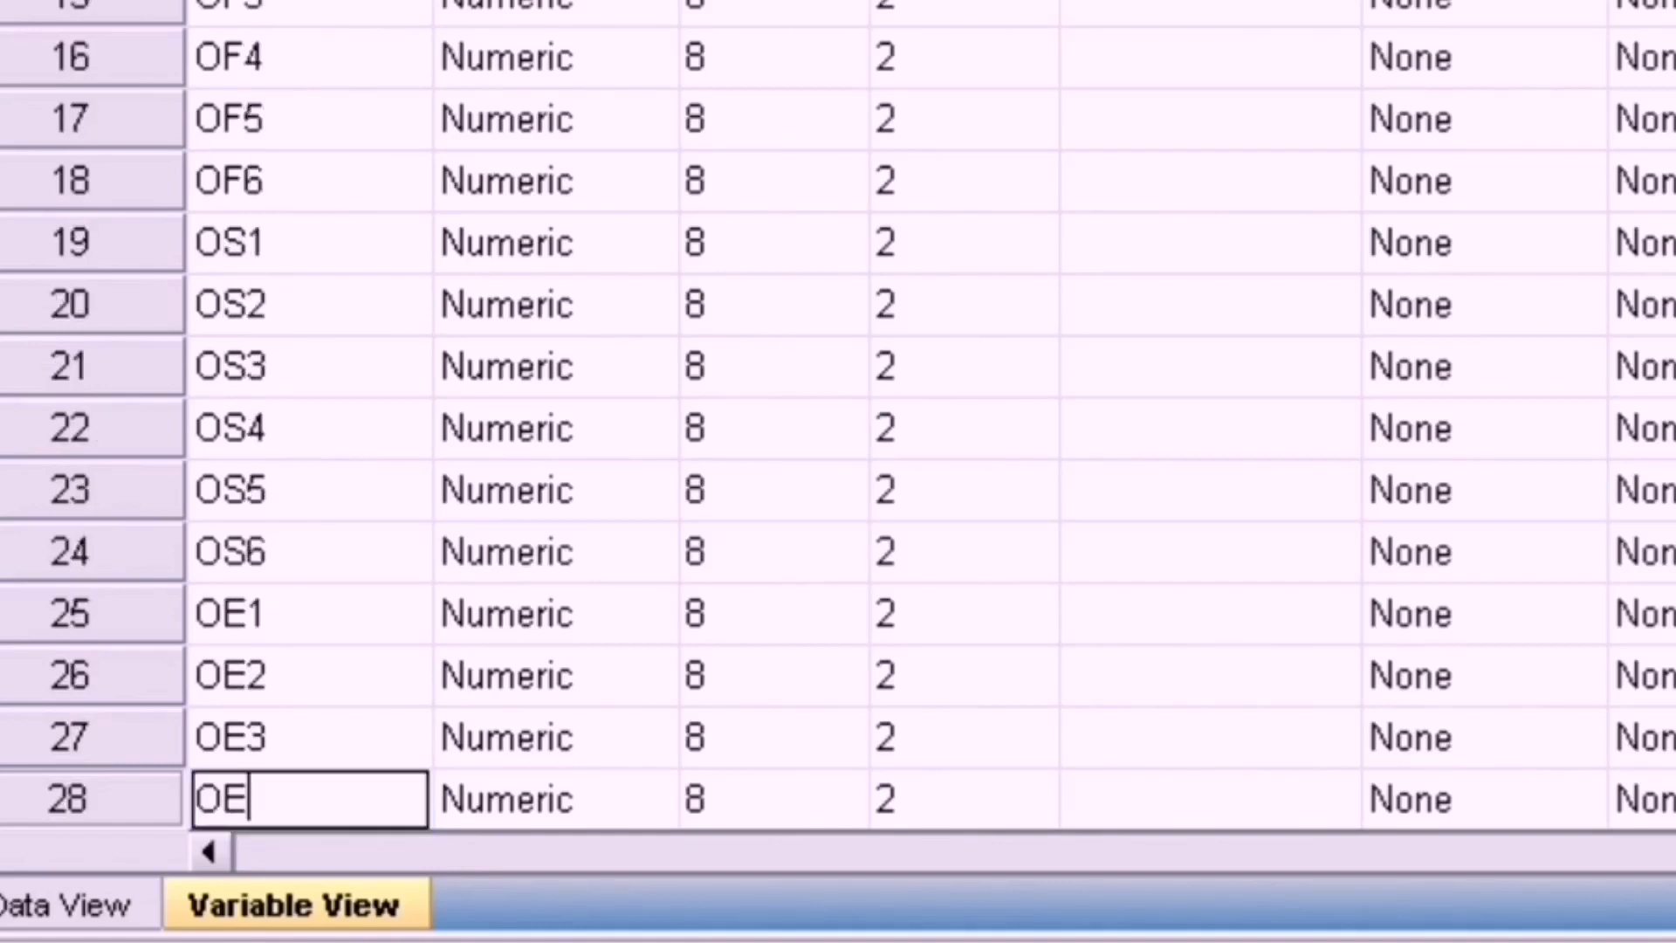
text(4)
key(Return)
text(OE5)
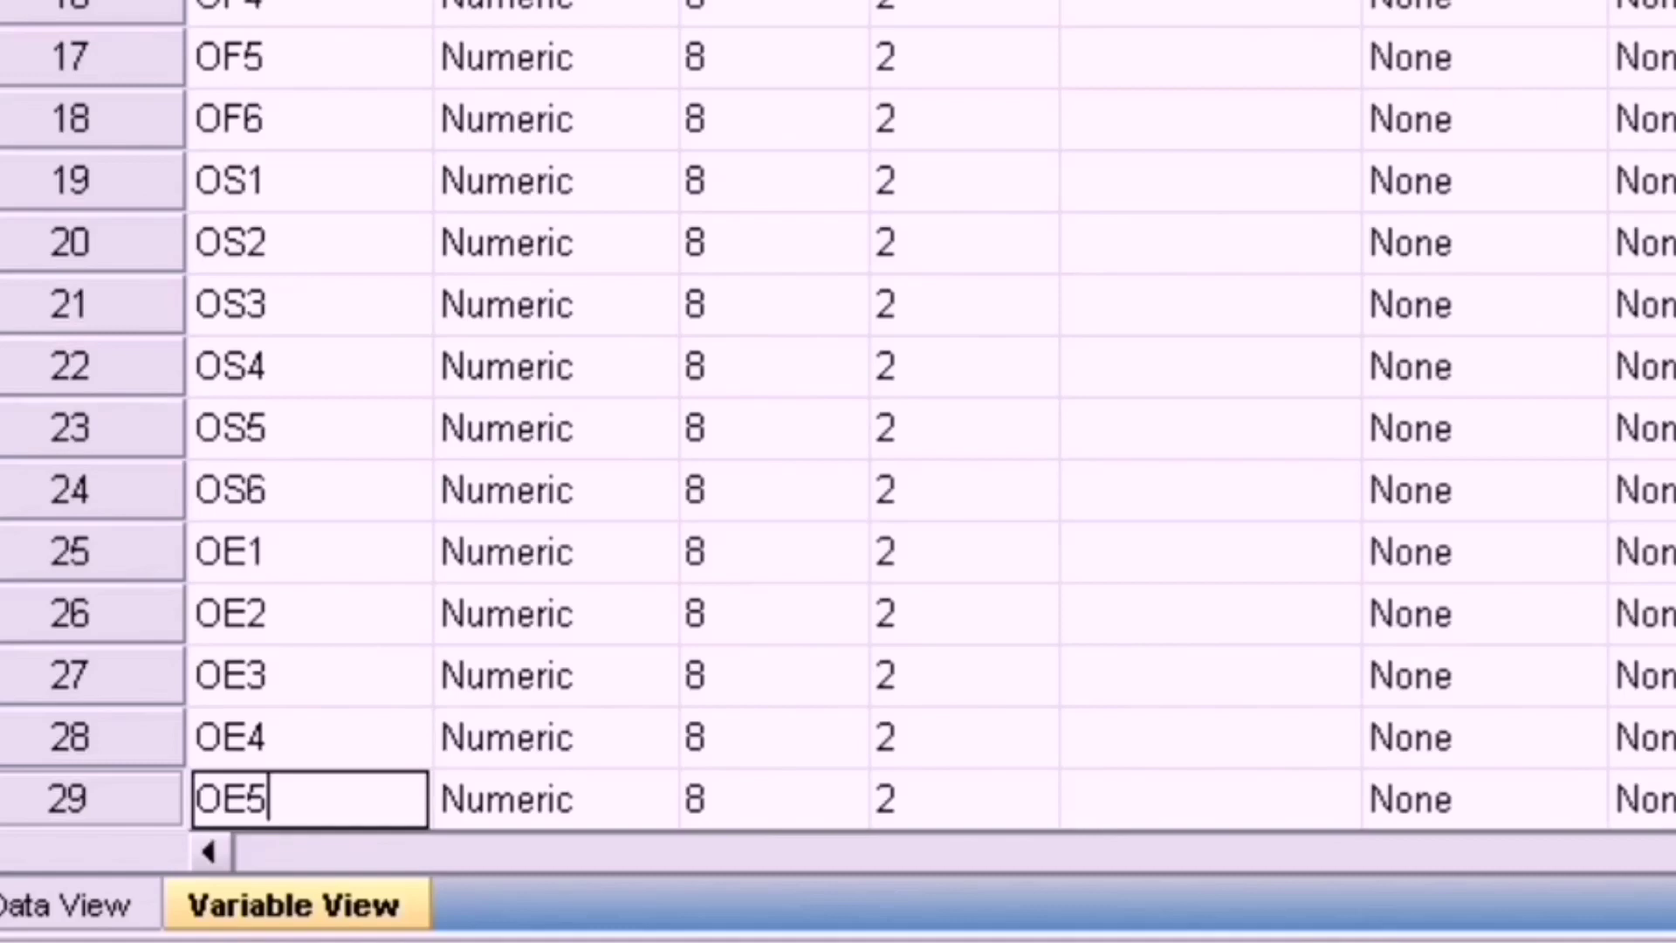
key(Return)
text(OE6)
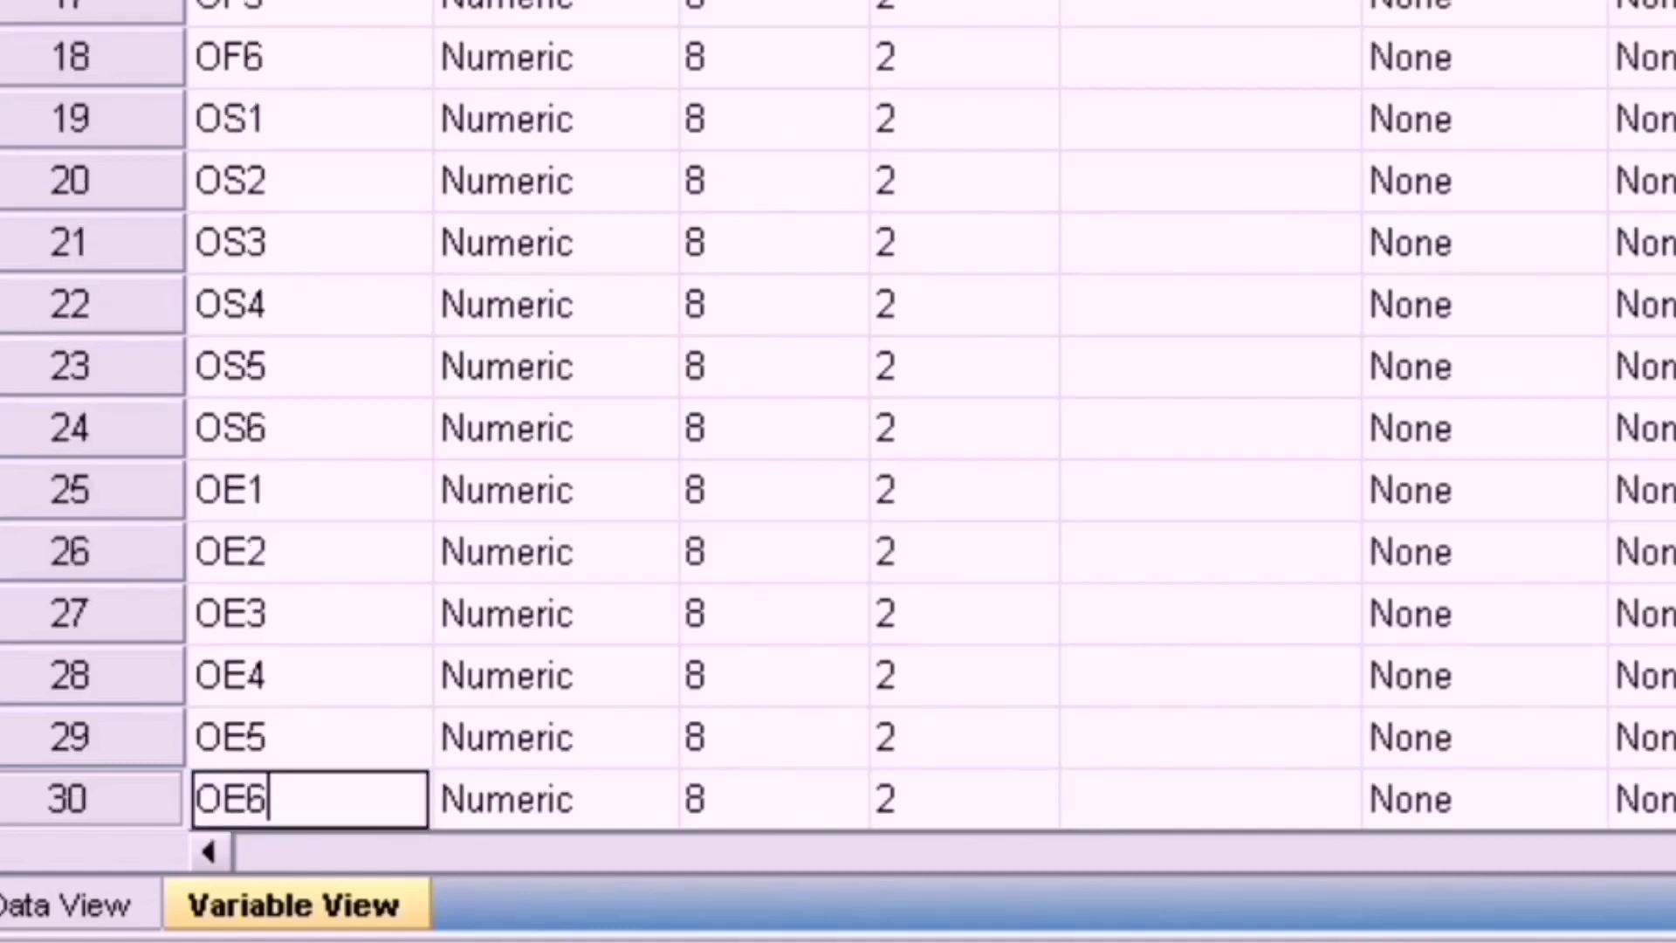
key(Return)
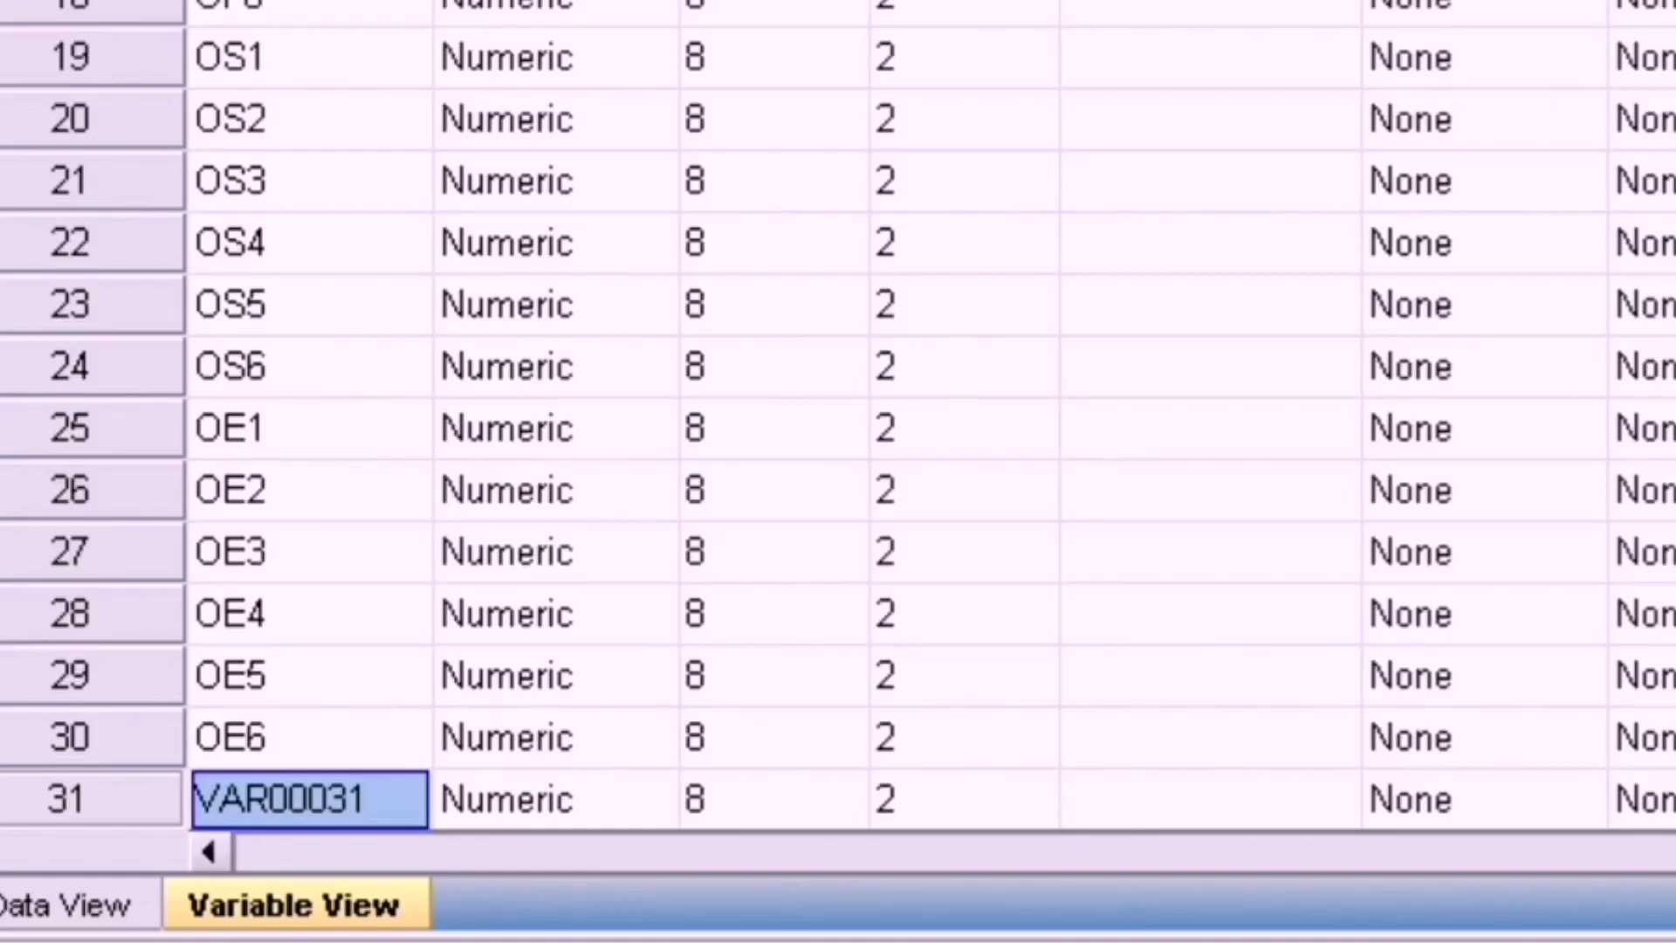
text(OR)
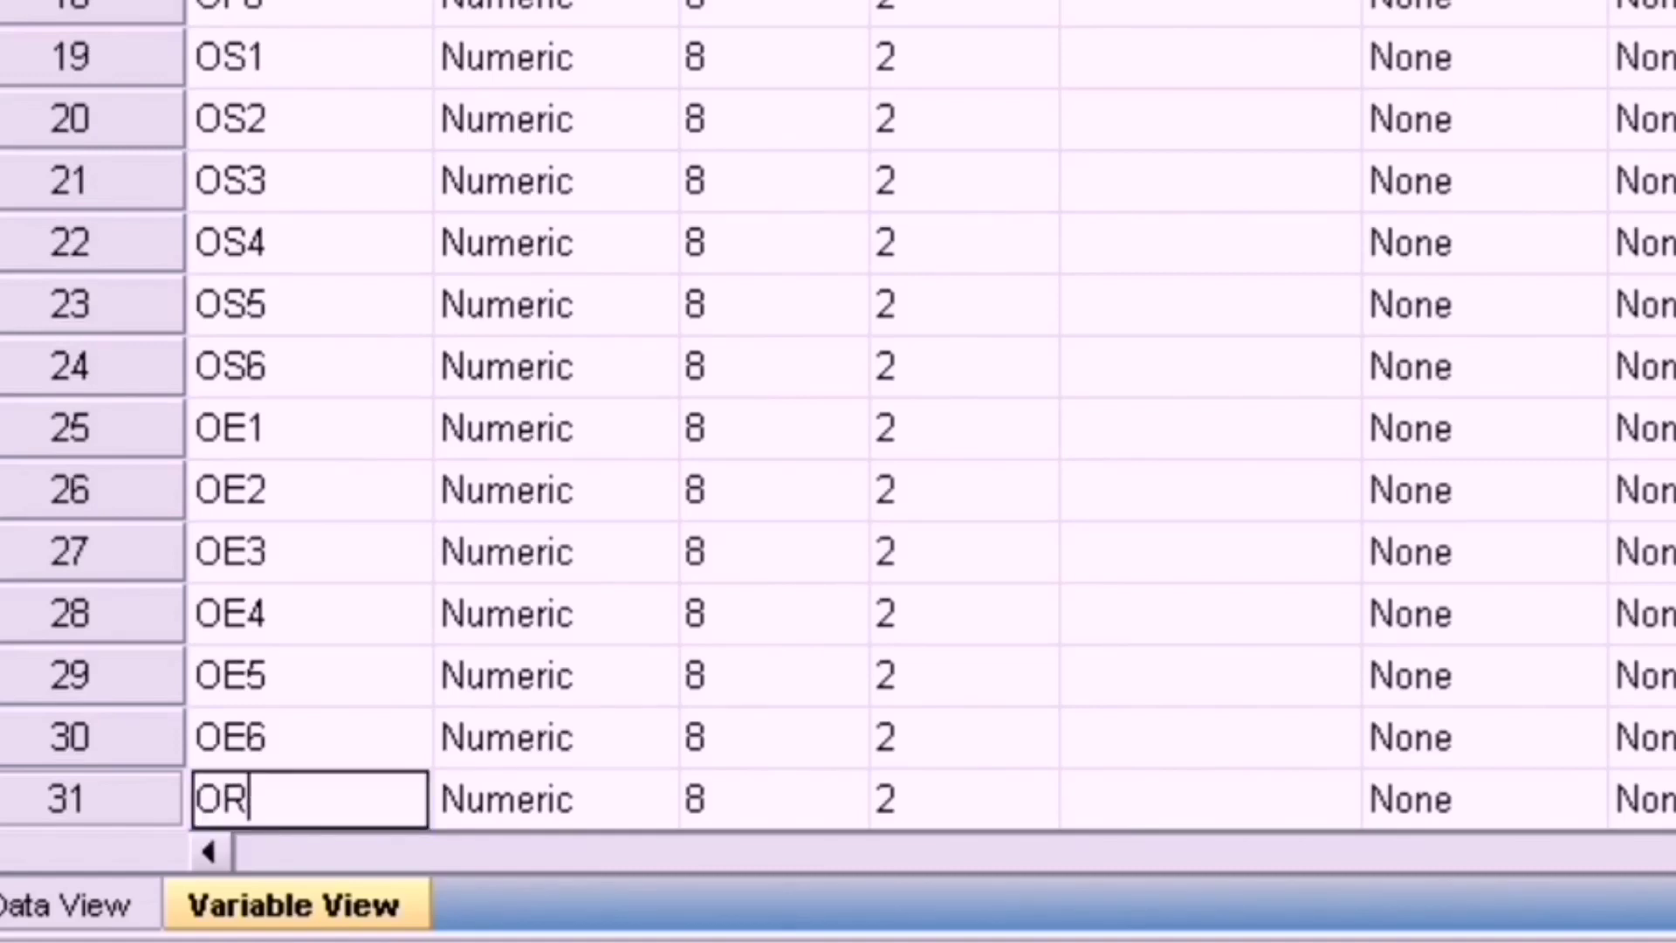
text(1)
Step: Name variables 31–36 OR1 through OR6
key(Return)
text(O)
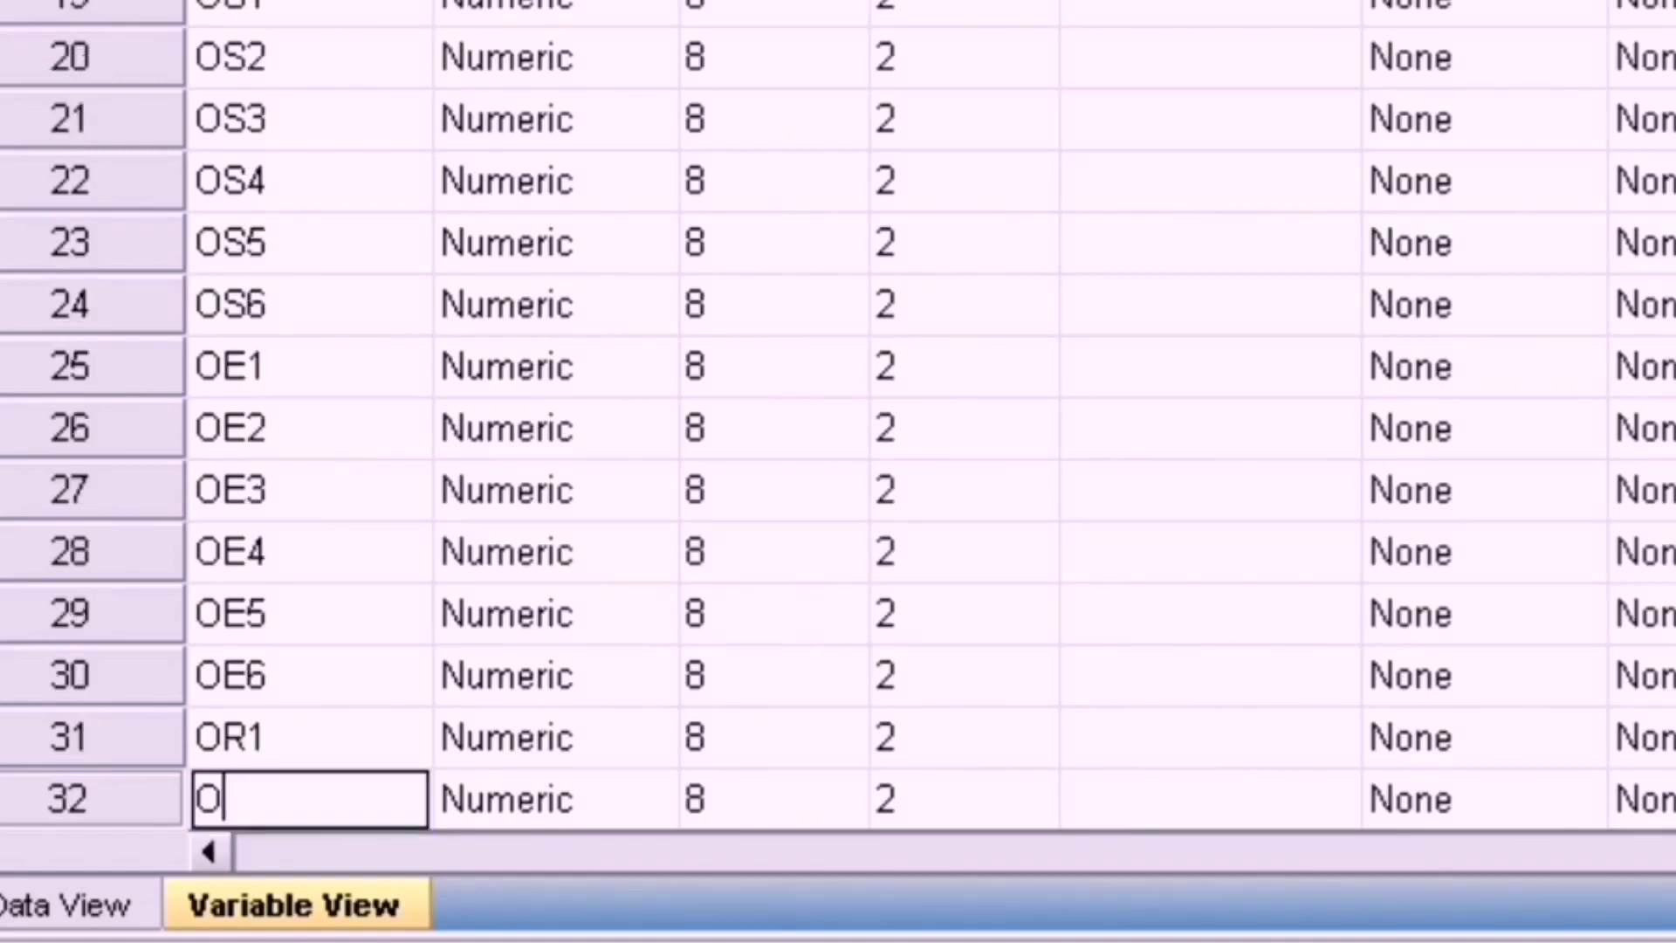
text(R2)
key(Return)
text(O)
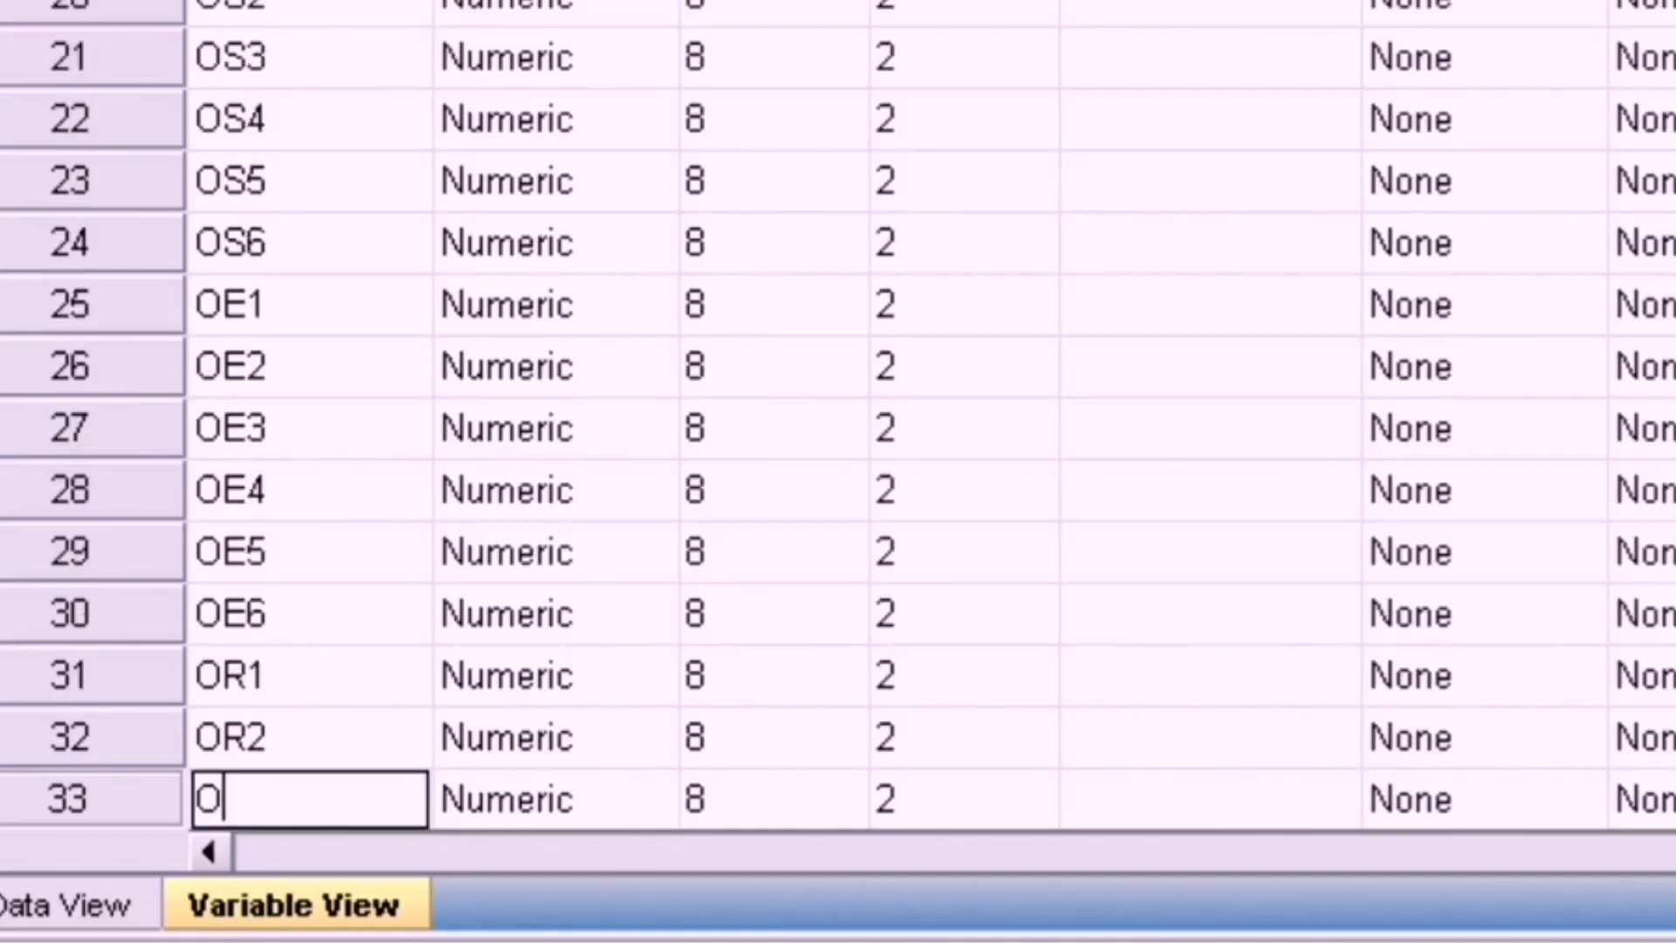
text(R3)
key(Return)
text(O)
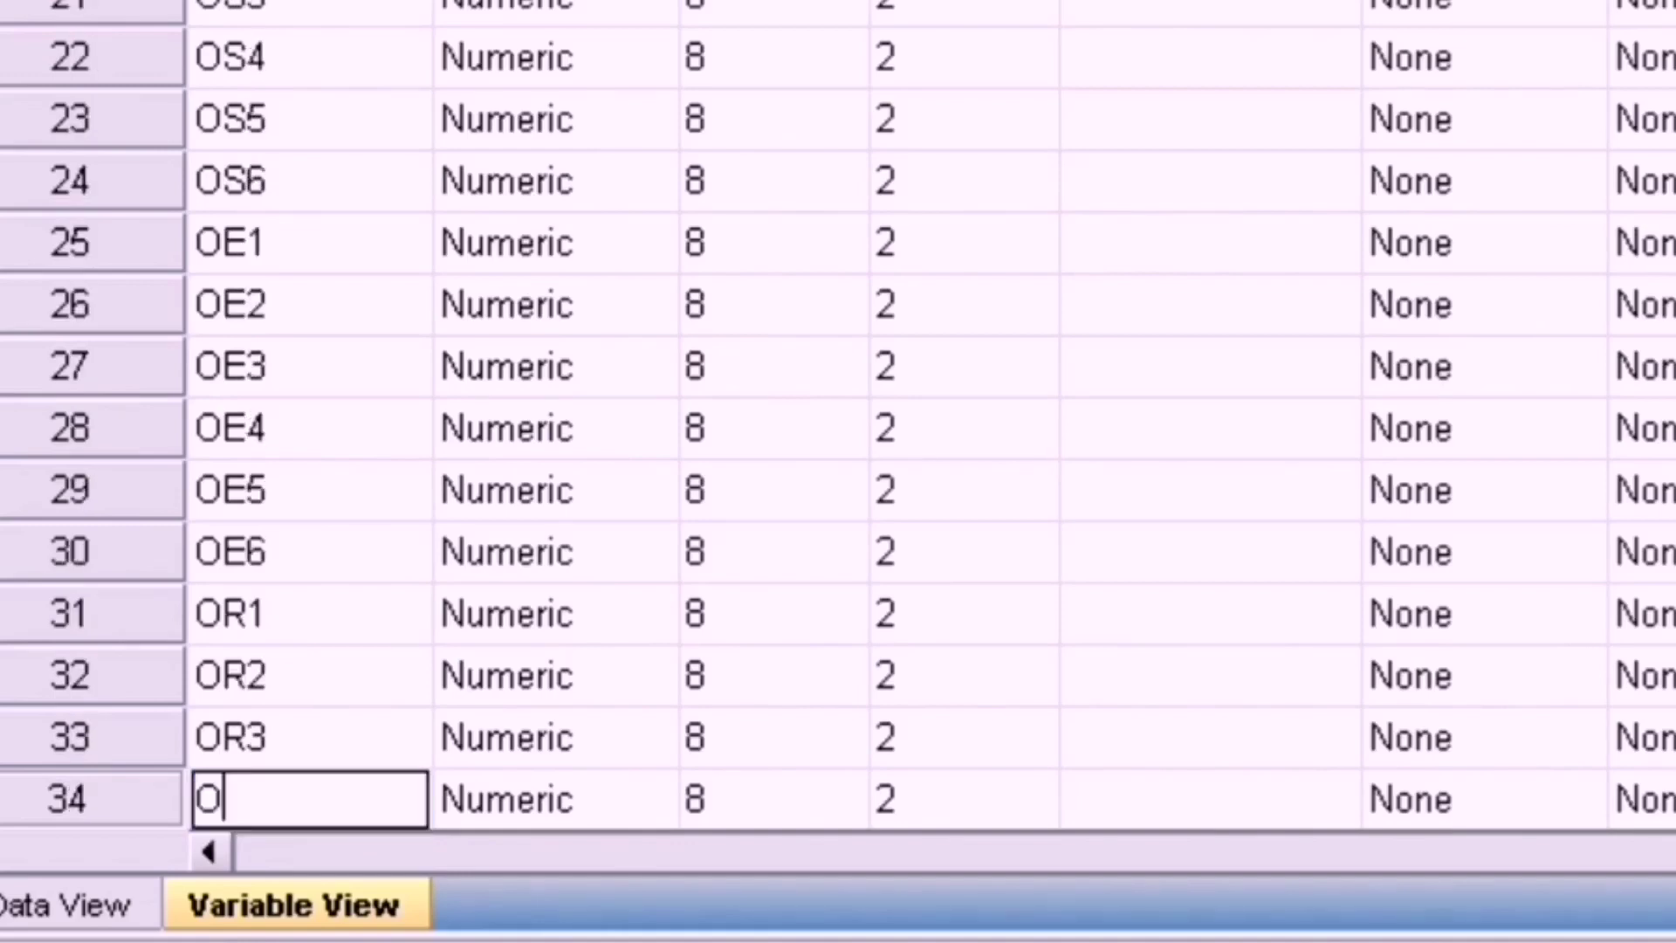
text(R4)
key(Return)
text(OR)
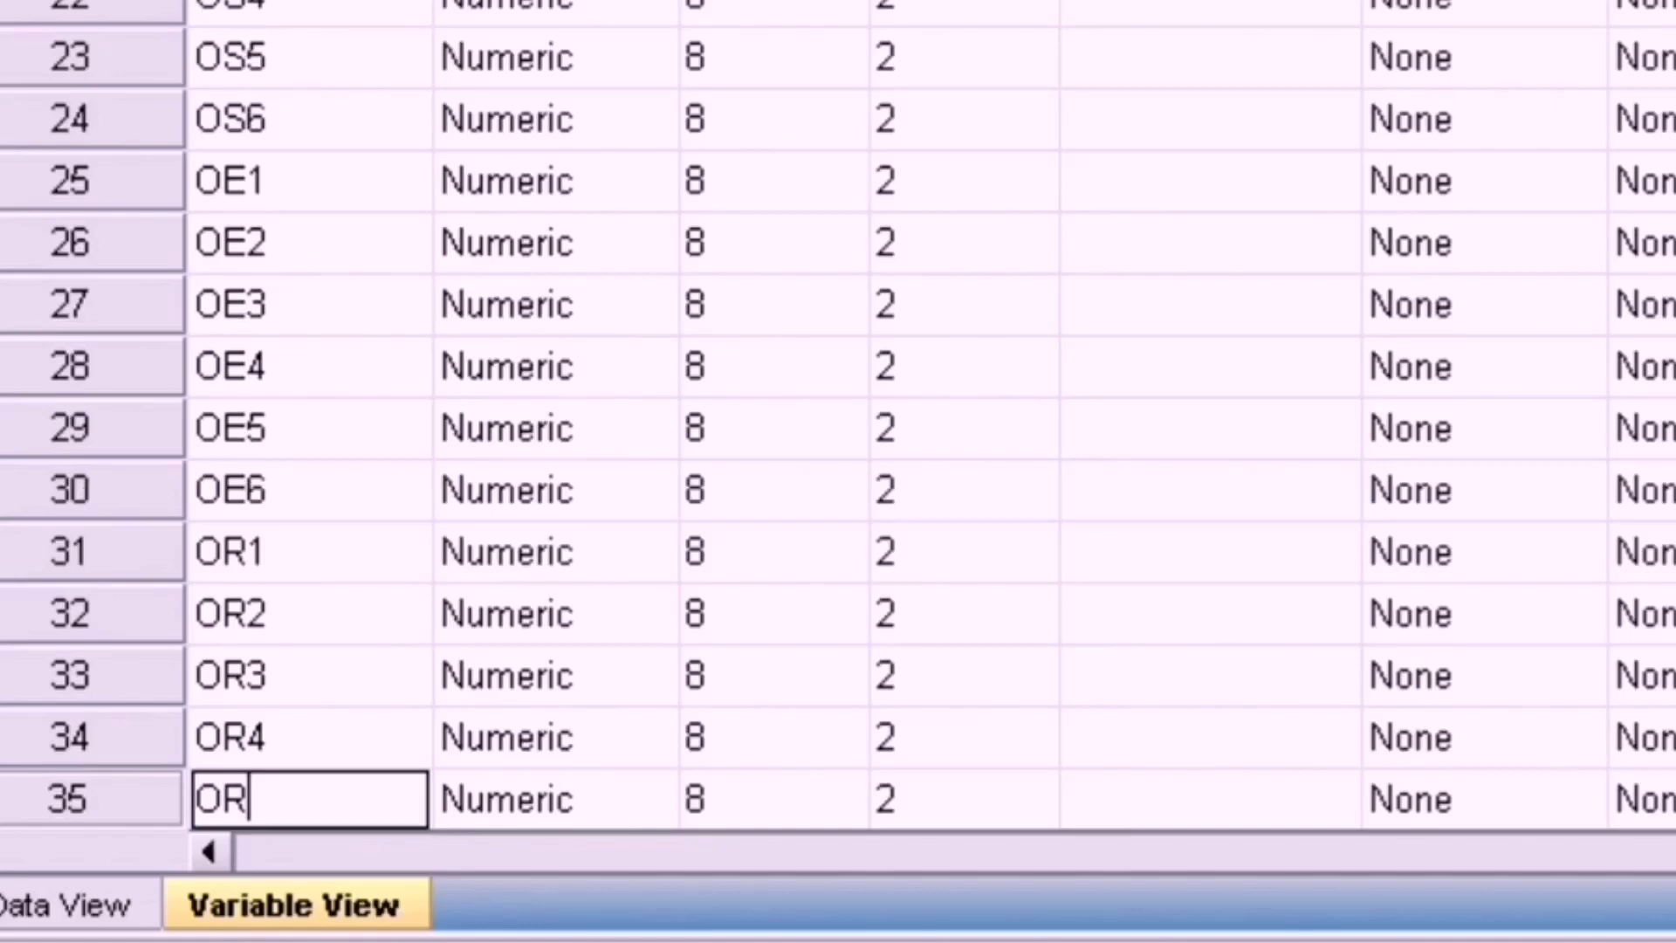
text(5)
key(Return)
text(OR6)
key(Return)
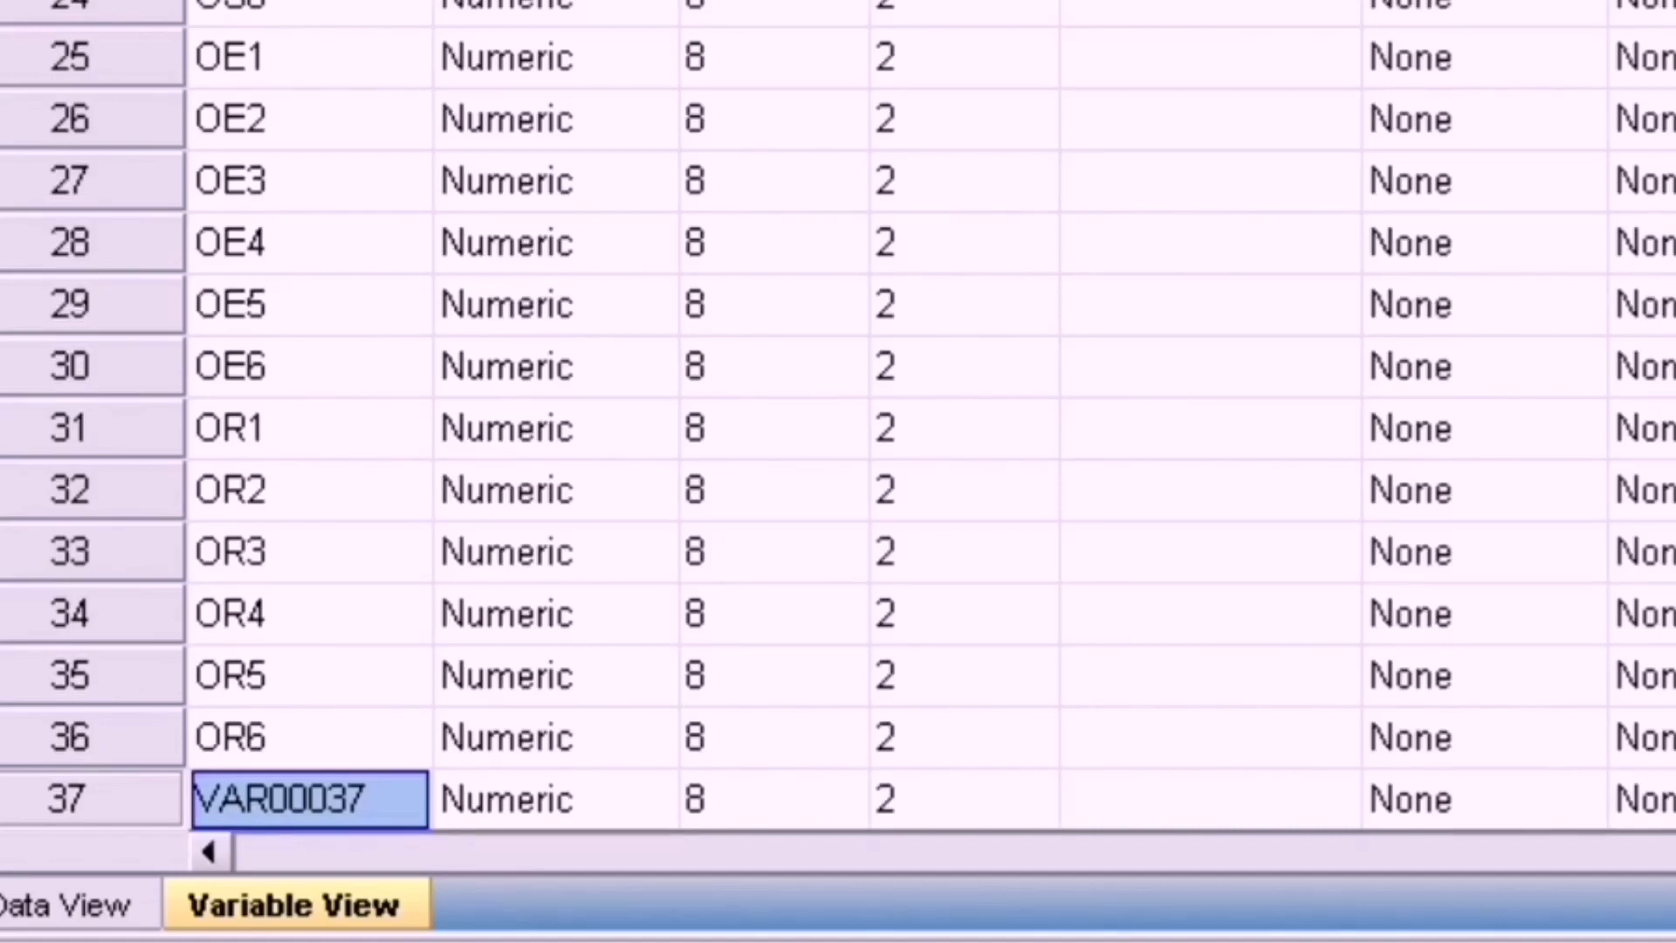
text(PS1)
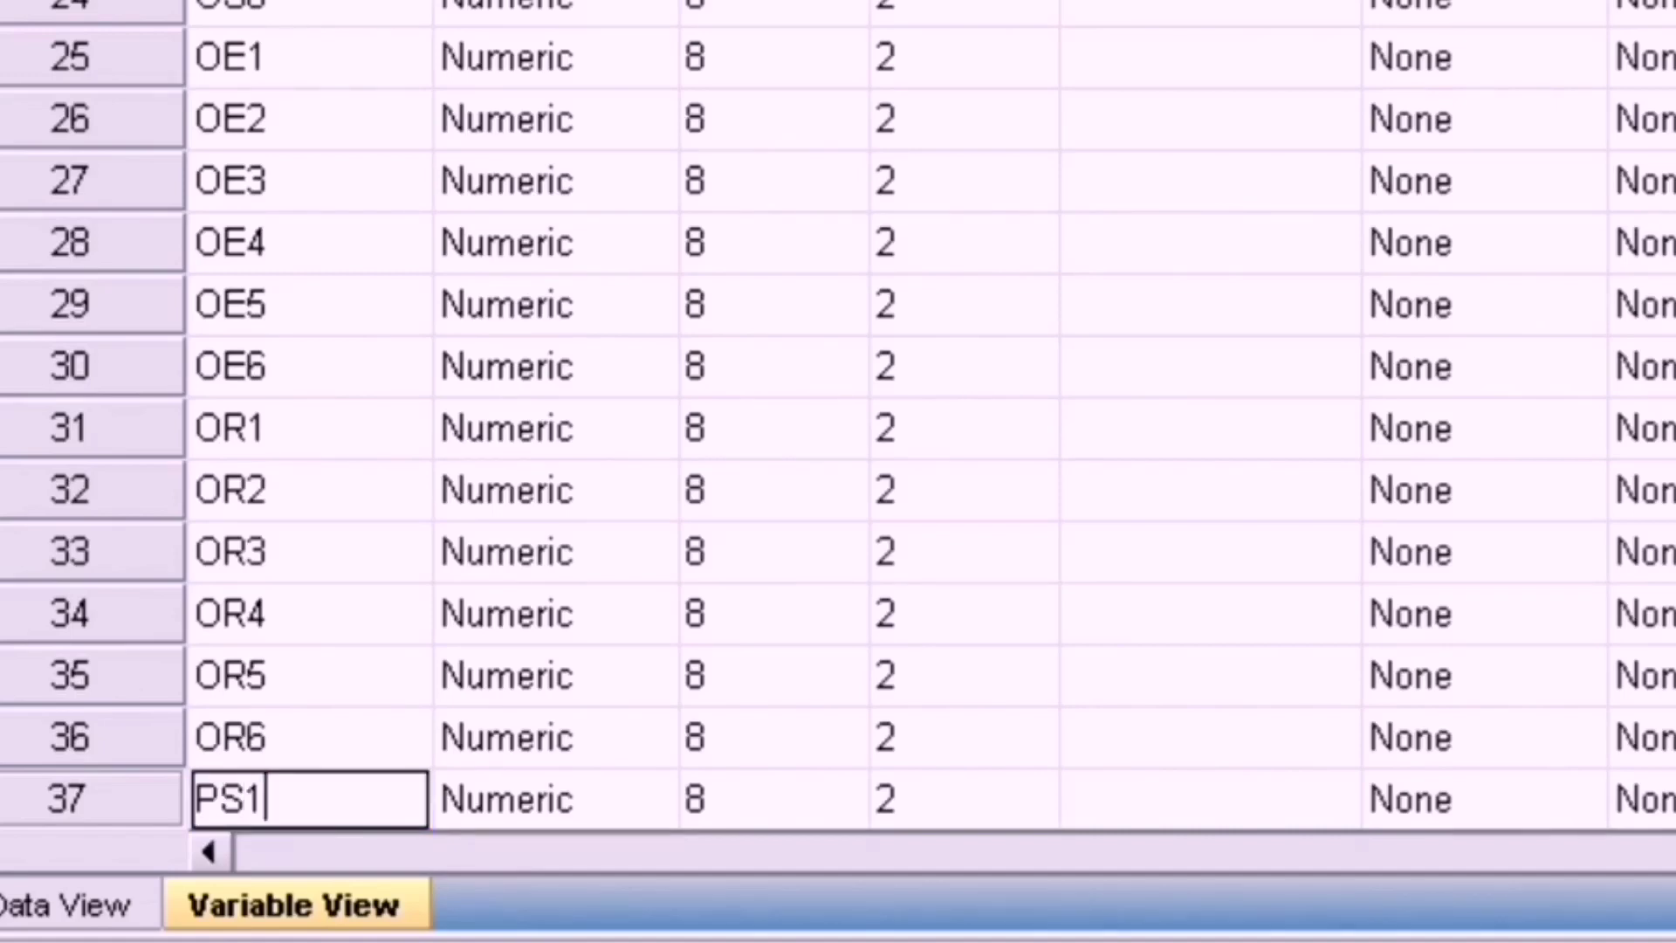
Step: Name variables 37–43 PS1 through PS7
key(Return)
text(PS2)
key(Return)
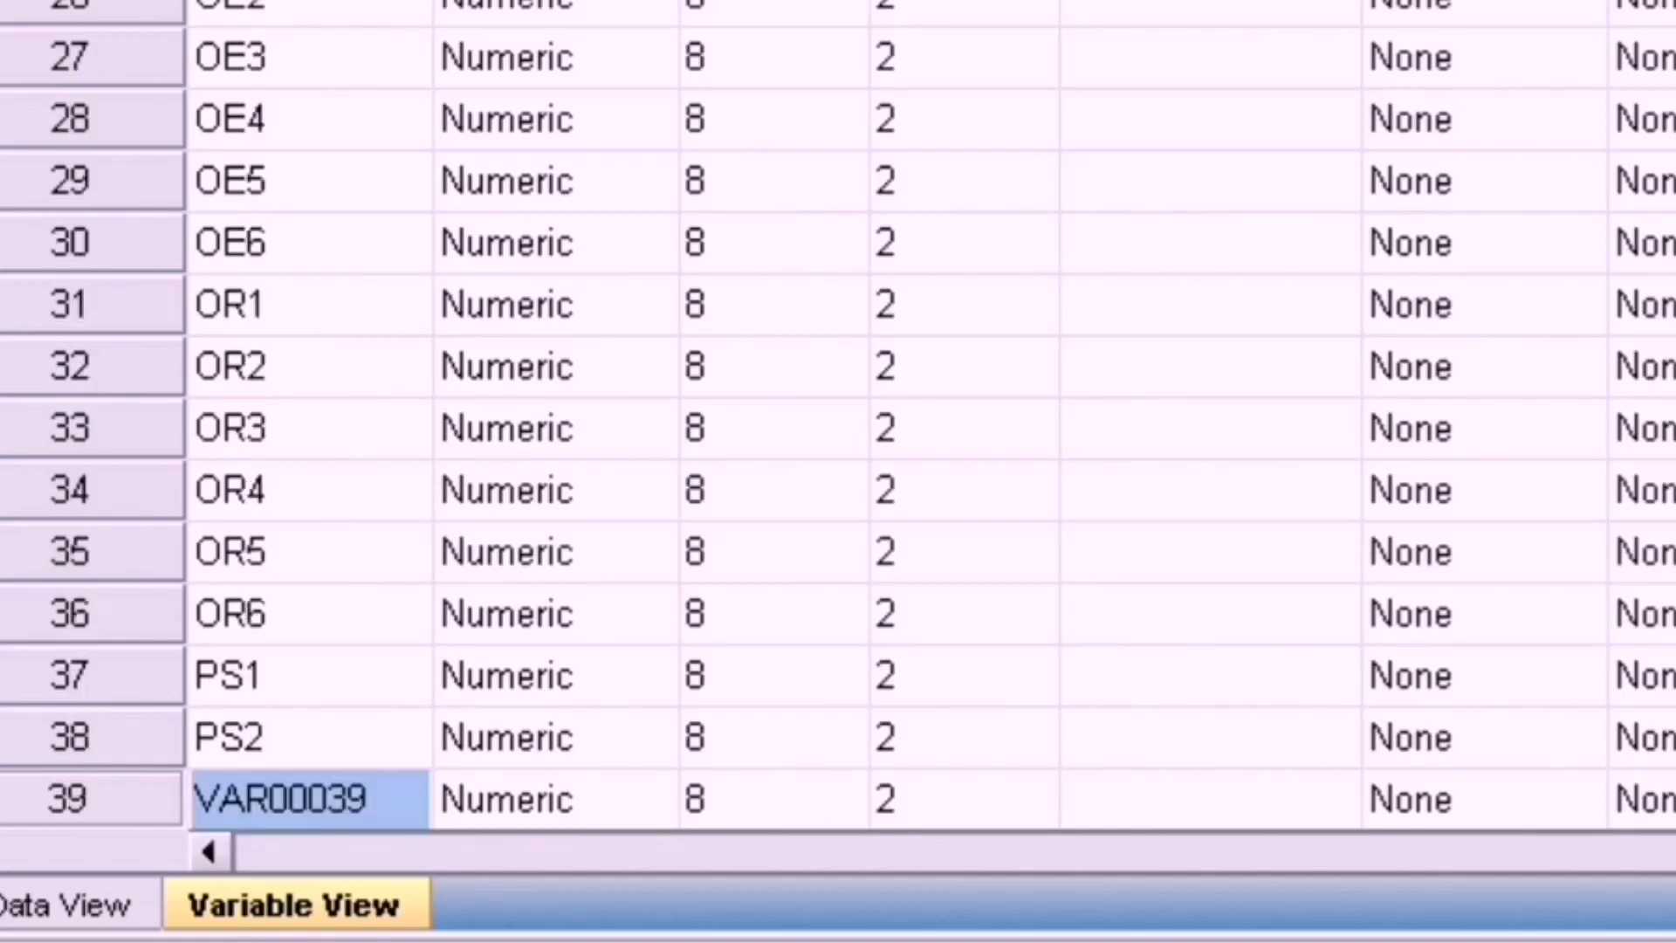
text(PS3)
key(Return)
text(PS)
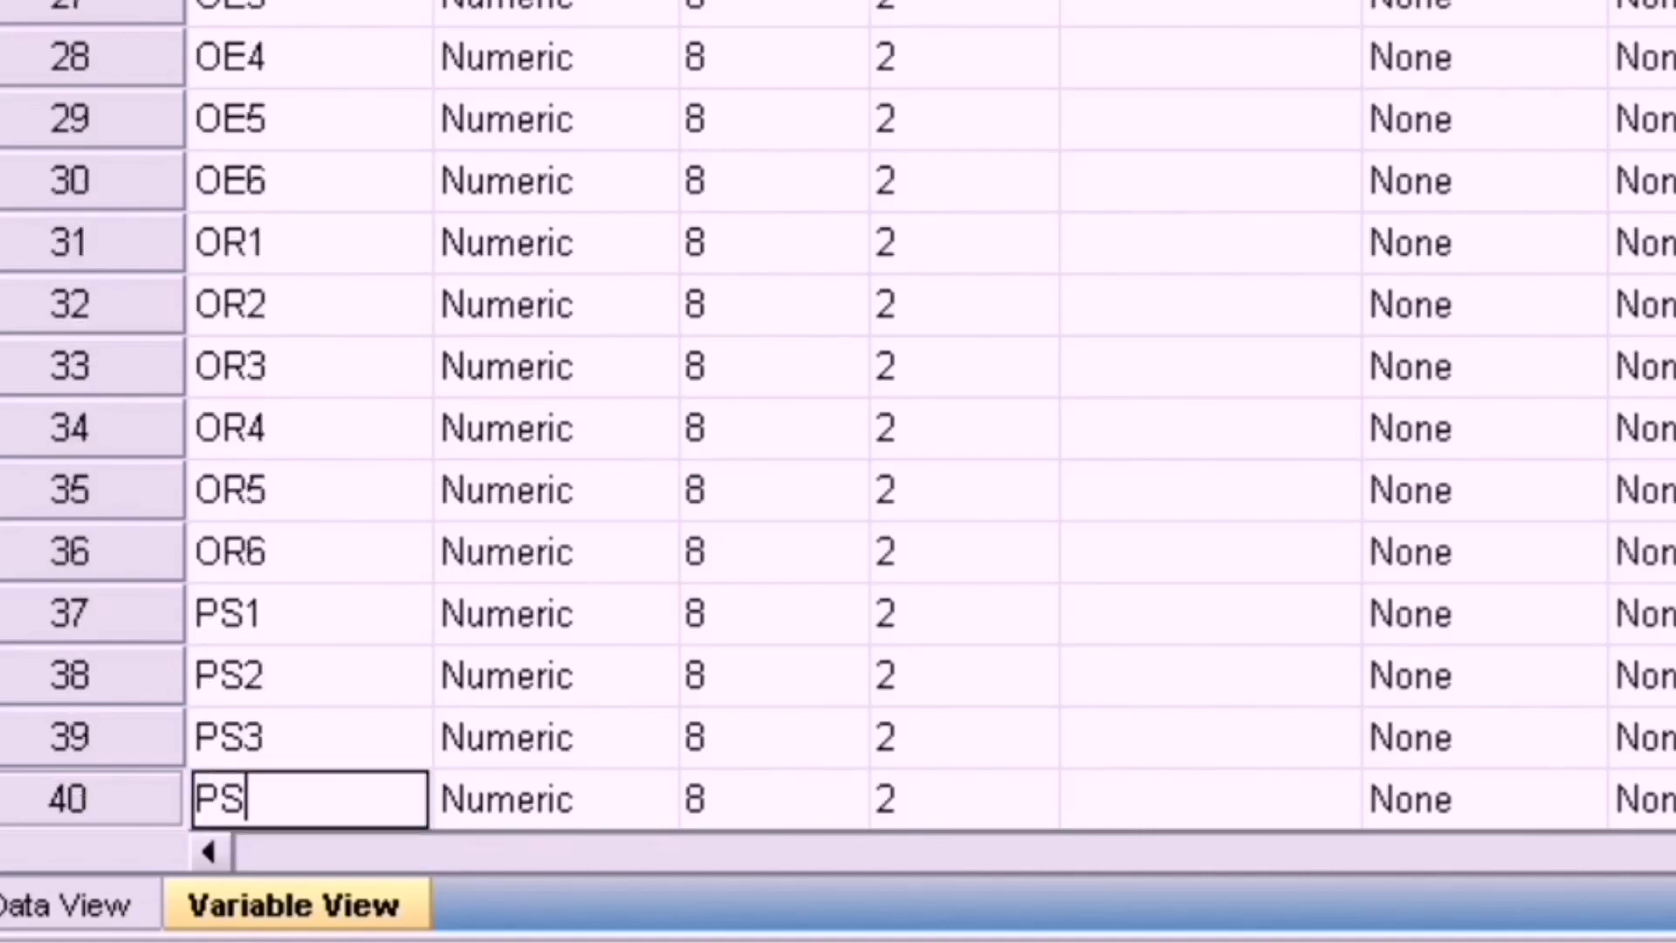
key(Return)
text(PS5)
key(Return)
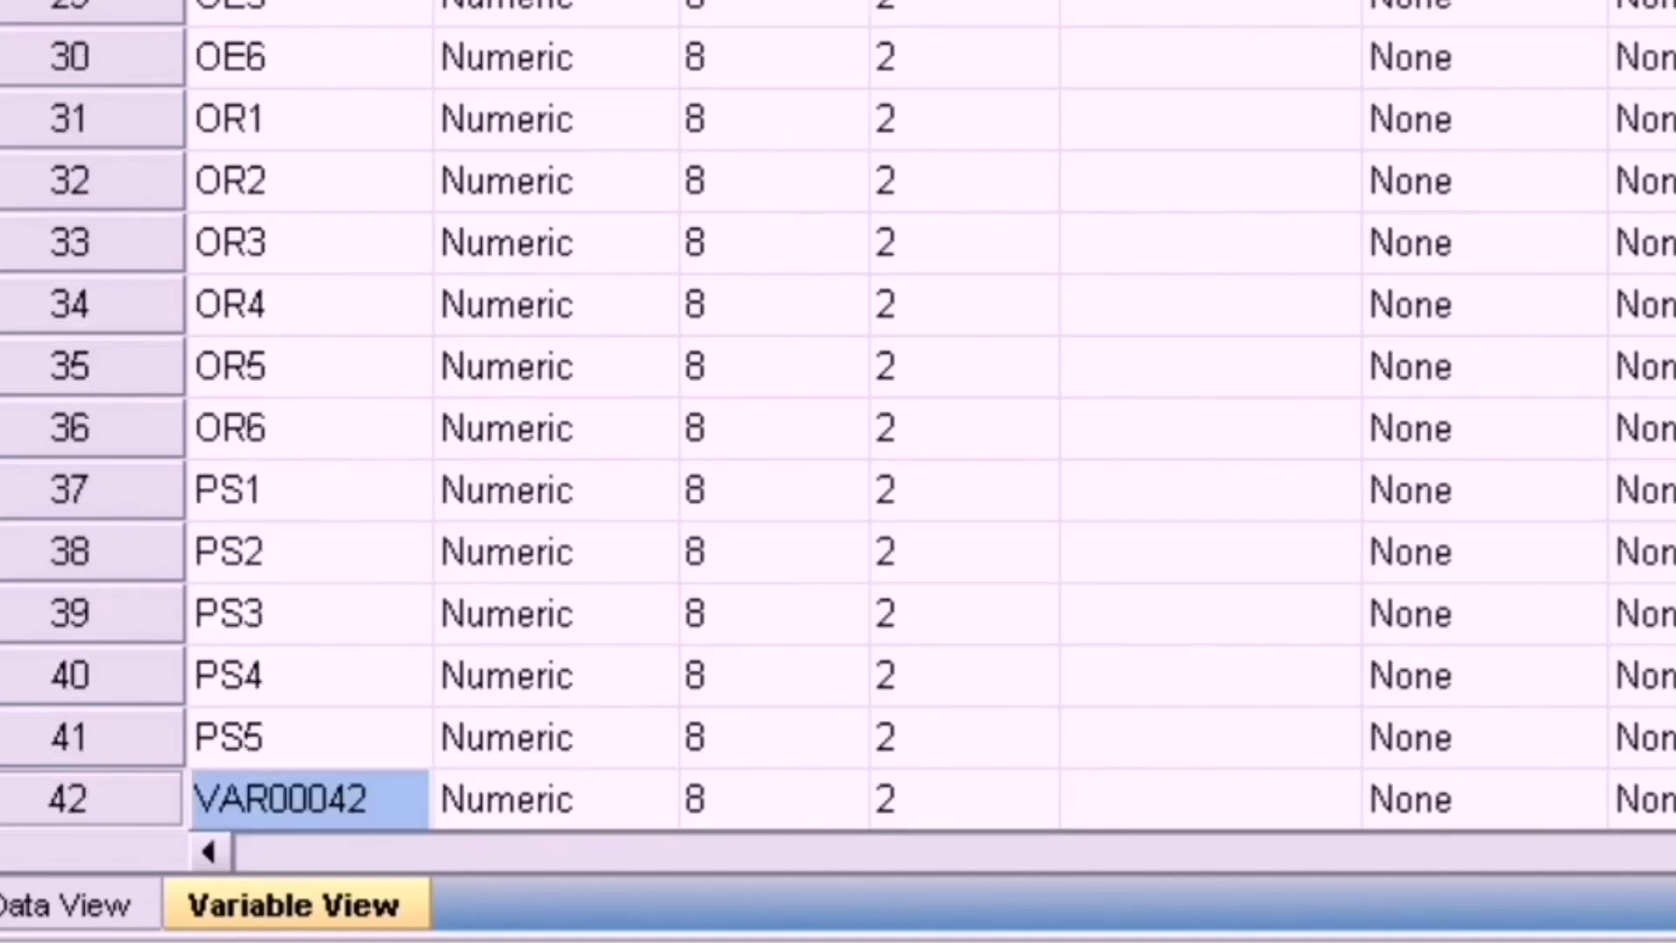
text(PS6)
key(Return)
text(P)
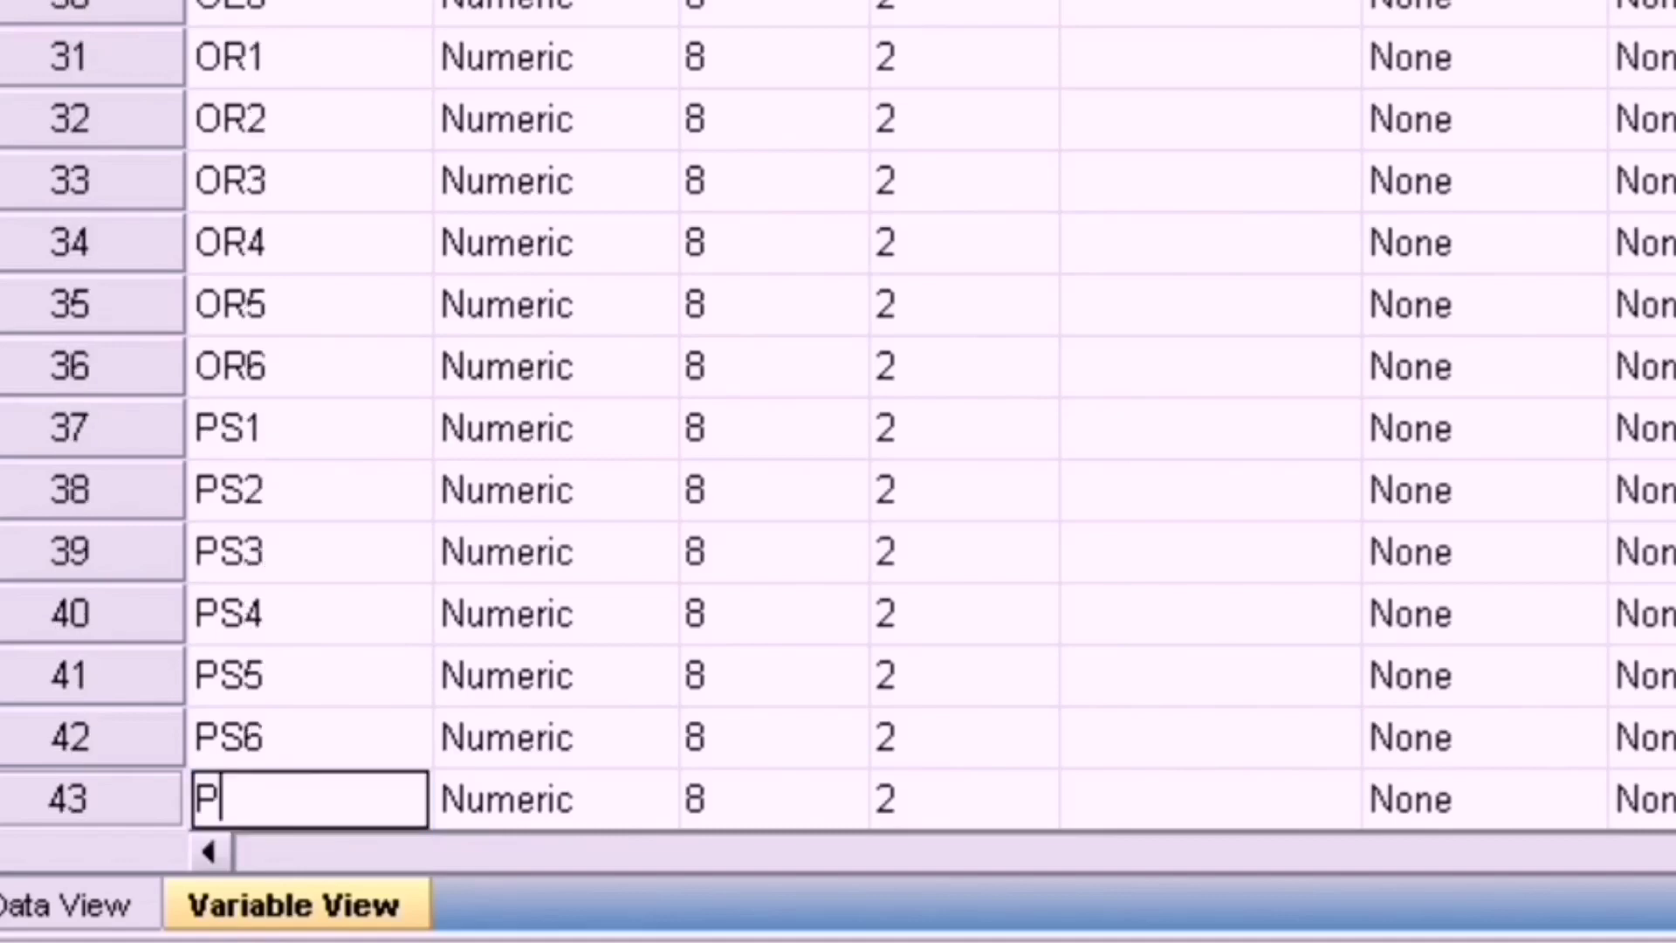
key(Return)
text(PS8)
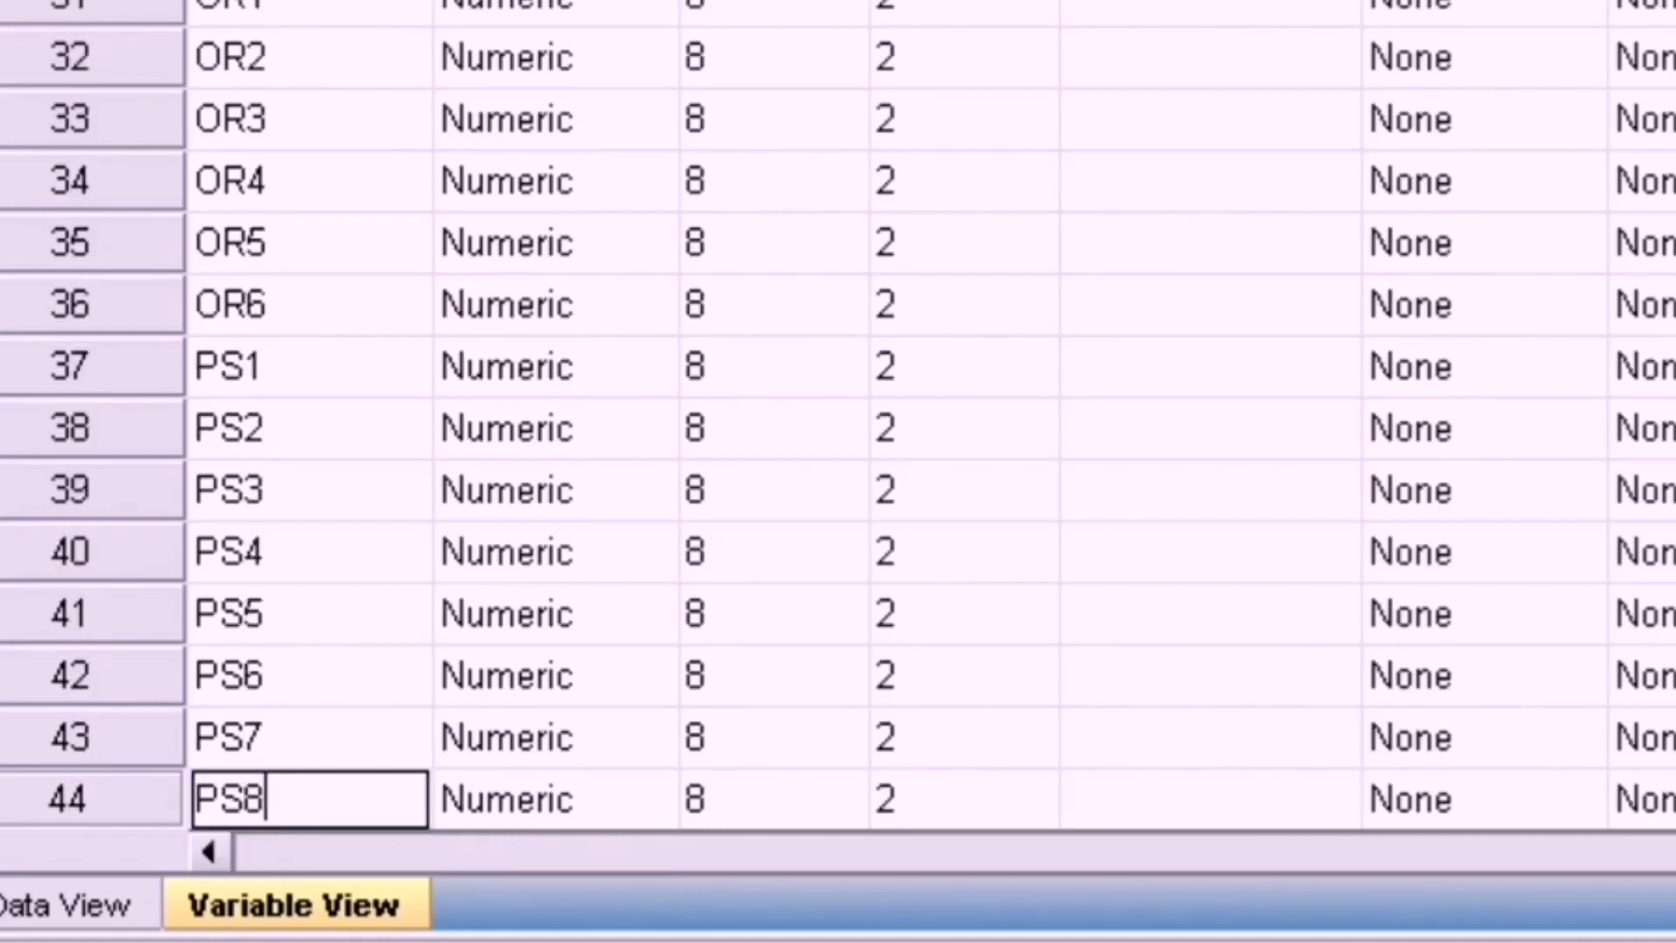
Step: Name the remaining variables from row 44 onward PS8 through PS15
key(Return)
text(PS9)
key(Return)
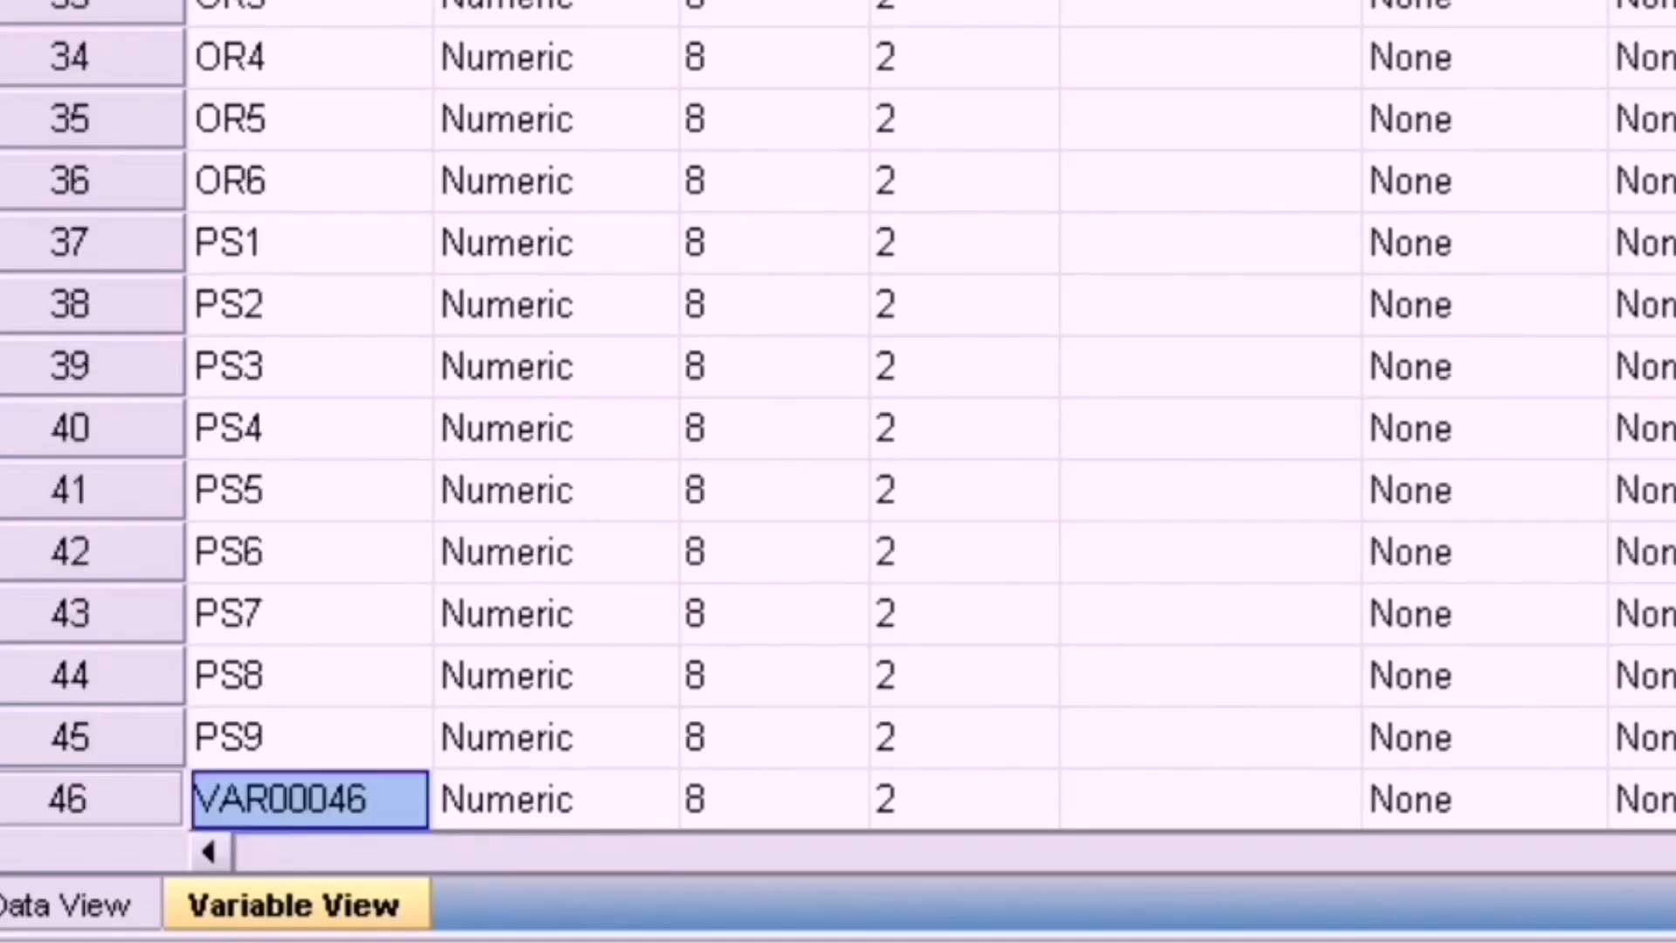
text(PS10)
key(Return)
text(PS)
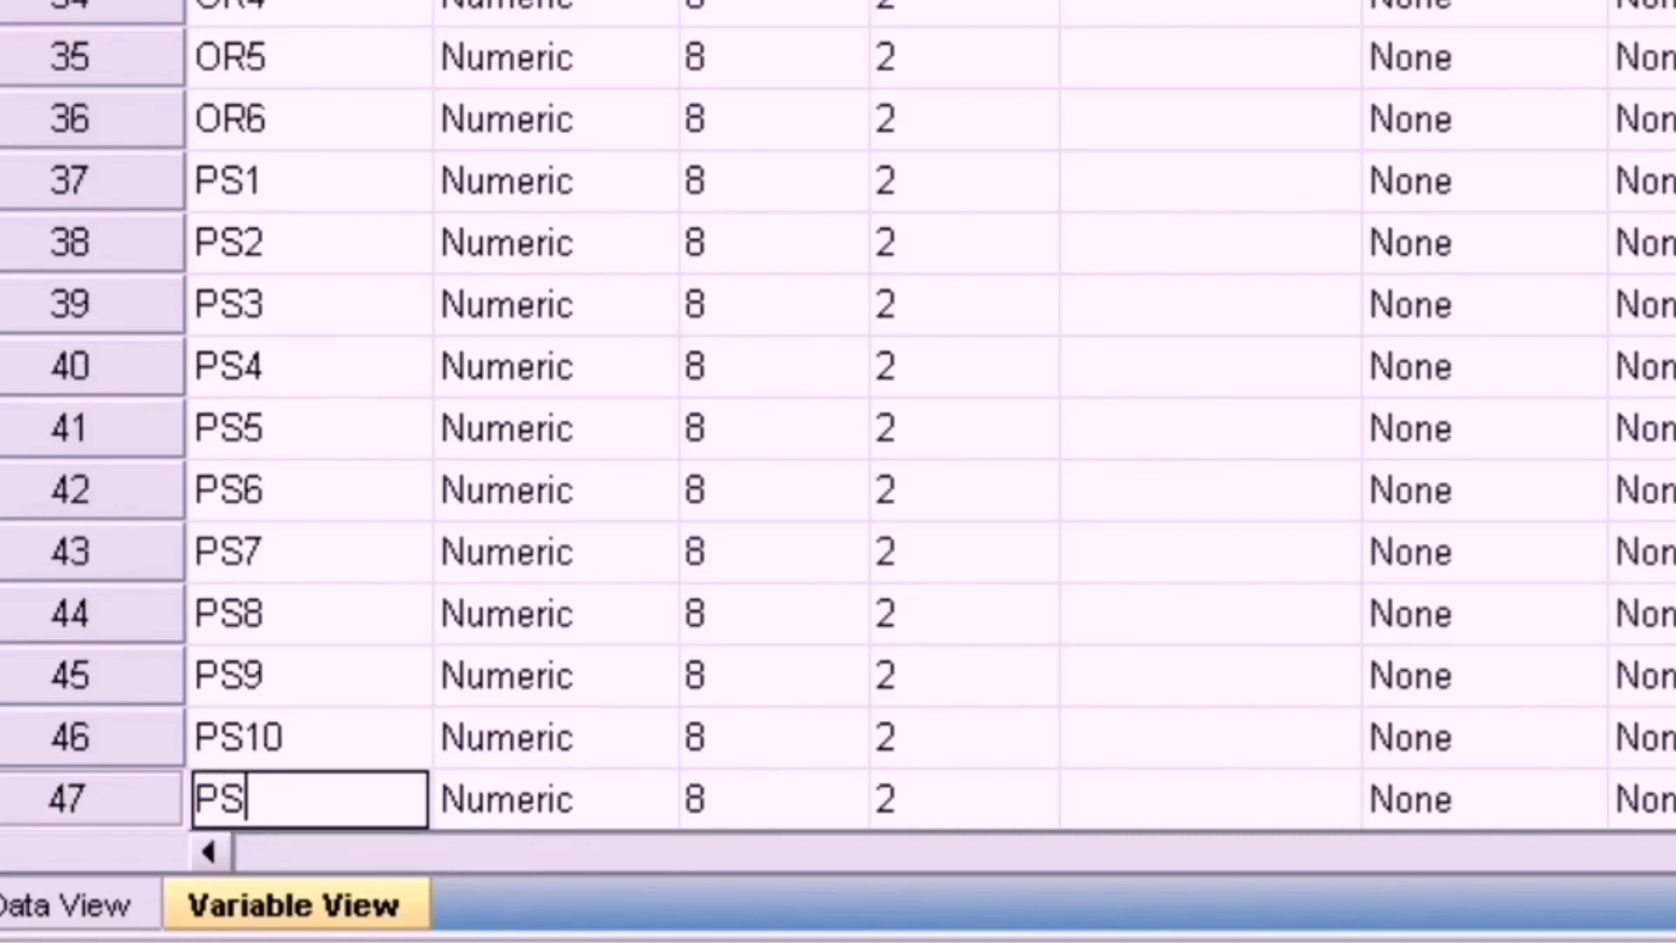
key(Return)
text(PS12)
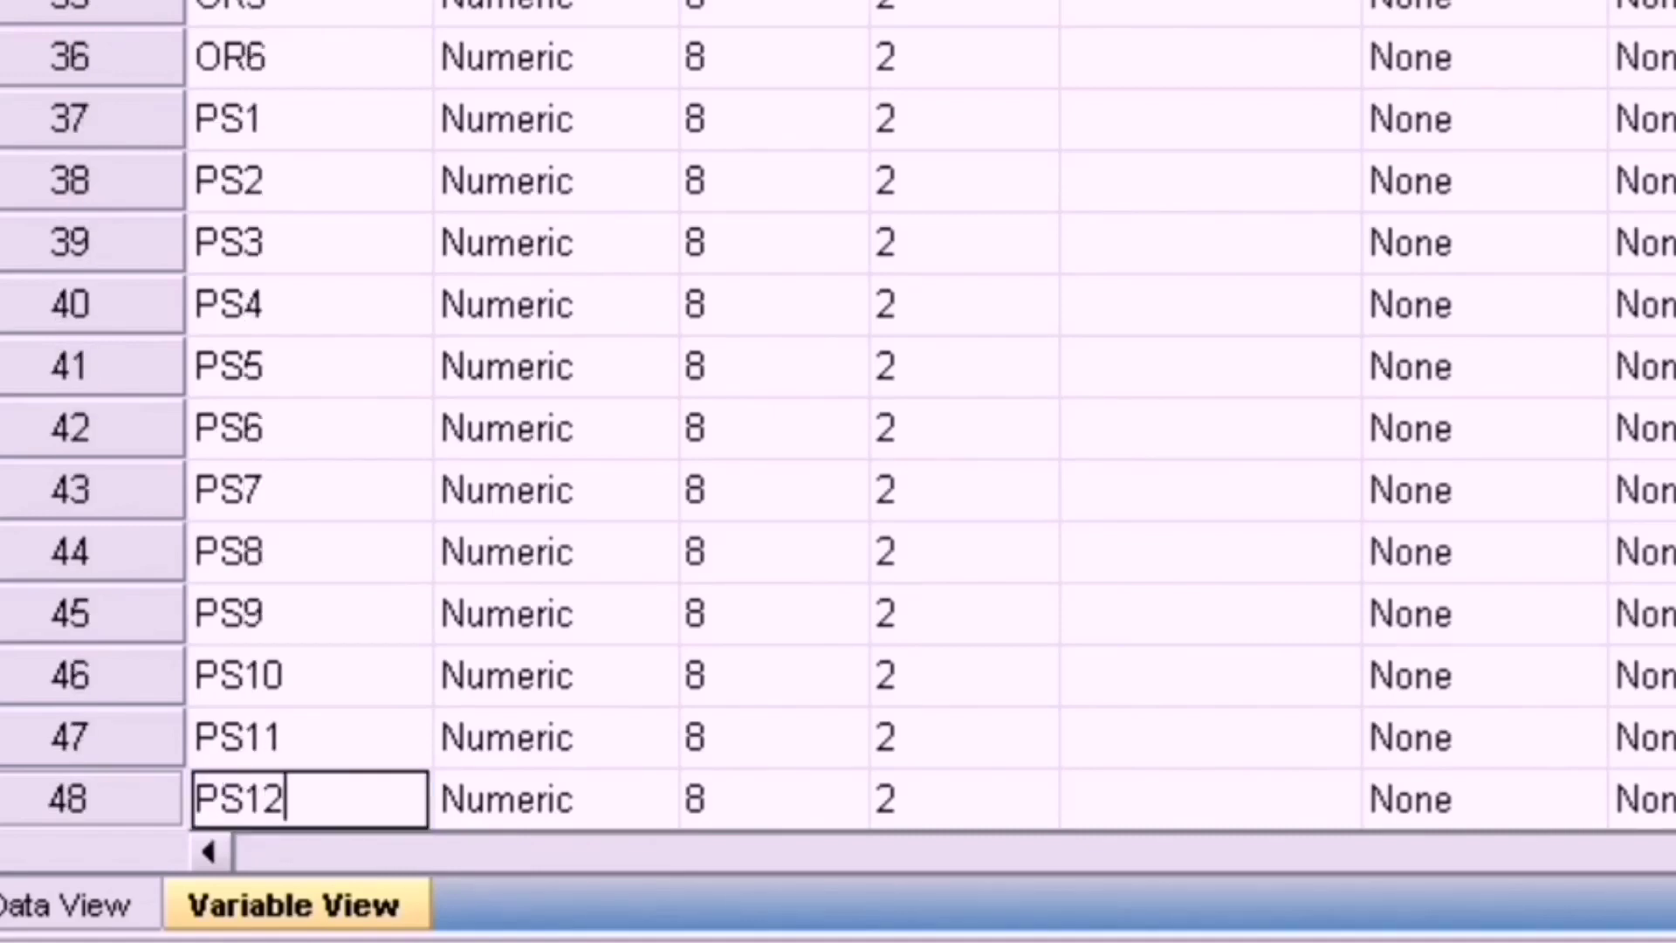
key(Return)
text(PS13)
key(Return)
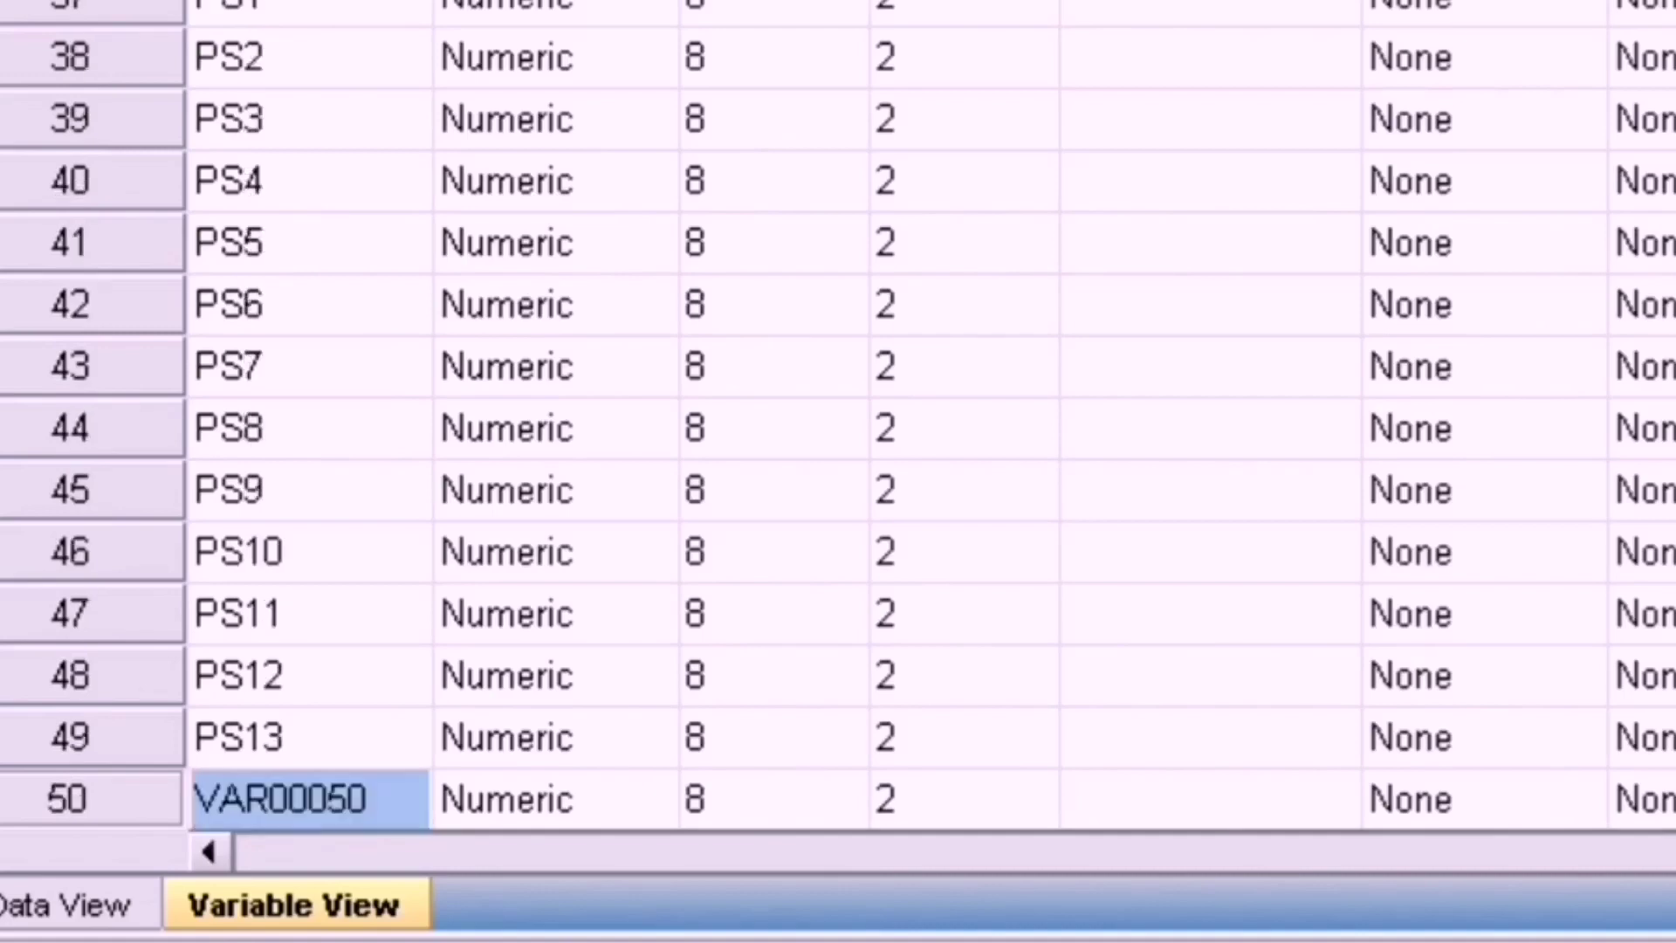
text(PS14)
key(Return)
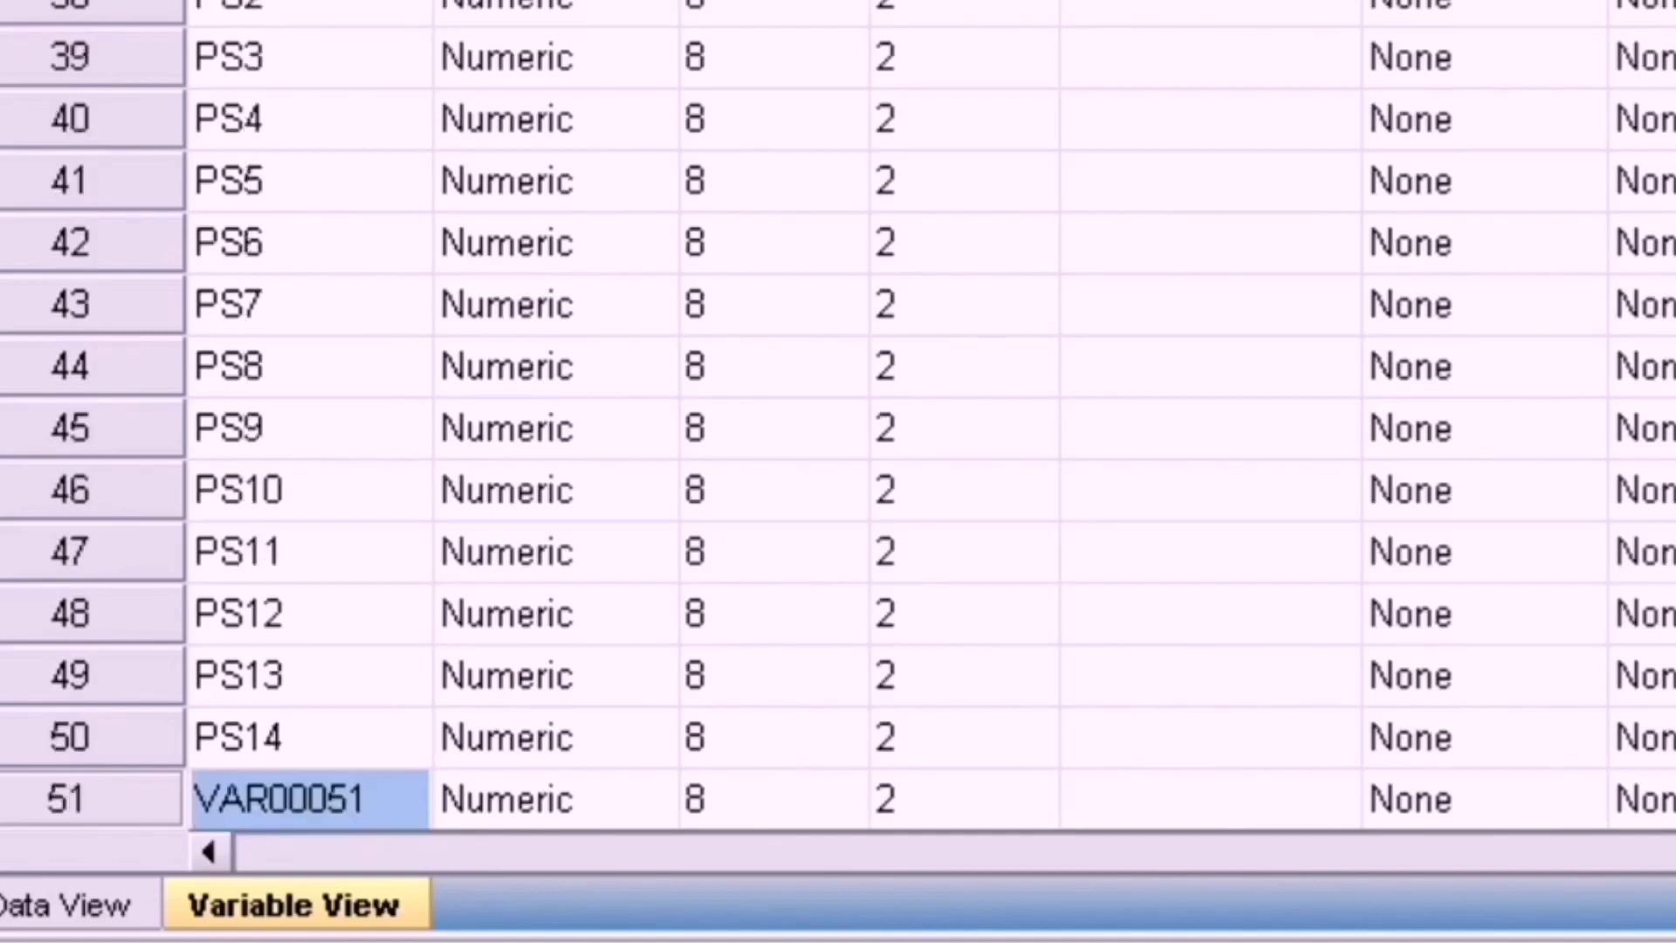
text(PS15)
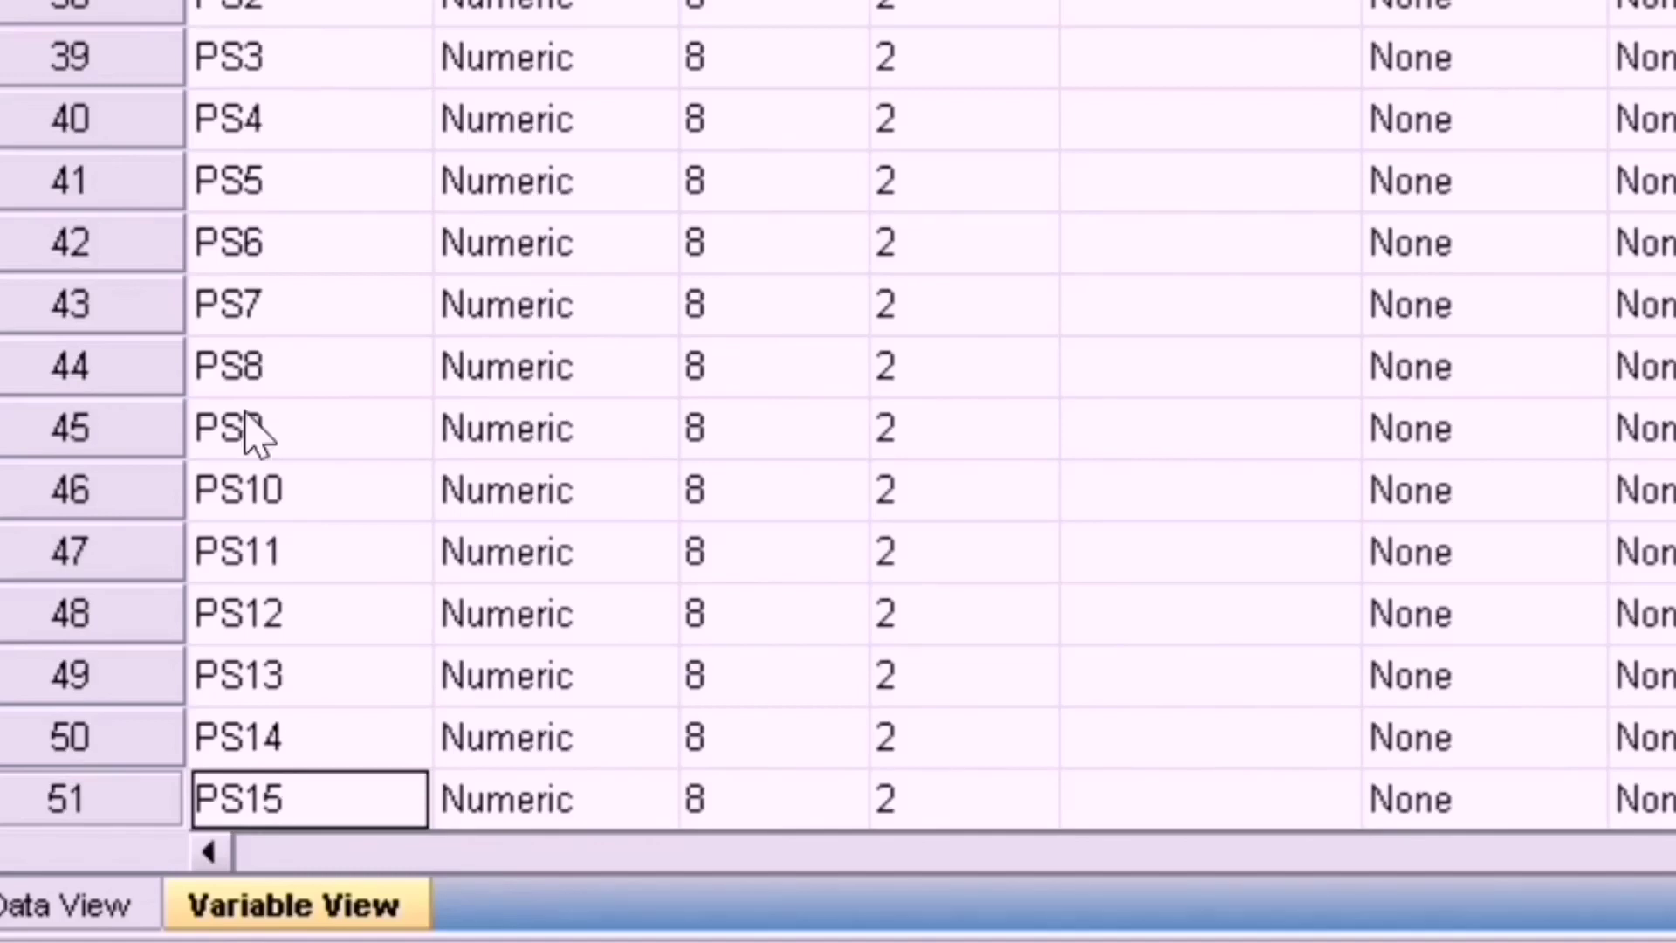
Step: Switch to Data View to show the response values under OM1 onward
click(125, 910)
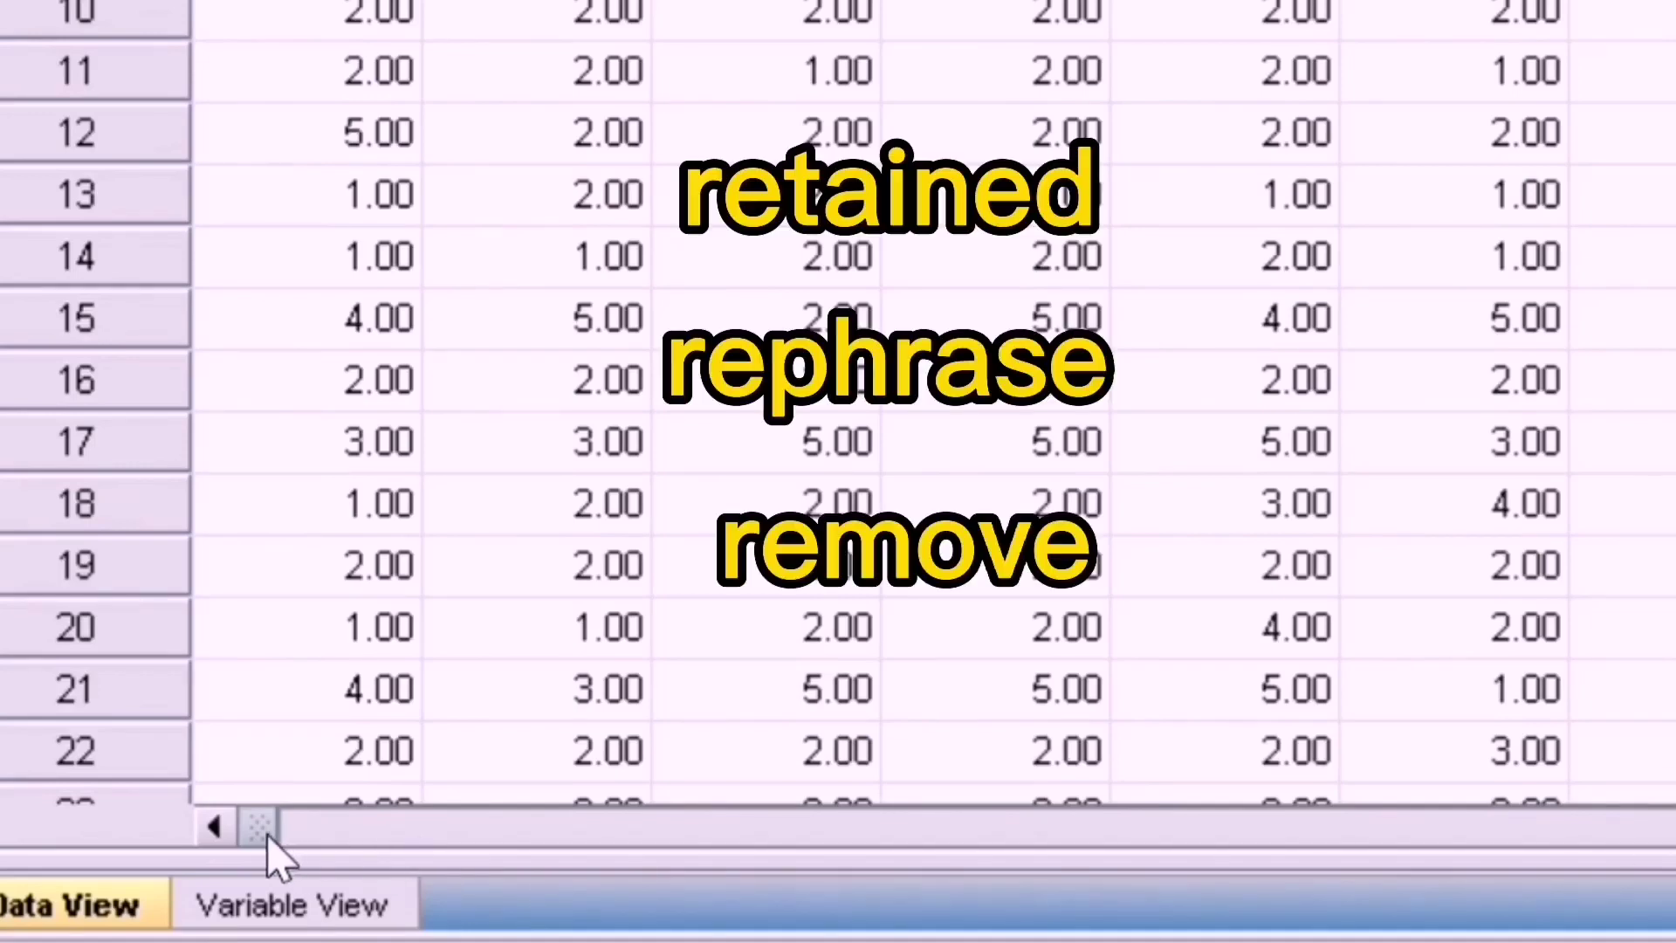
mouse_move(273, 838)
mouse_down()
mouse_move(985, 822)
mouse_move(426, 823)
mouse_move(254, 842)
mouse_up()
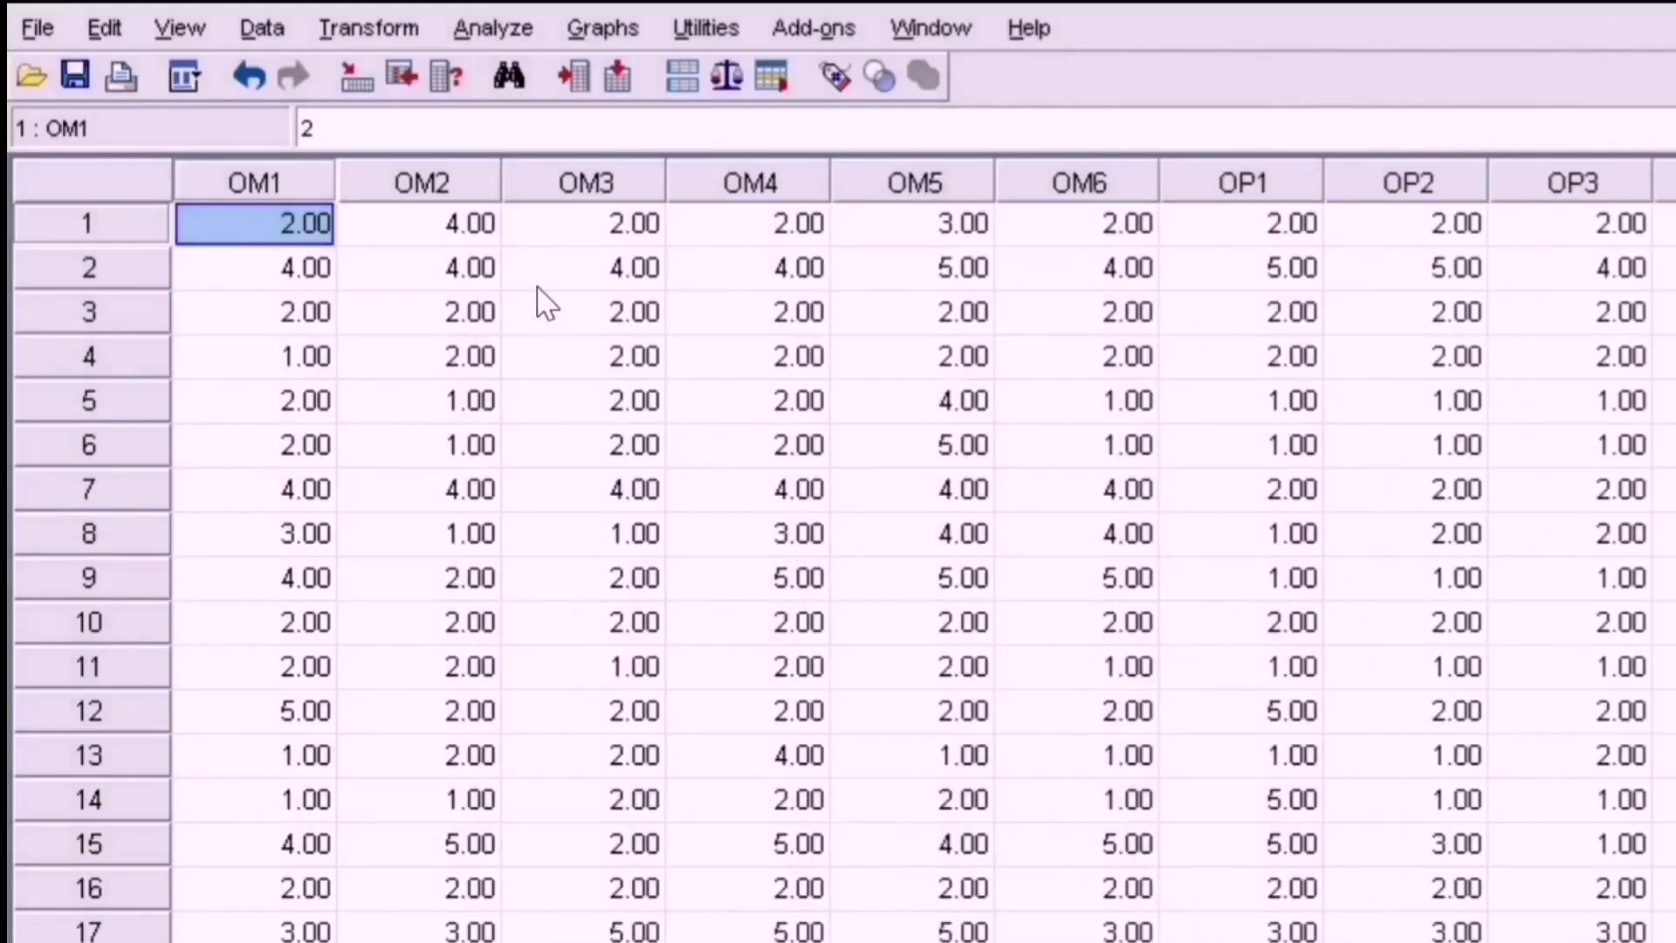
Step: Start a Reliability Analysis with all variables, OM1 through PS15, as Items, then open Statistics
click(494, 27)
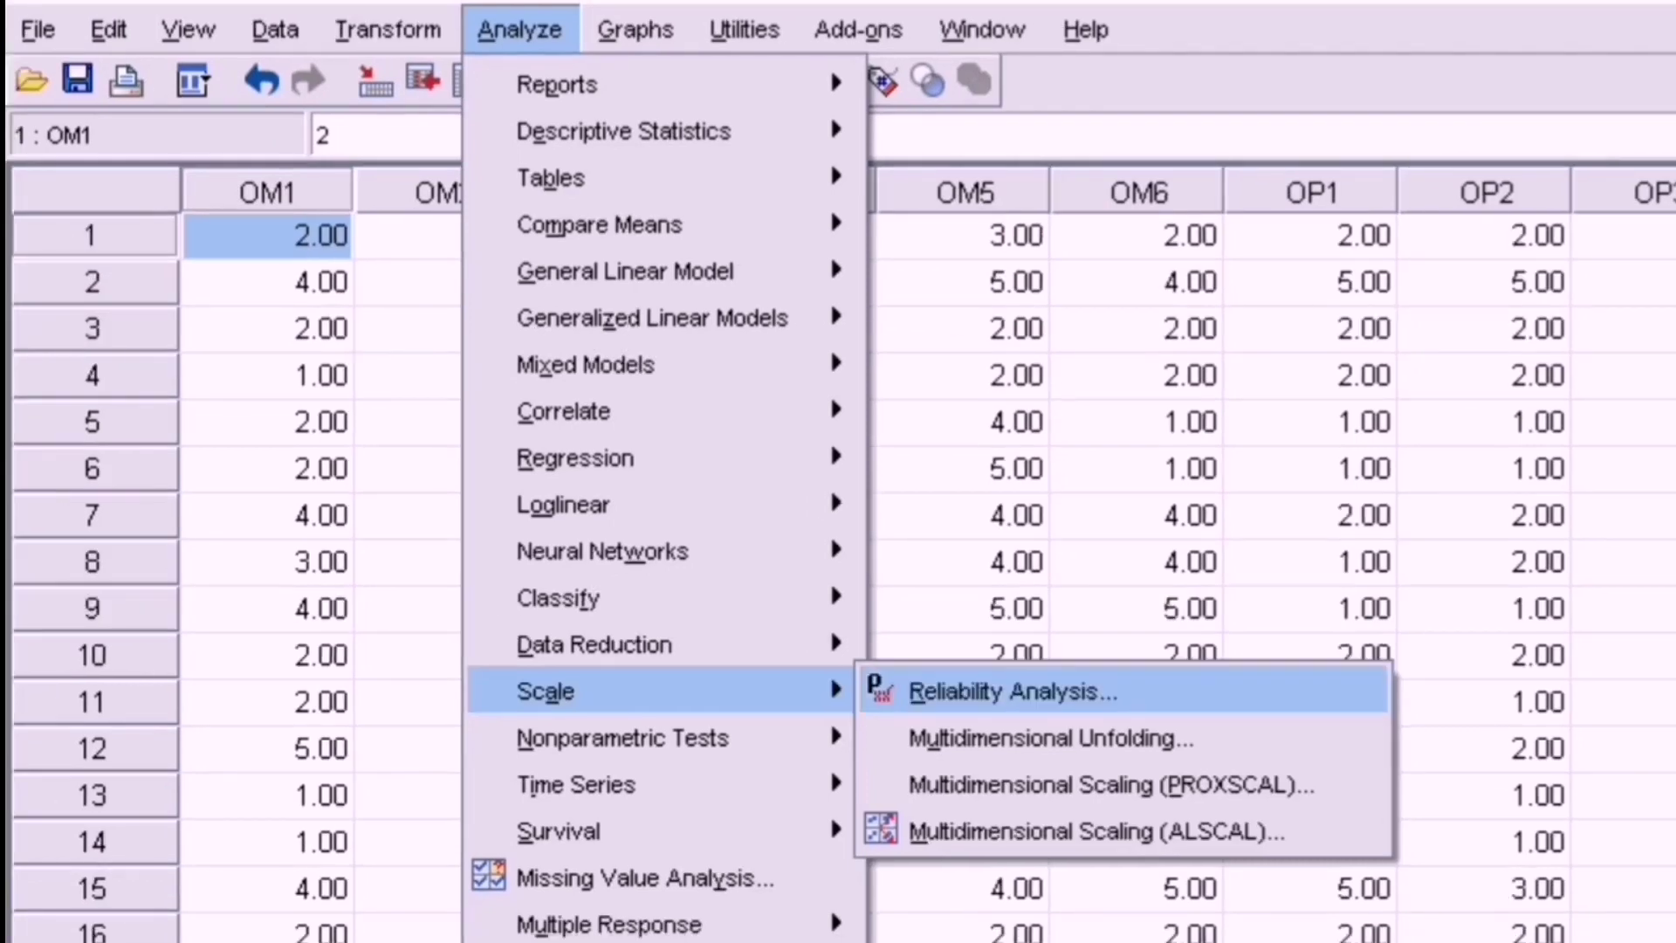
click(1013, 690)
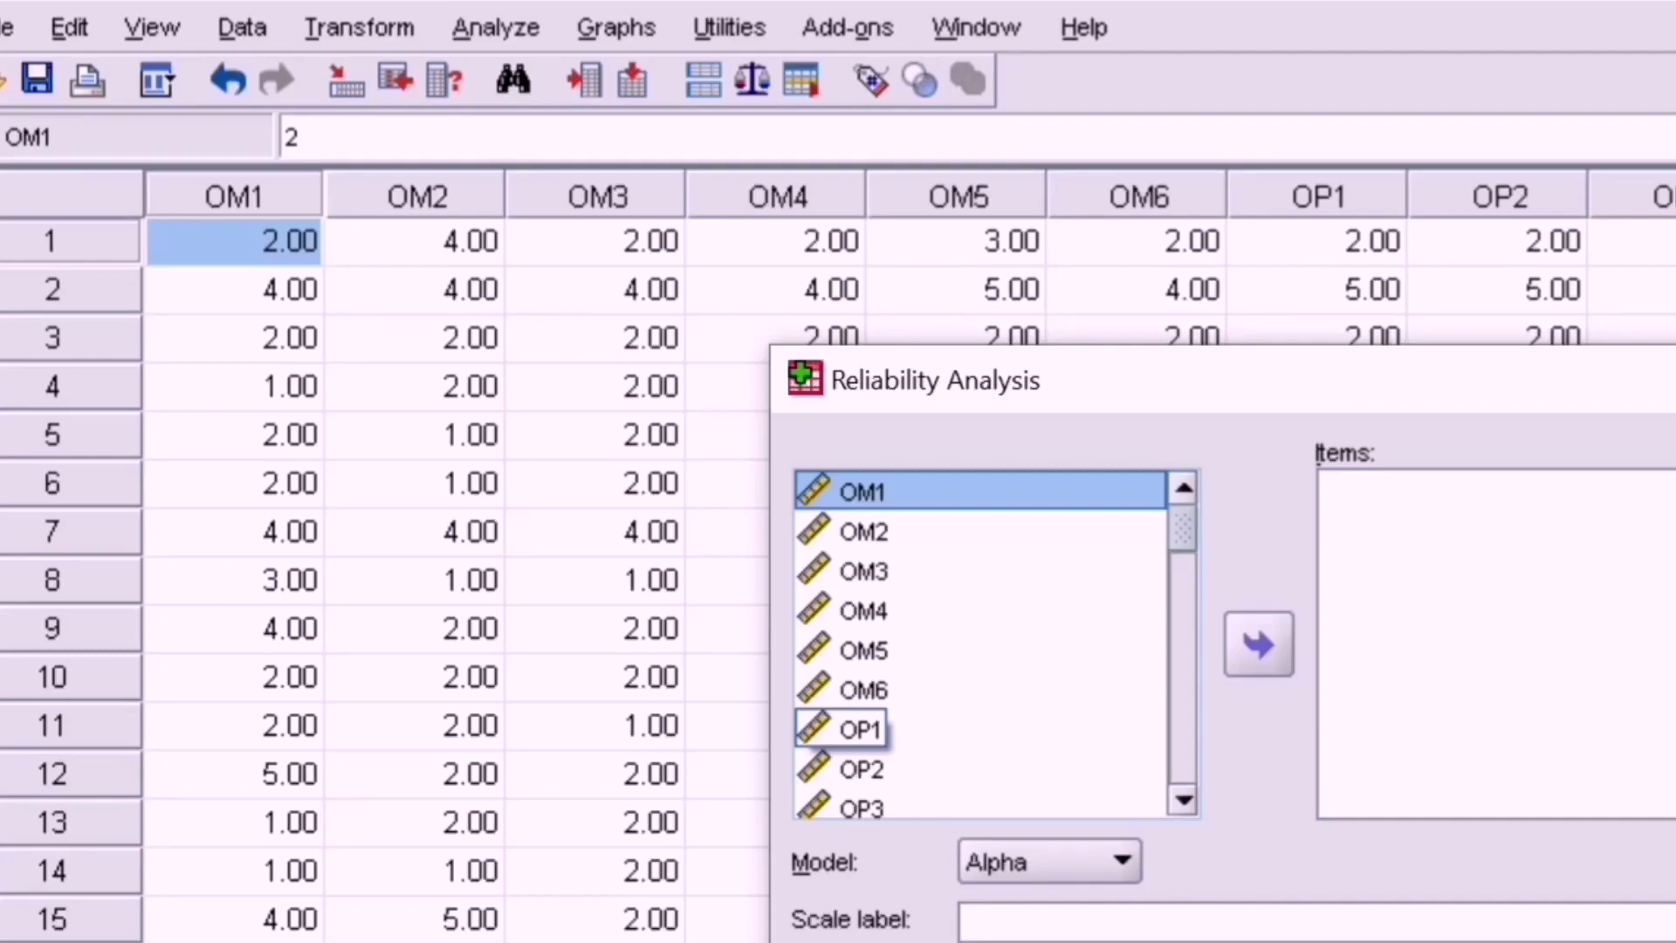
key(ctrl+a)
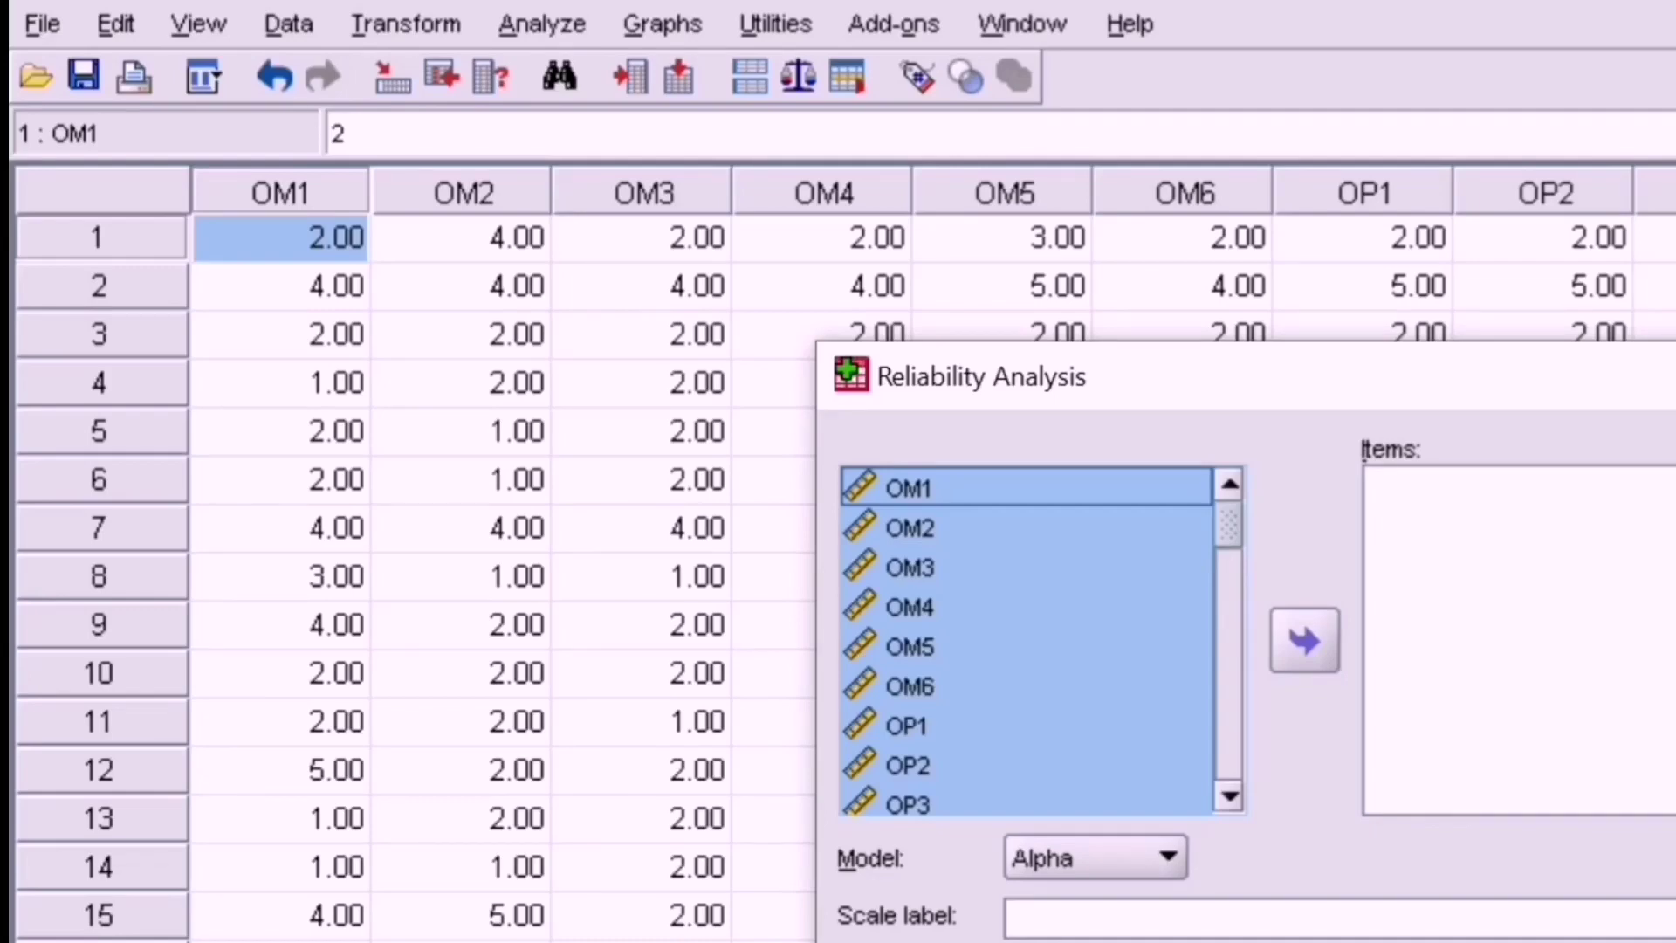
click(1304, 639)
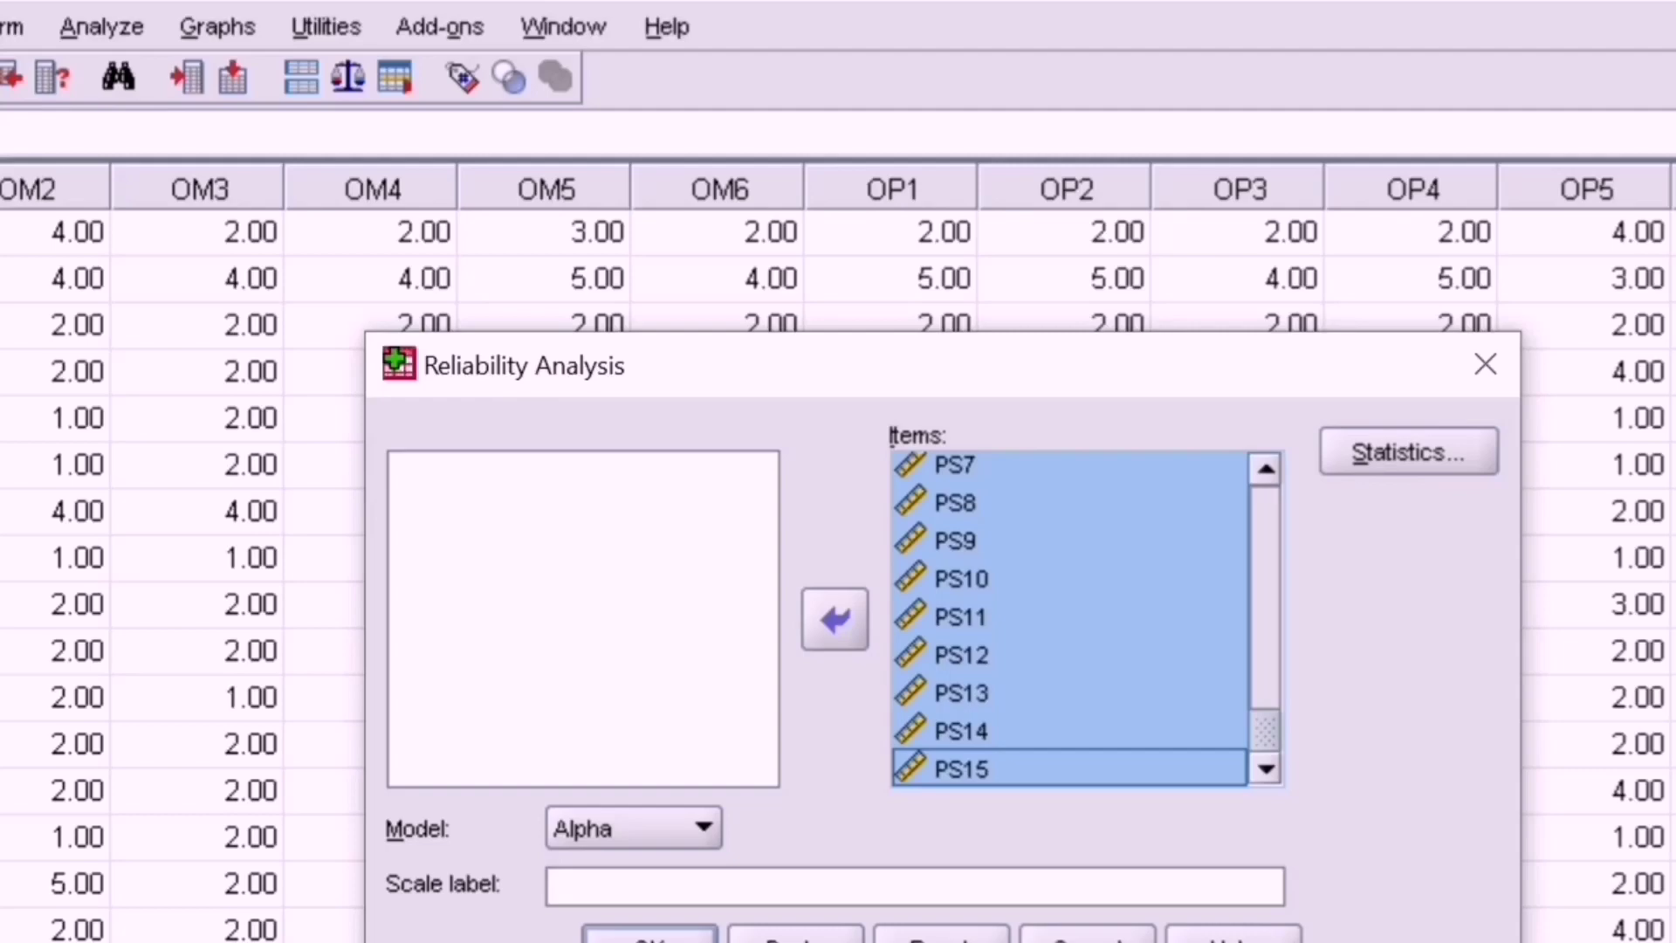
key(Tab)
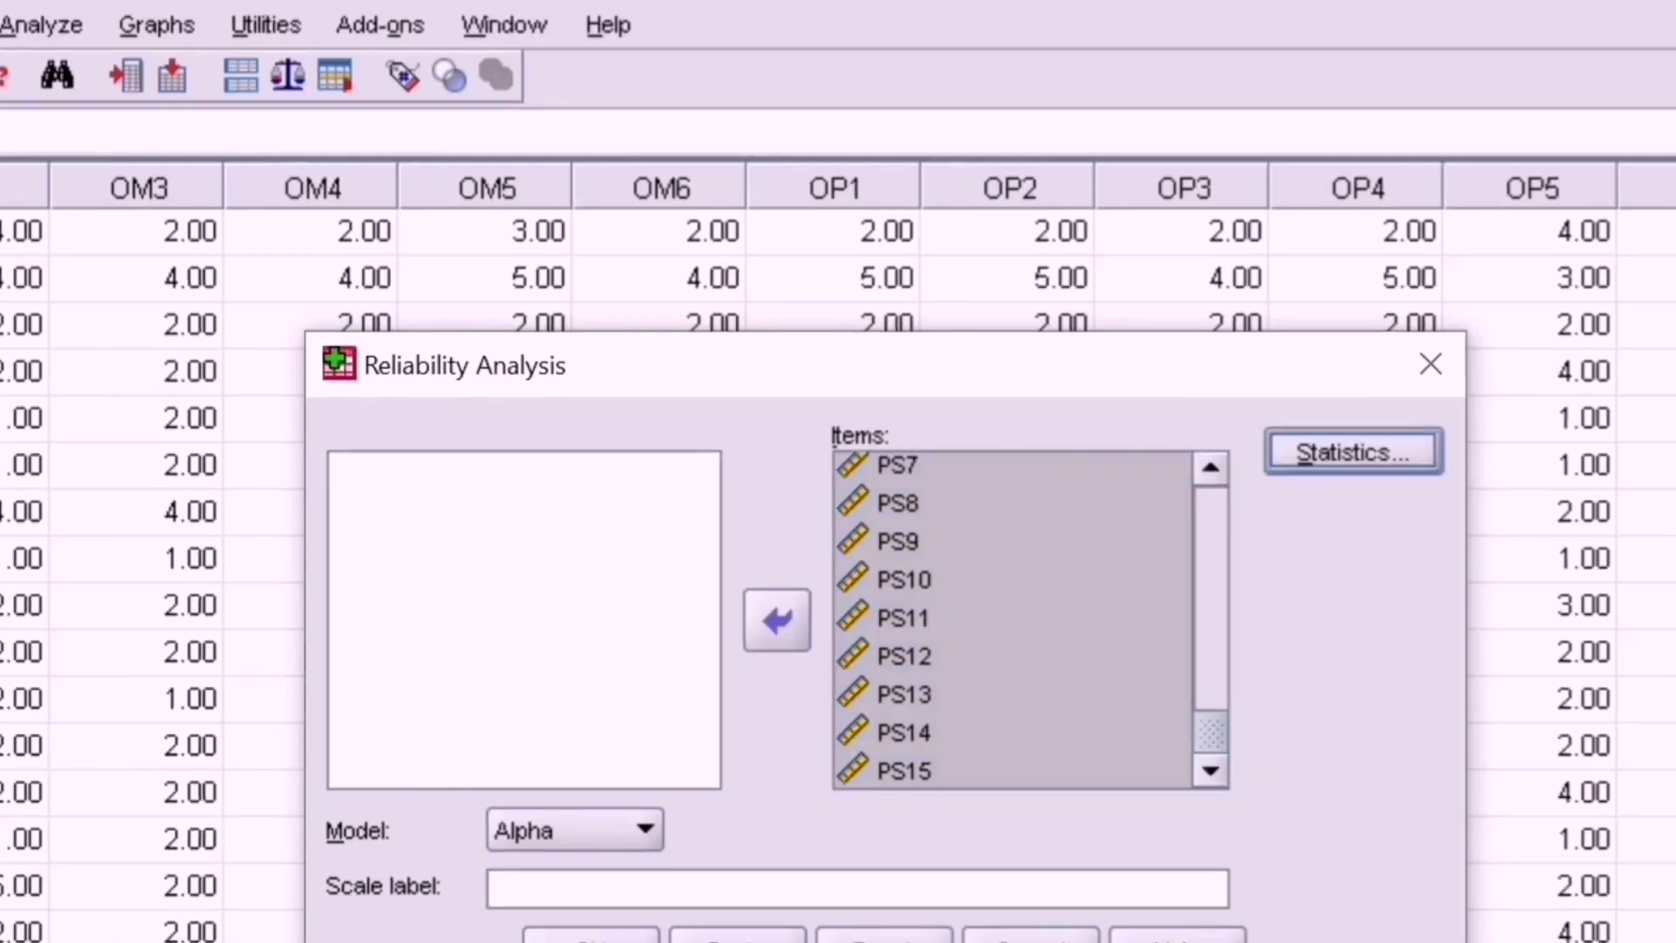
key(space)
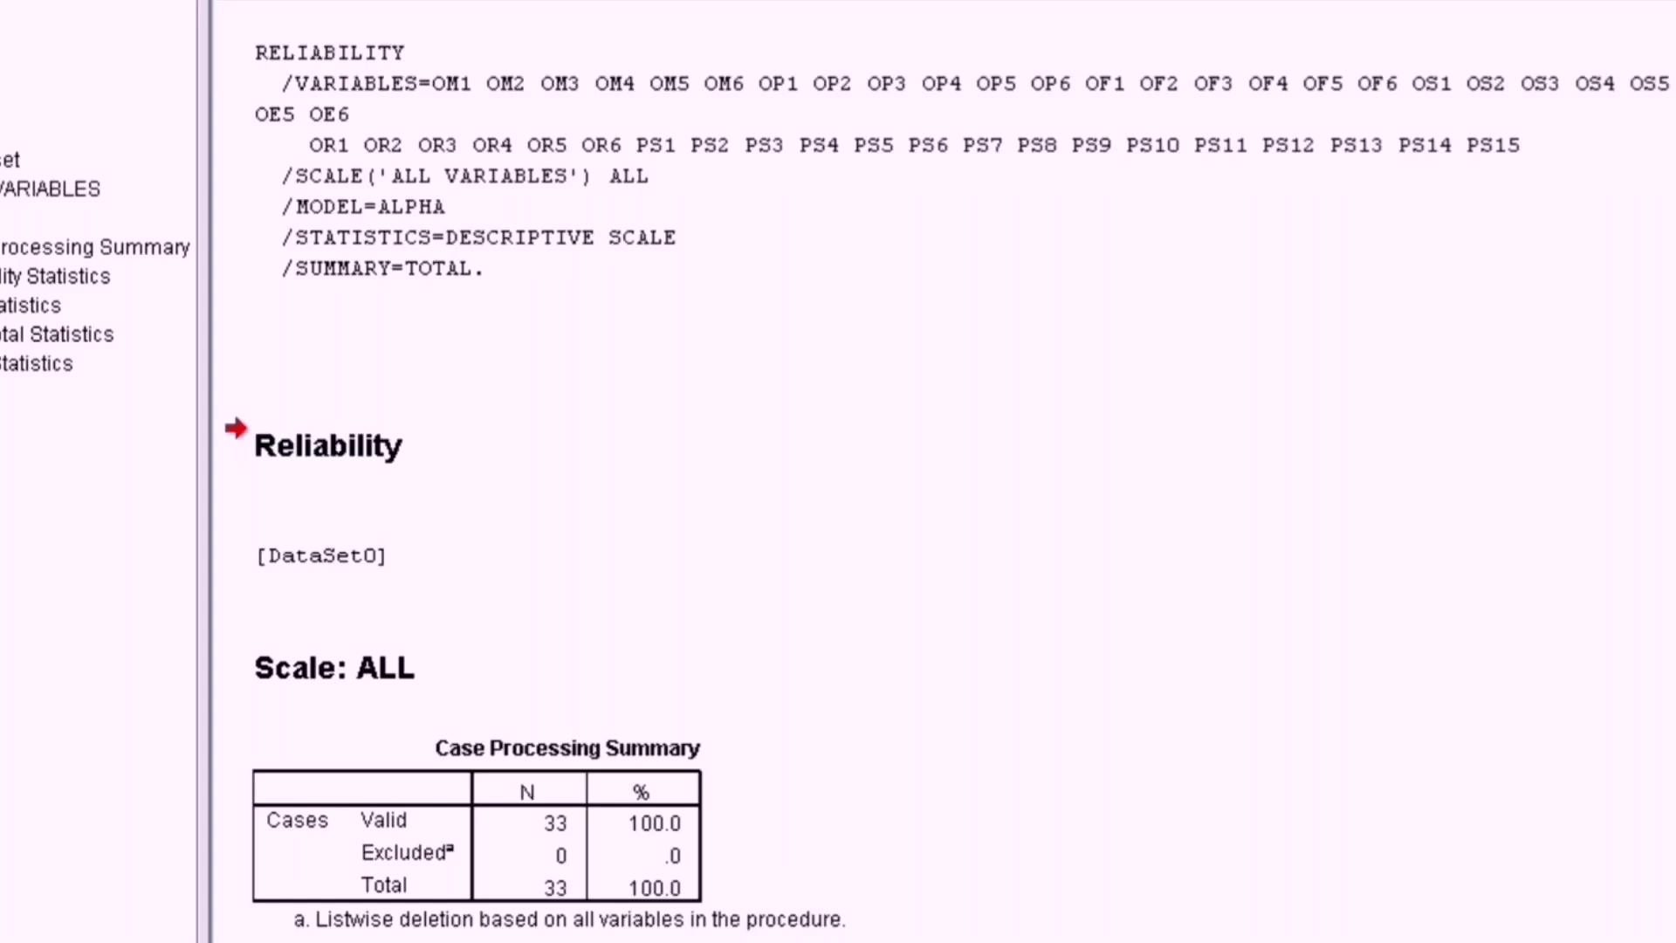
scroll(839, 524, down, 1)
scroll(838, 524, down, 2)
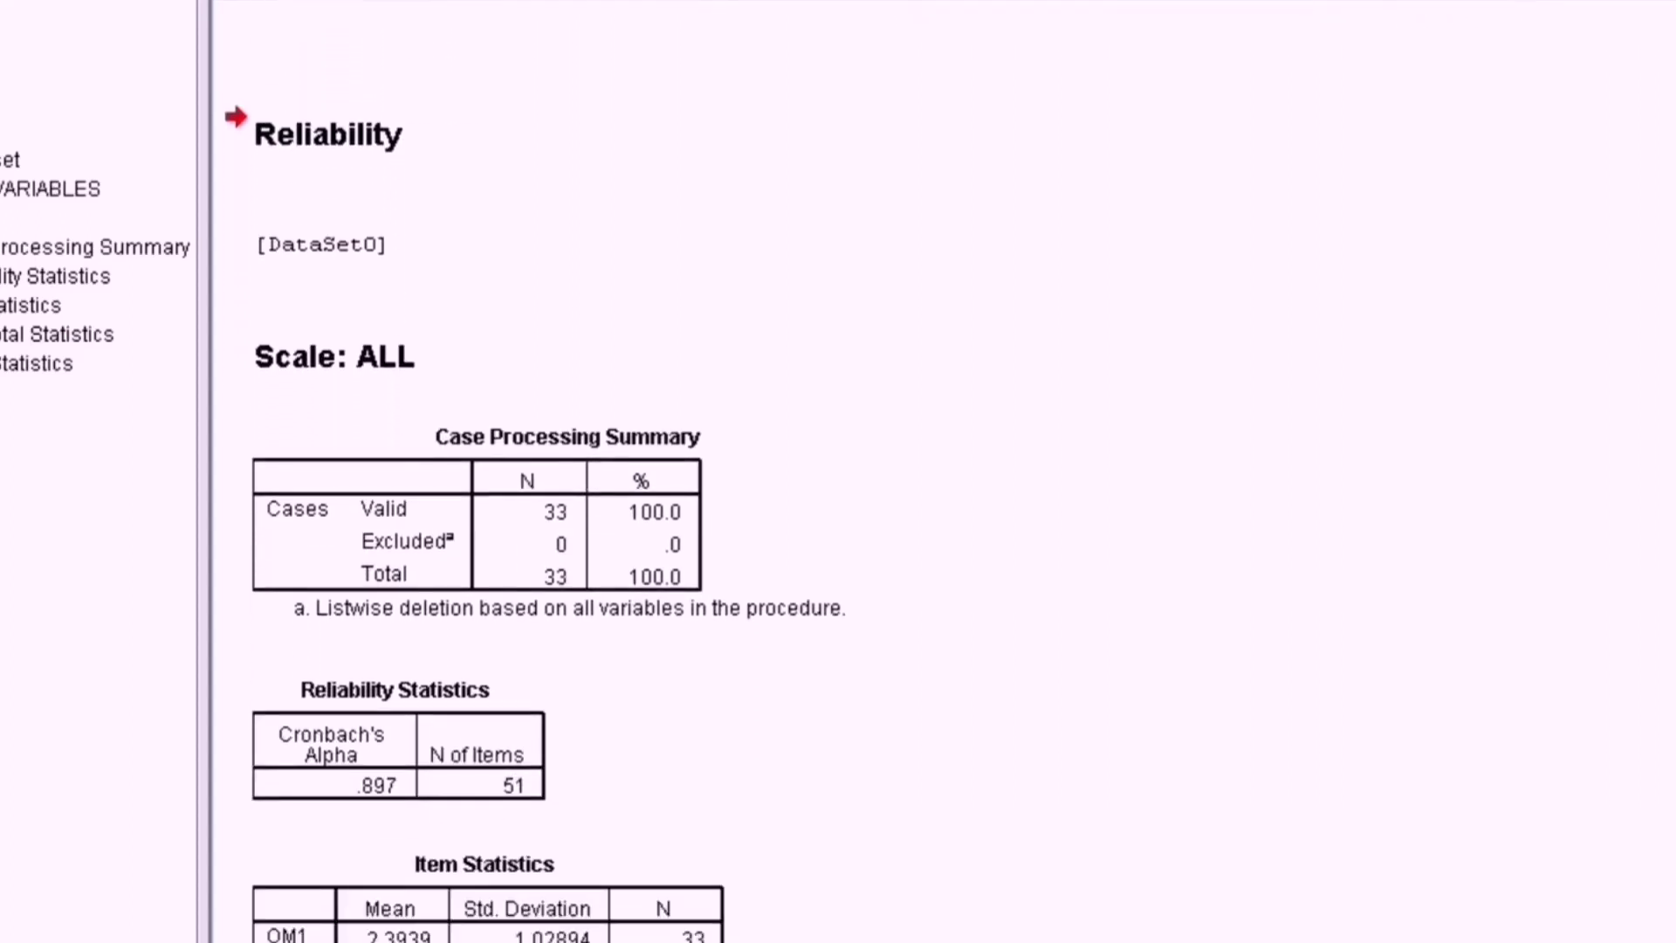
scroll(838, 525, down, 1)
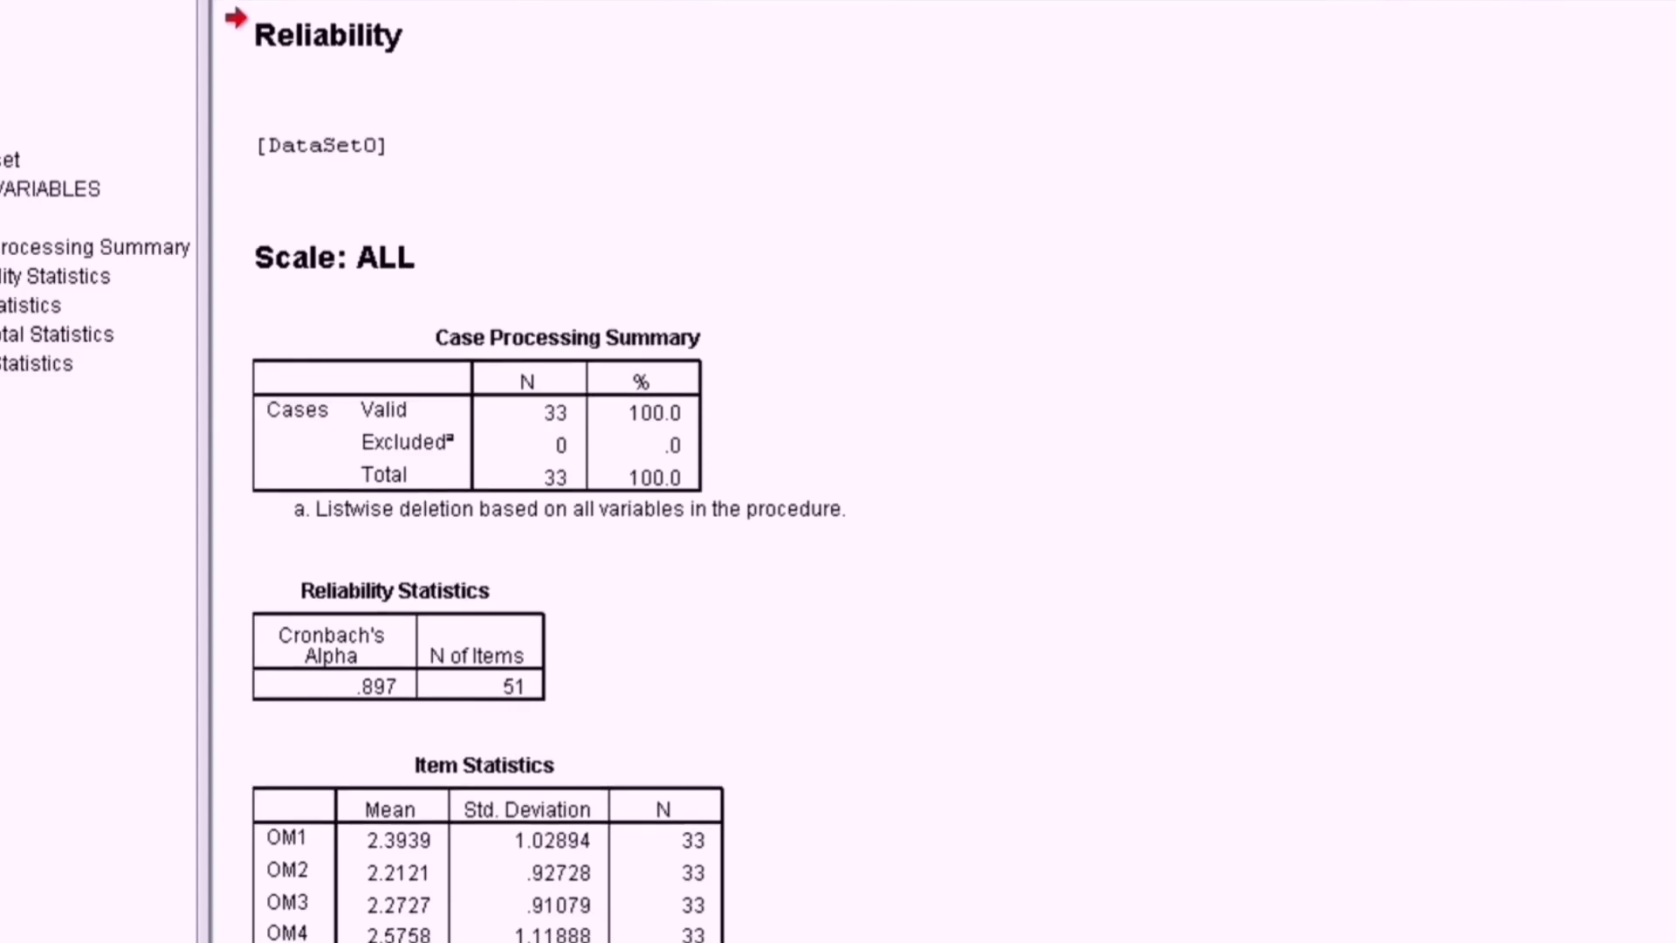
scroll(839, 524, down, 1)
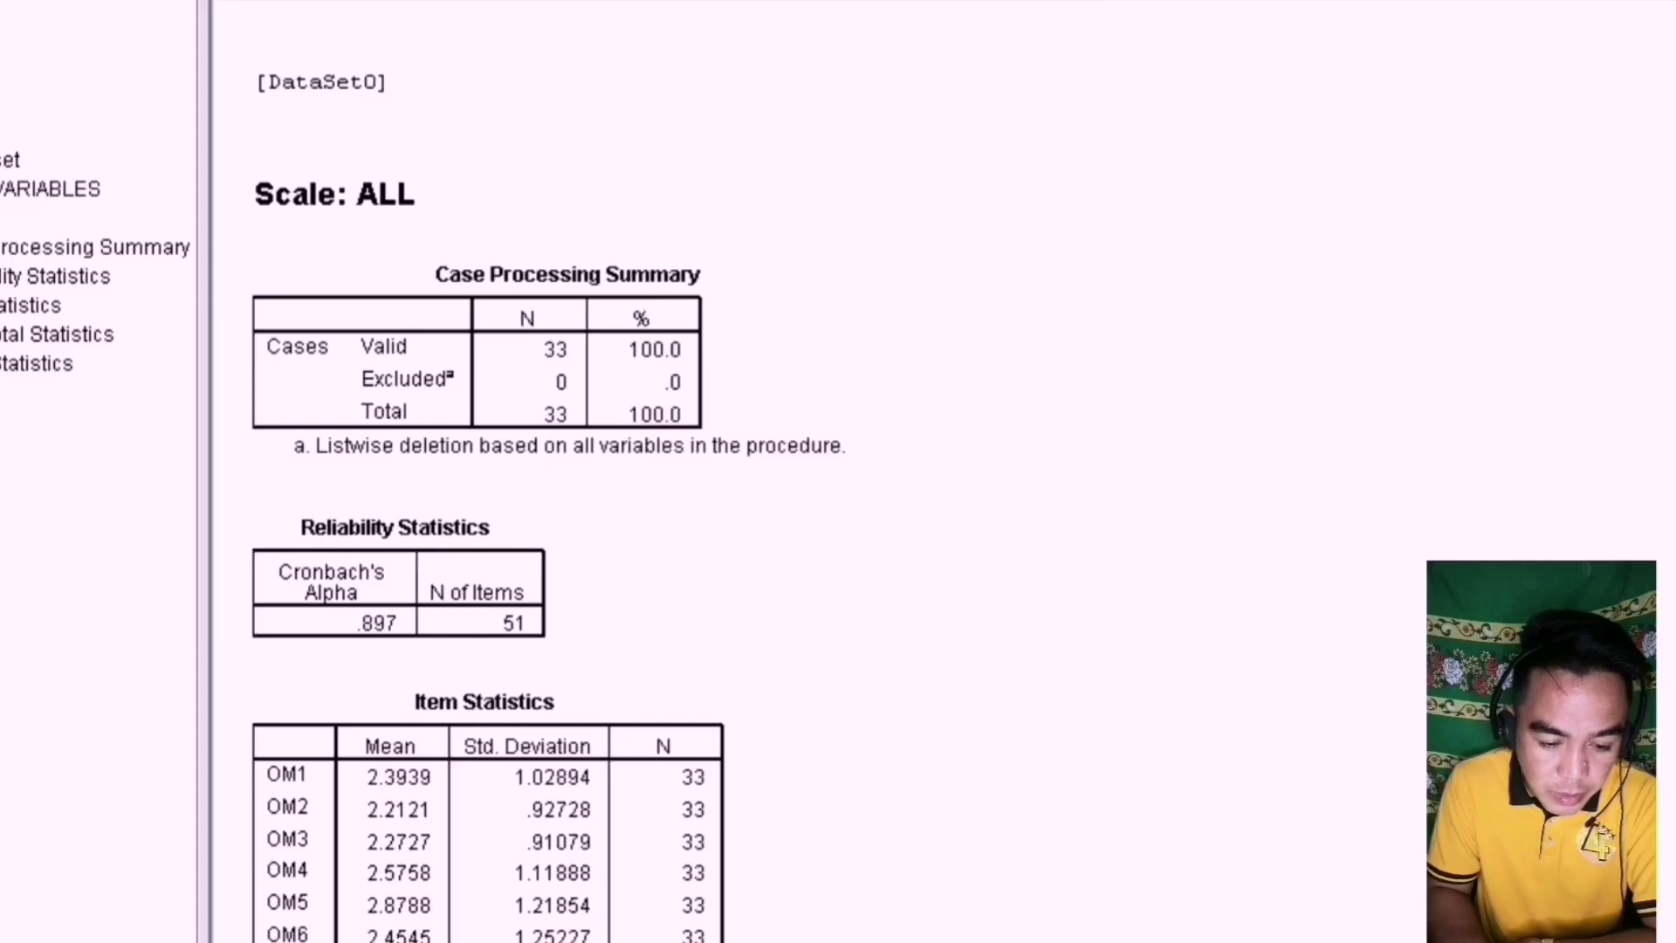
scroll(550, 524, down, 3)
scroll(551, 523, down, 2)
scroll(550, 524, down, 2)
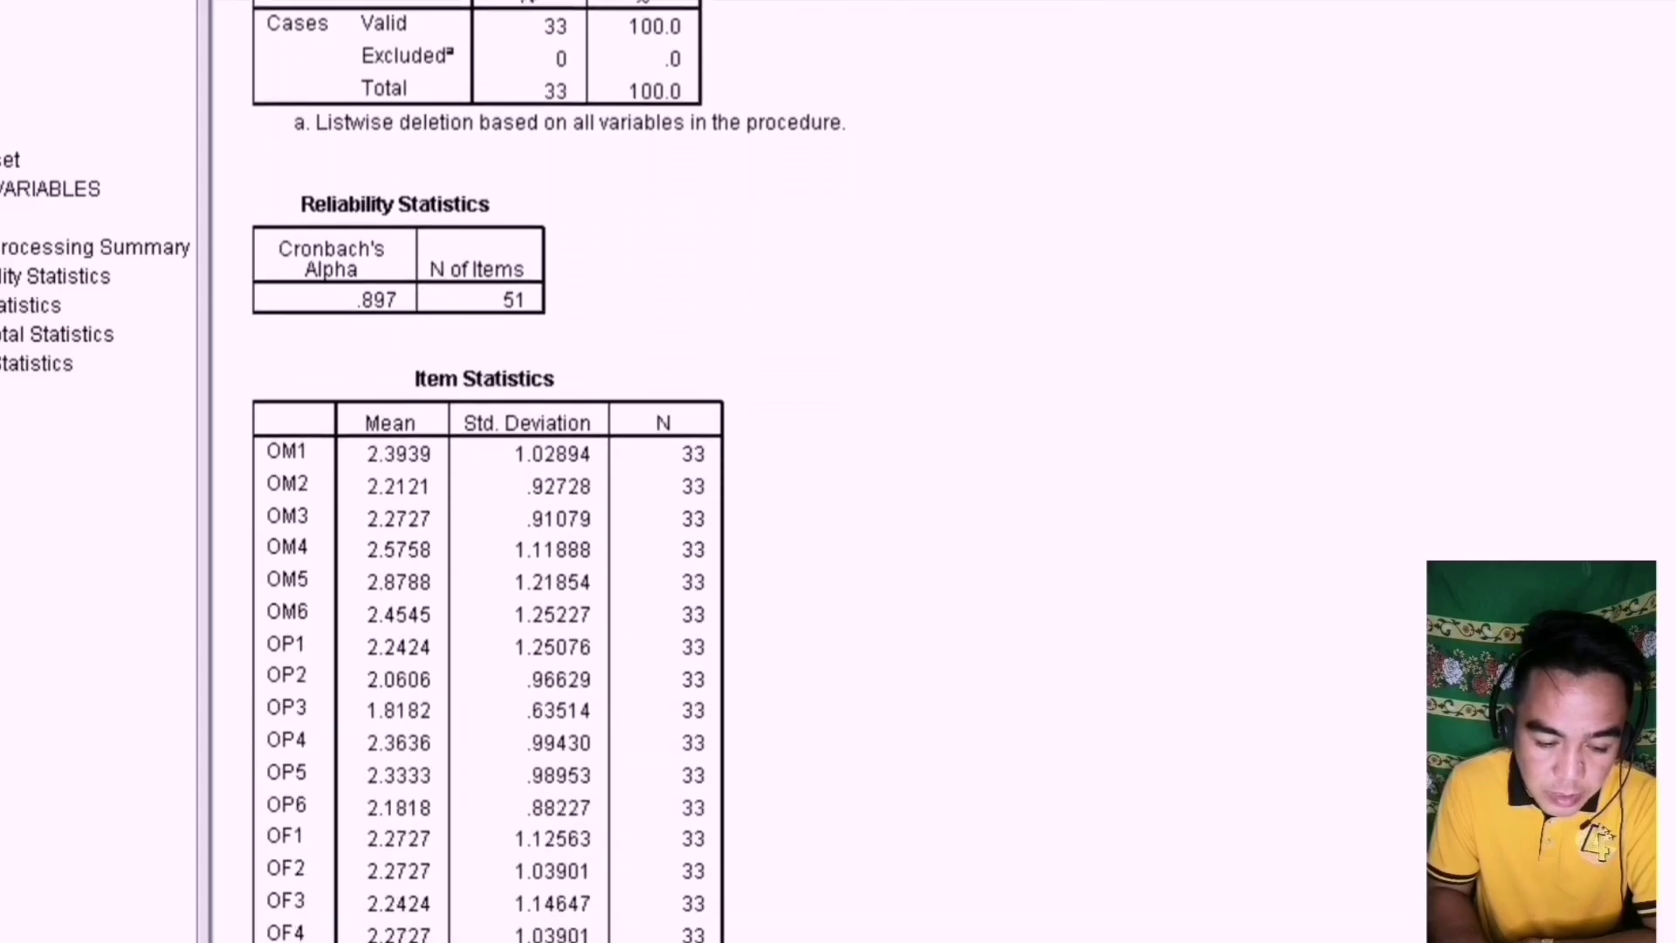
scroll(550, 524, down, 1)
scroll(549, 524, down, 2)
scroll(551, 525, down, 6)
scroll(550, 524, down, 4)
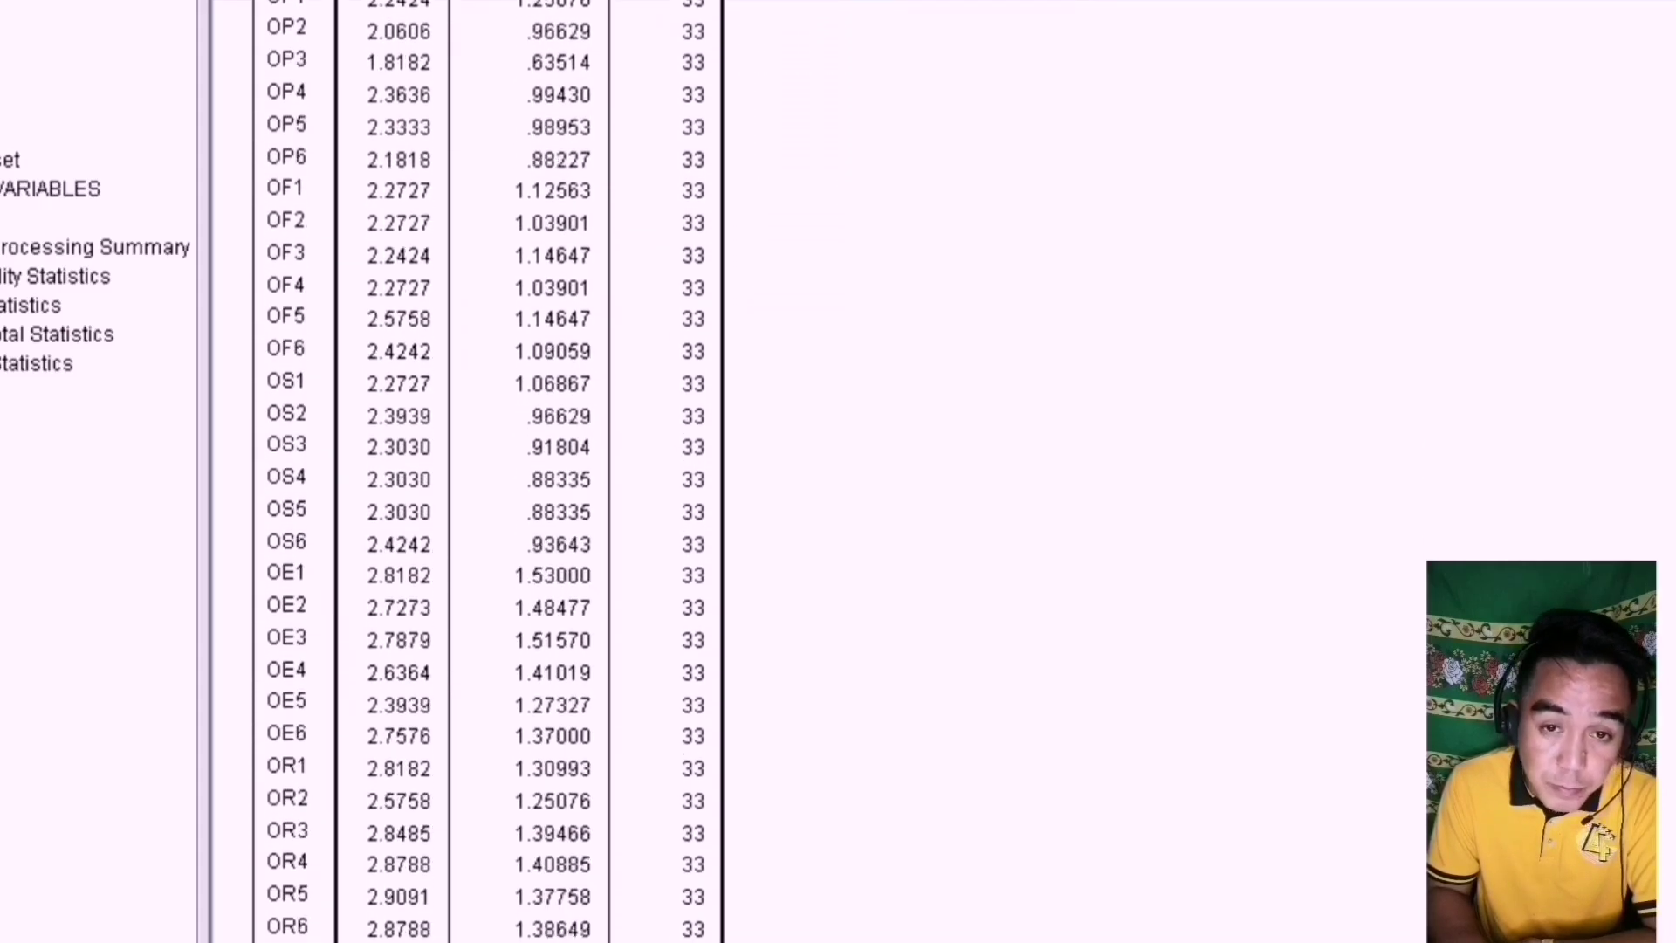
scroll(550, 523, down, 4)
scroll(550, 524, down, 4)
scroll(550, 523, down, 1)
scroll(550, 523, down, 5)
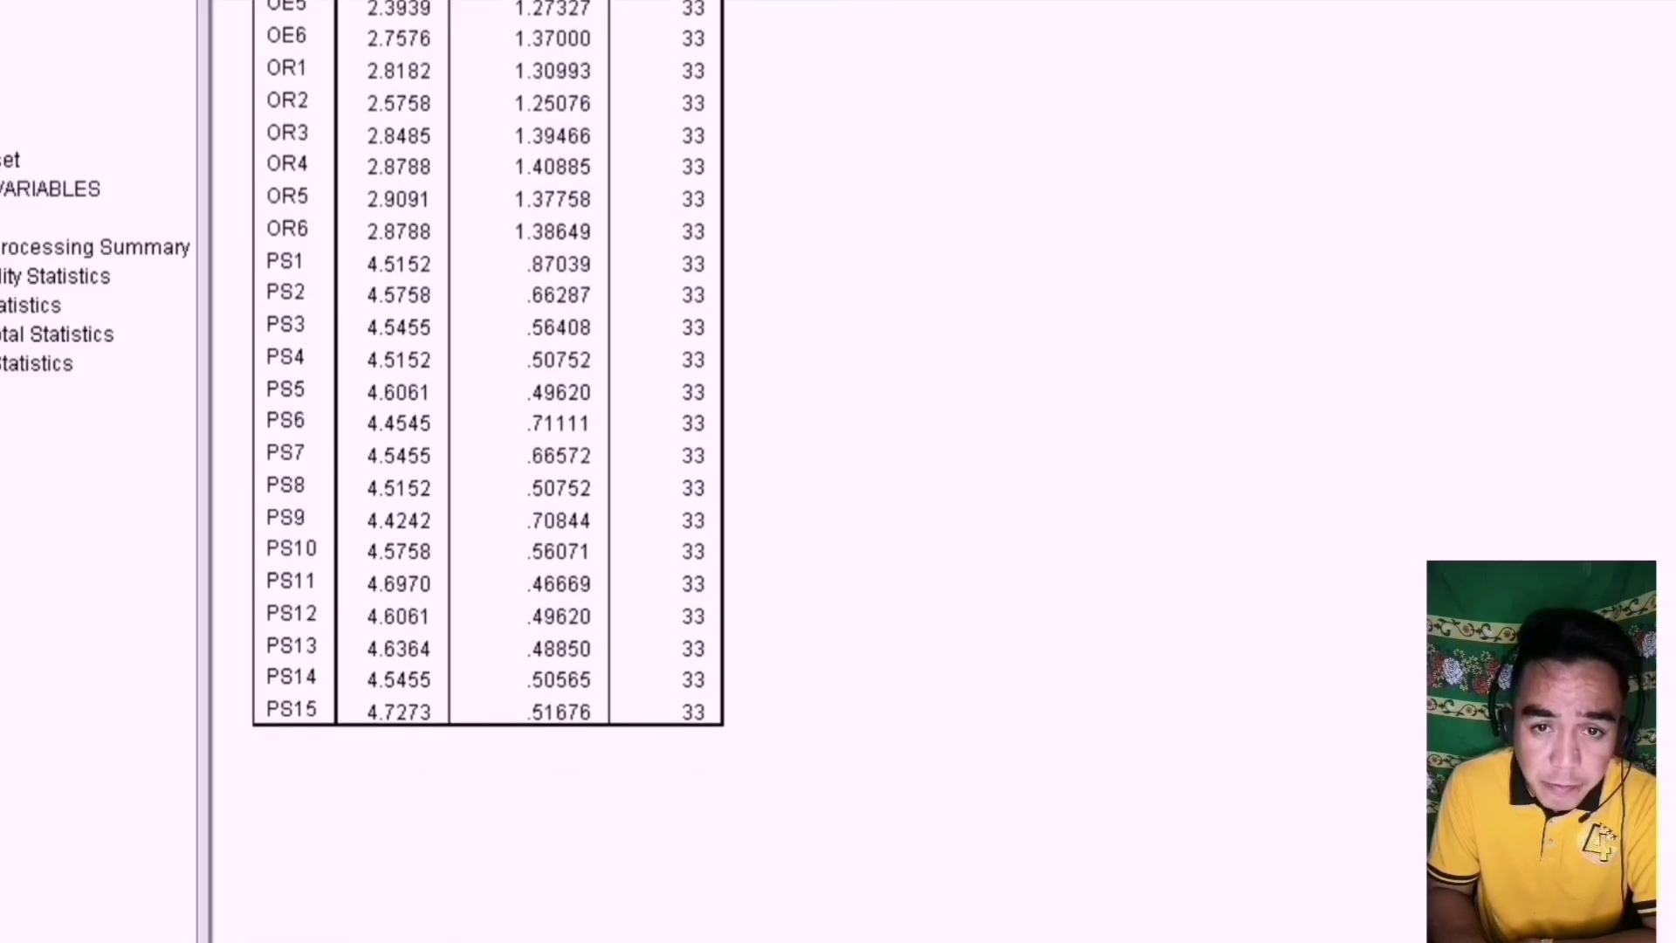
scroll(550, 524, down, 2)
scroll(550, 525, down, 10)
scroll(550, 524, up, 1)
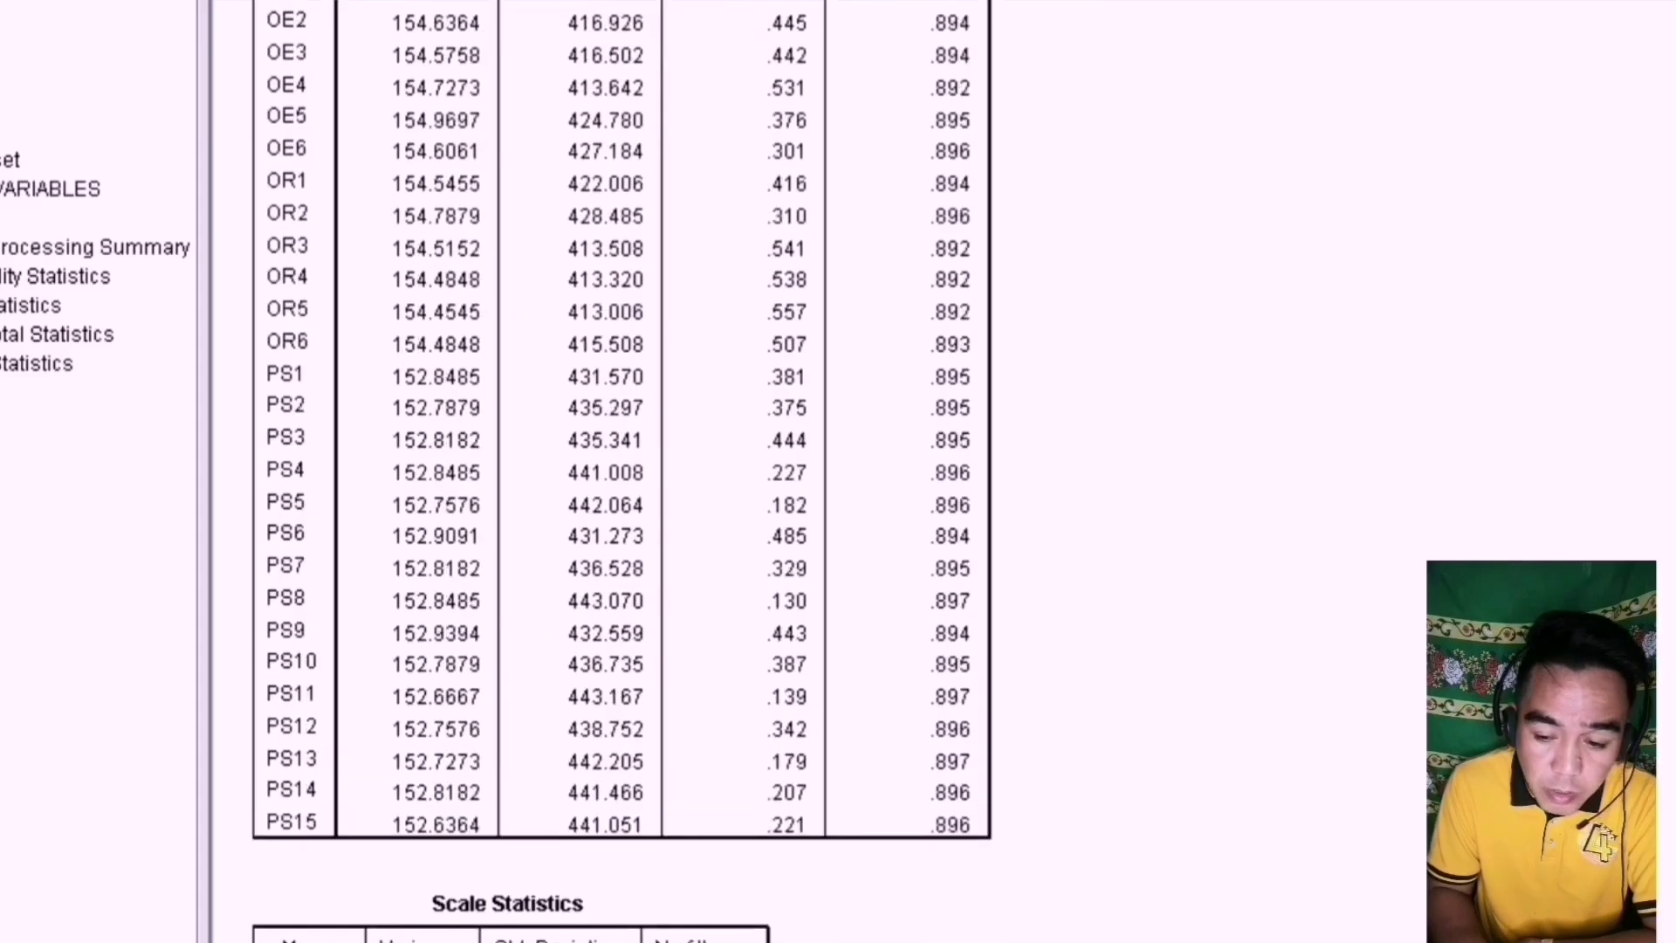
scroll(622, 468, up, 1)
scroll(622, 468, up, 2)
scroll(623, 467, up, 4)
scroll(622, 468, up, 3)
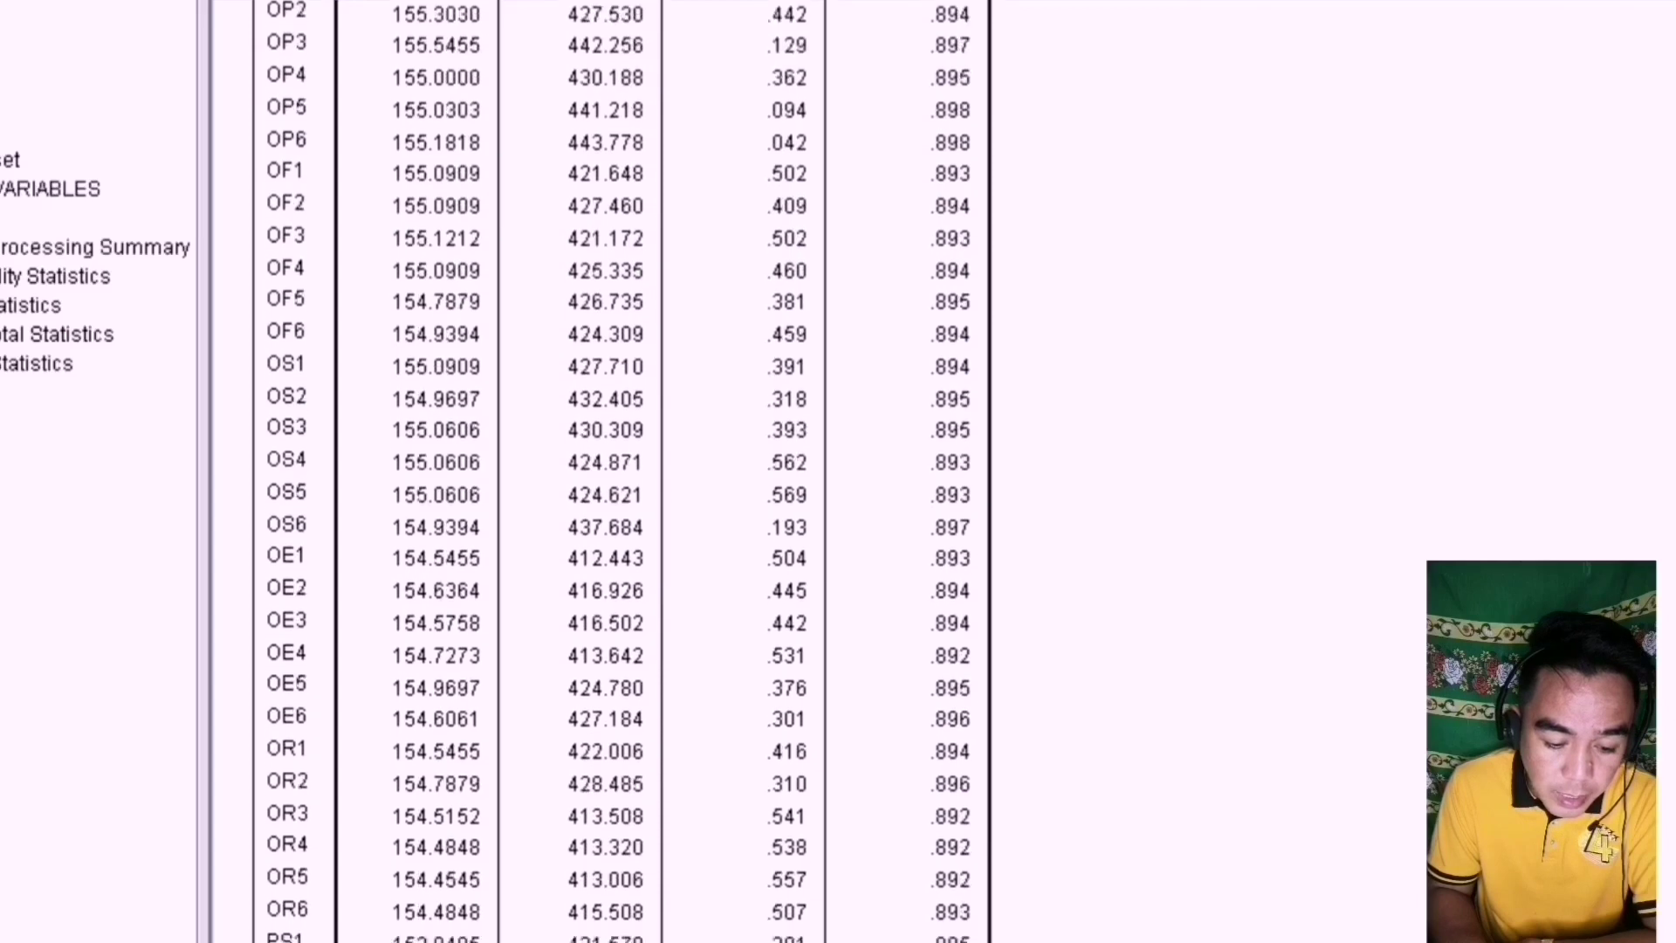
scroll(622, 472, up, 1)
scroll(622, 471, up, 2)
scroll(621, 471, up, 2)
scroll(622, 472, up, 2)
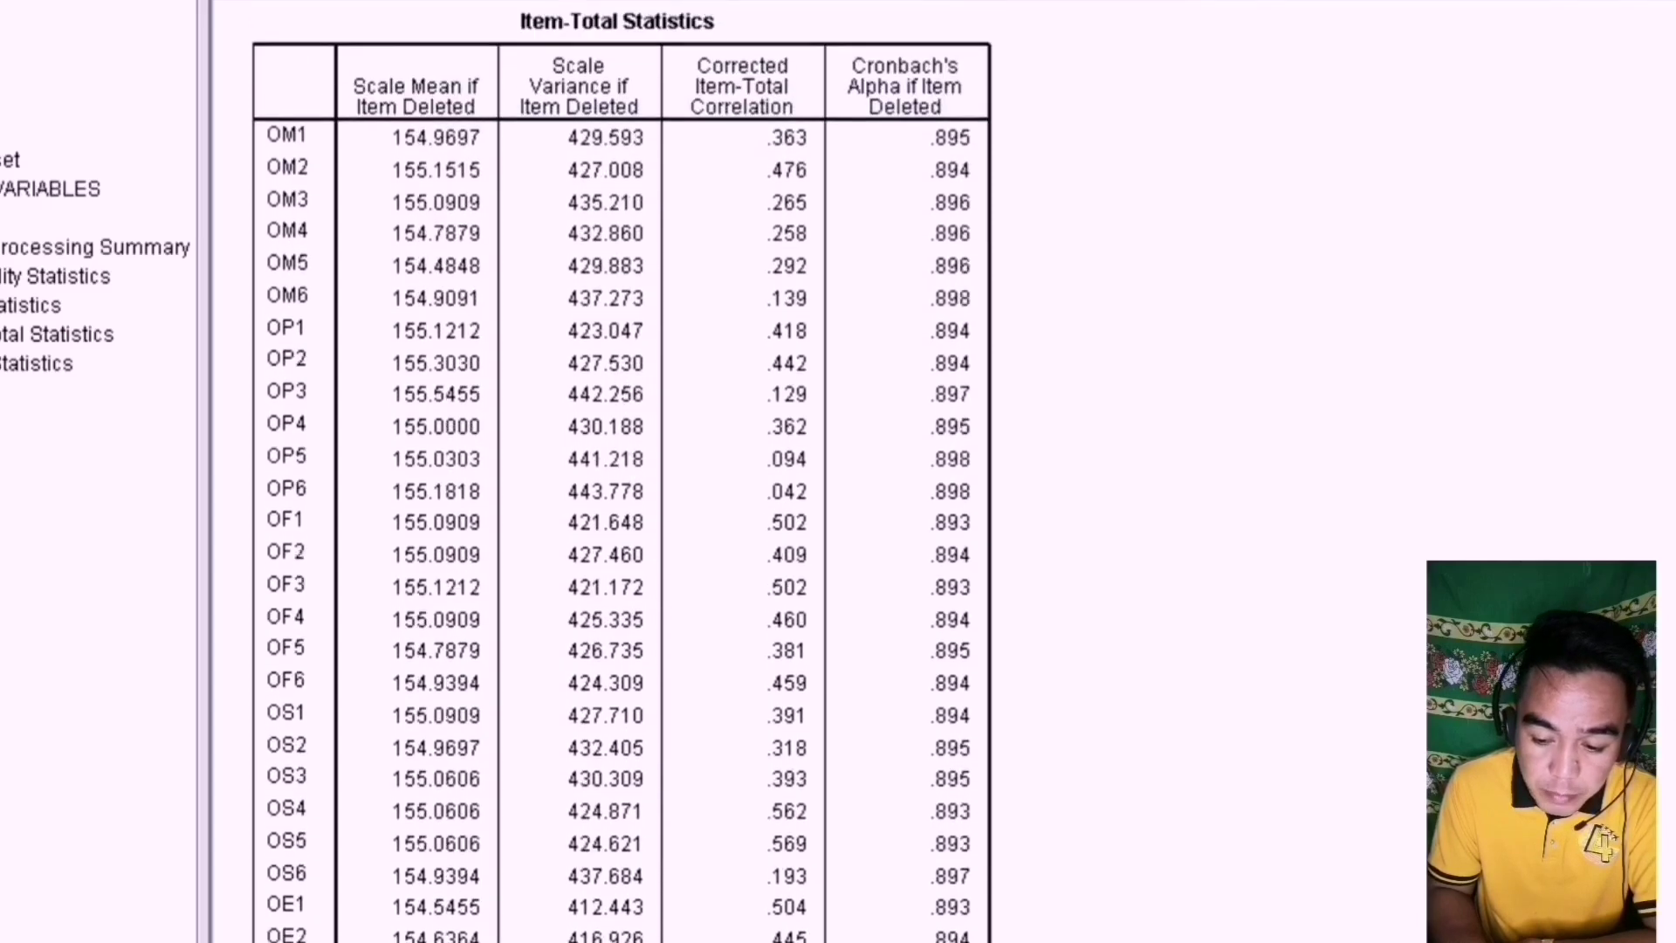